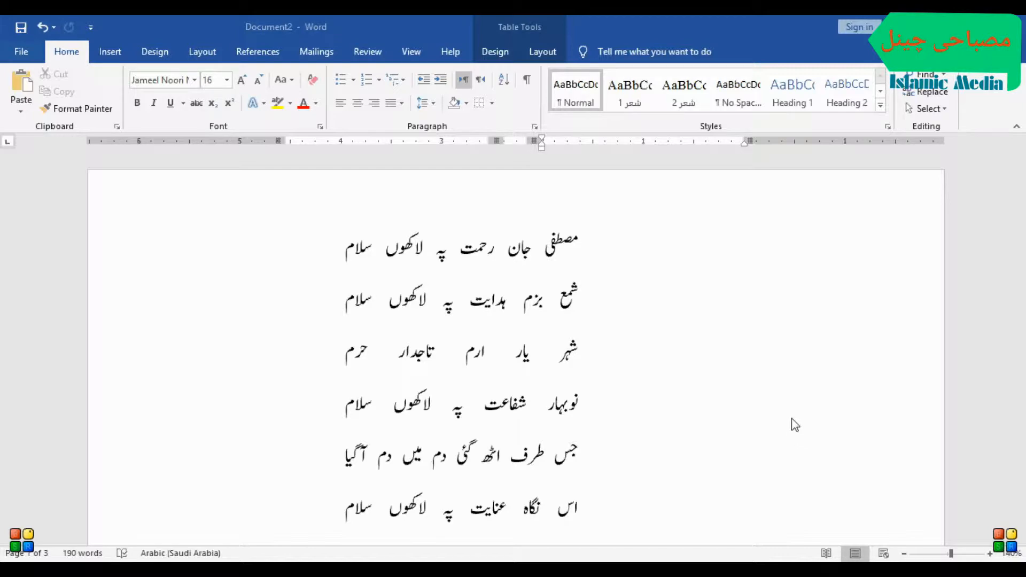
Step: Examine how the Urdu poem is laid out on each of the document's three pages, down to the table version
left_click(940, 27)
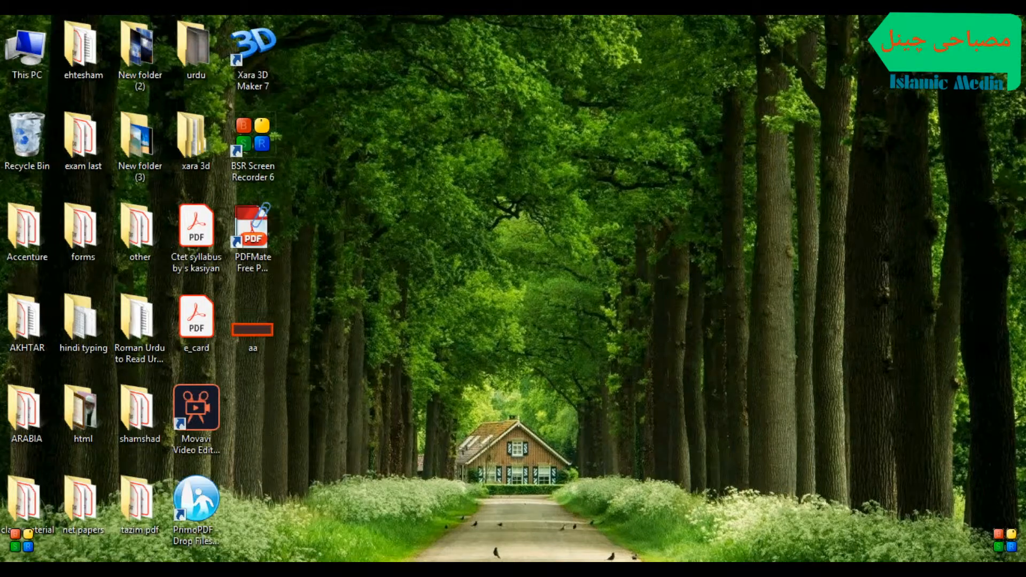
left_click(620, 571)
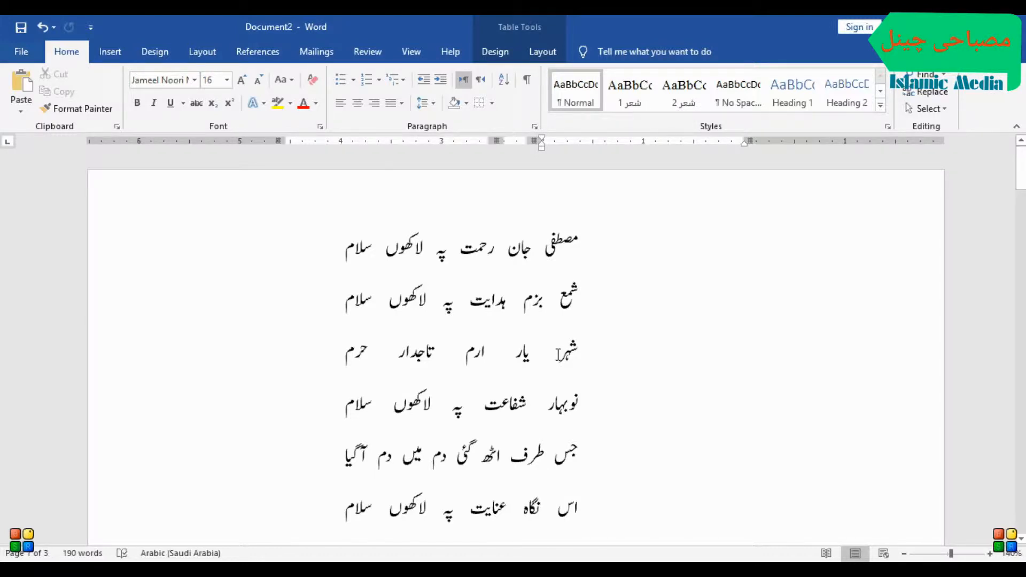
scroll(555, 282, "down", 2)
scroll(555, 283, "up", 2)
scroll(556, 300, "down", 5)
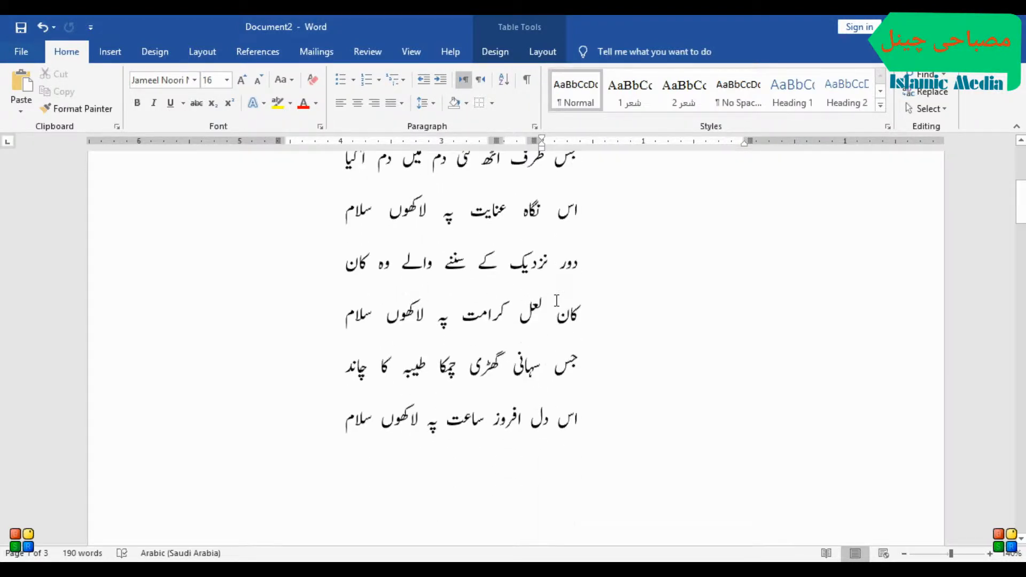
scroll(556, 300, "up", 1)
scroll(556, 300, "down", 7)
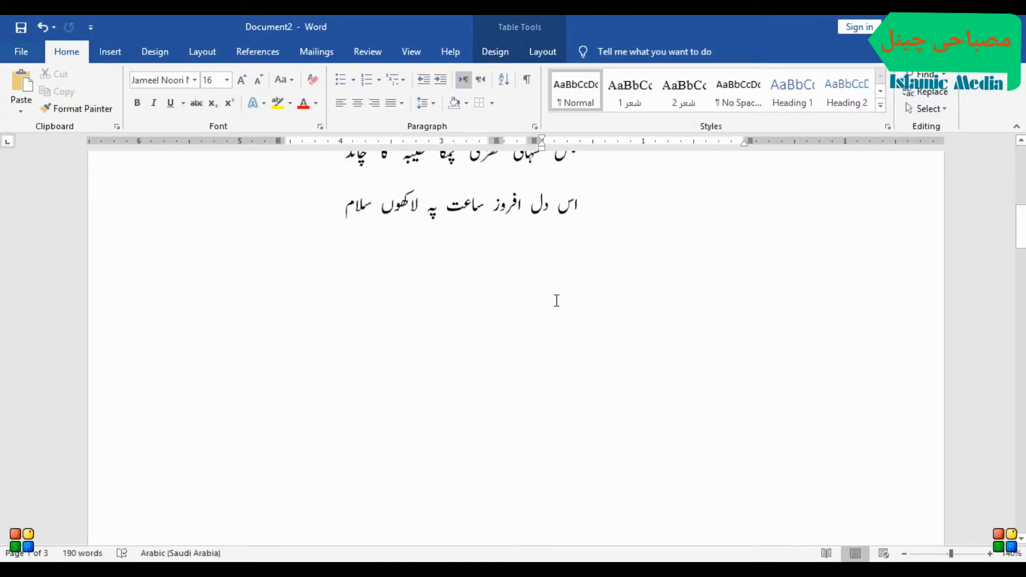
scroll(556, 300, "down", 4)
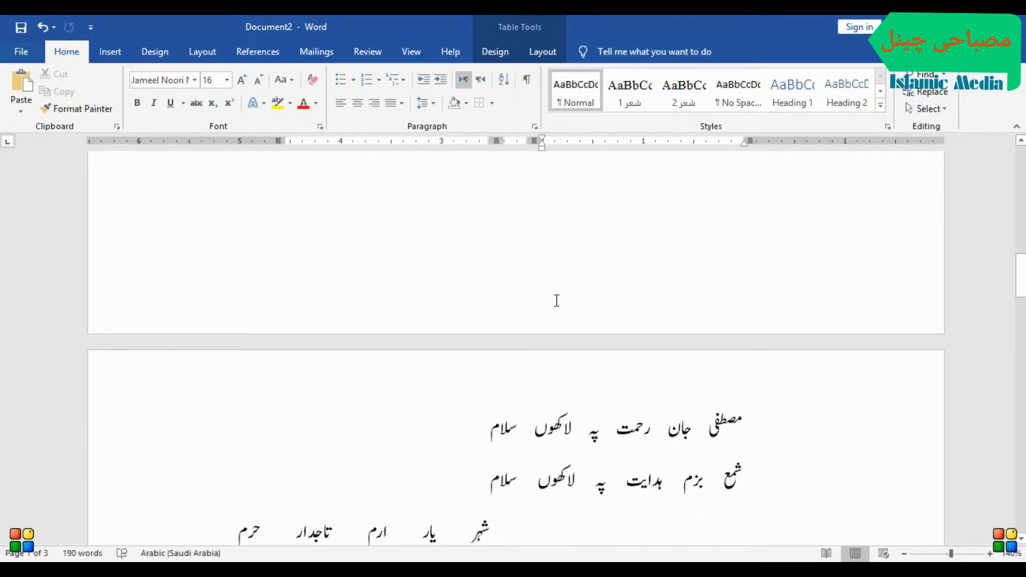
scroll(556, 301, "down", 2)
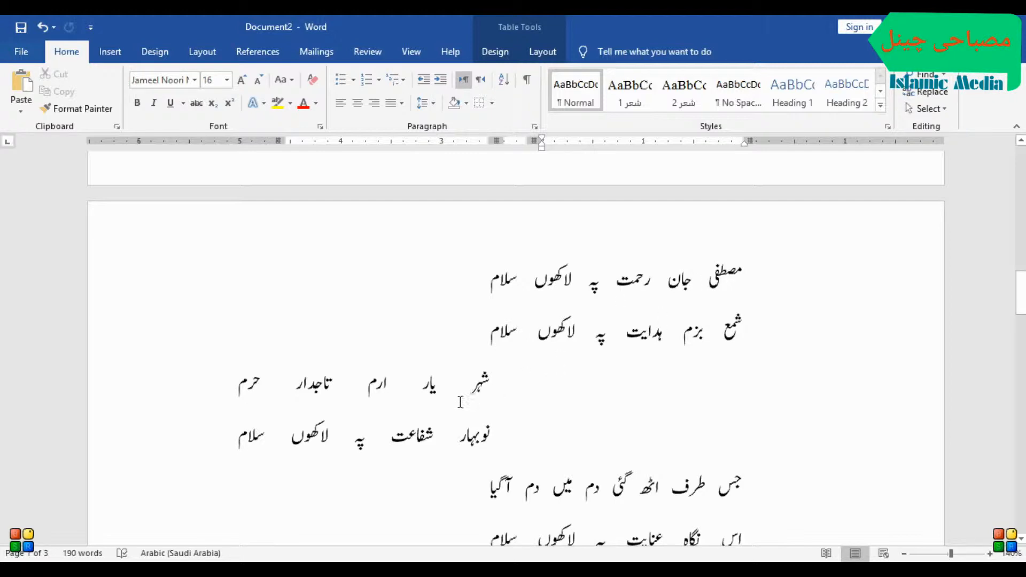
scroll(460, 403, "down", 3)
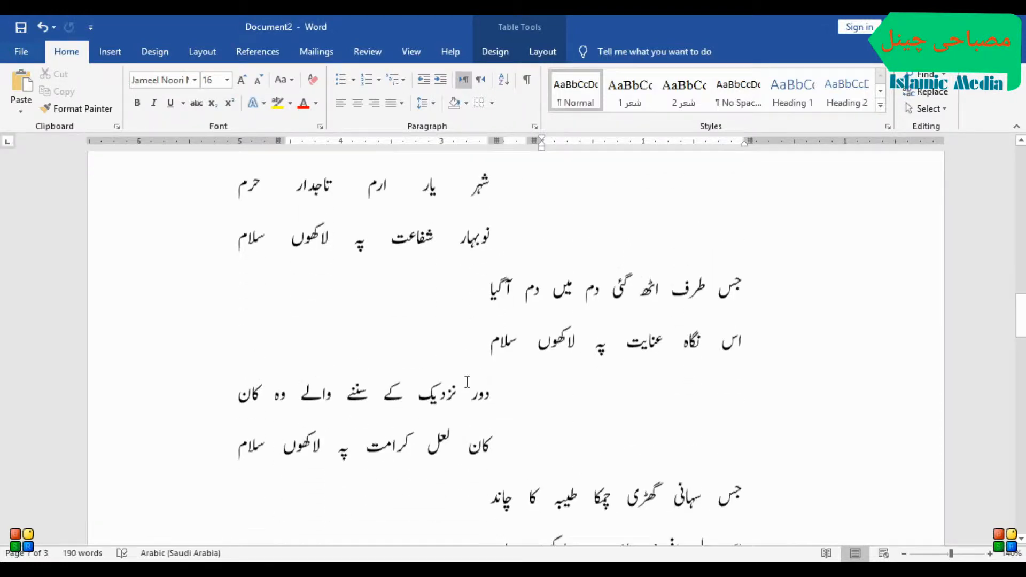
scroll(474, 351, "up", 2)
scroll(473, 384, "down", 3)
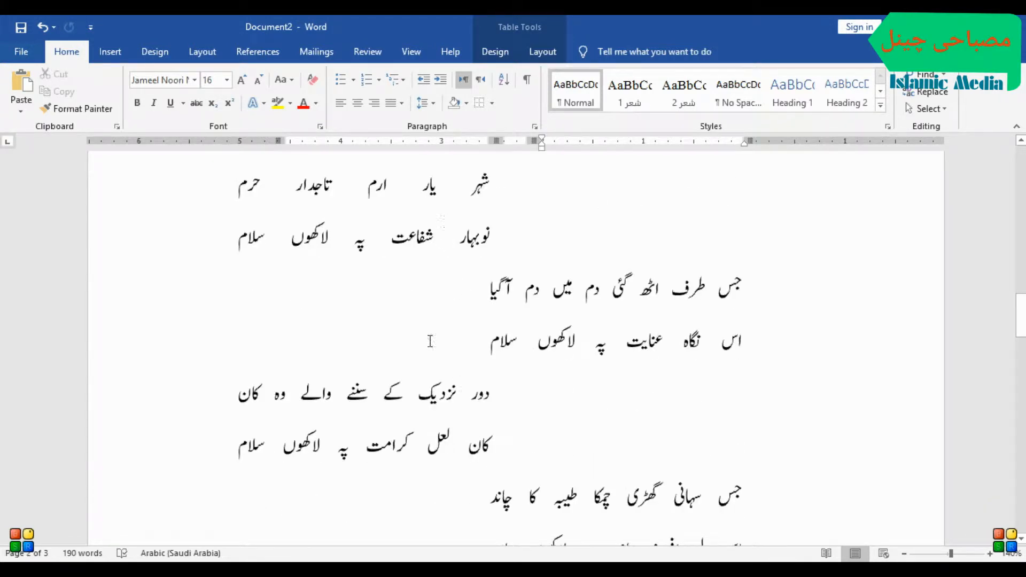
scroll(420, 409, "down", 1)
scroll(428, 395, "down", 5)
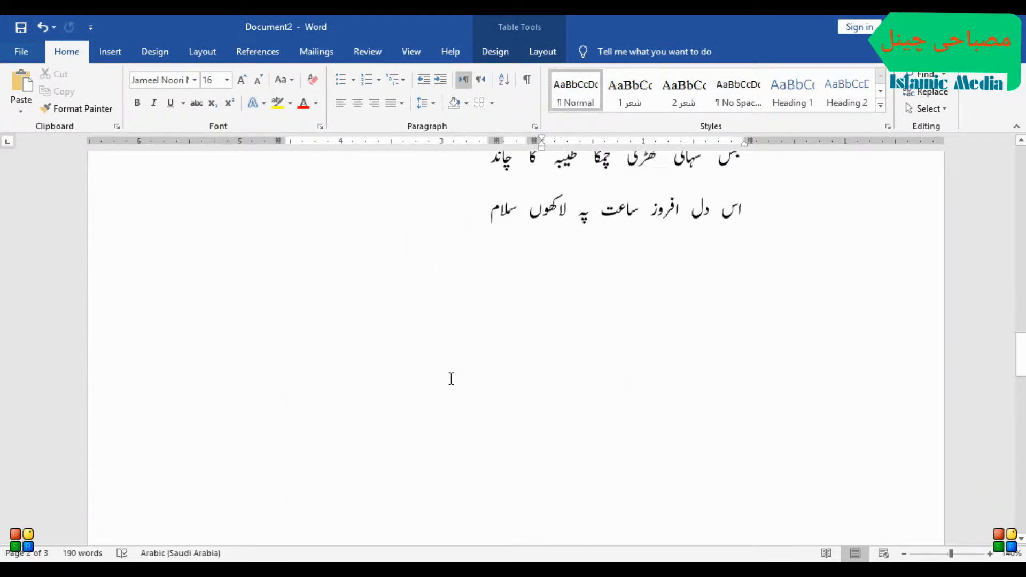
scroll(451, 379, "up", 4)
scroll(451, 378, "up", 2)
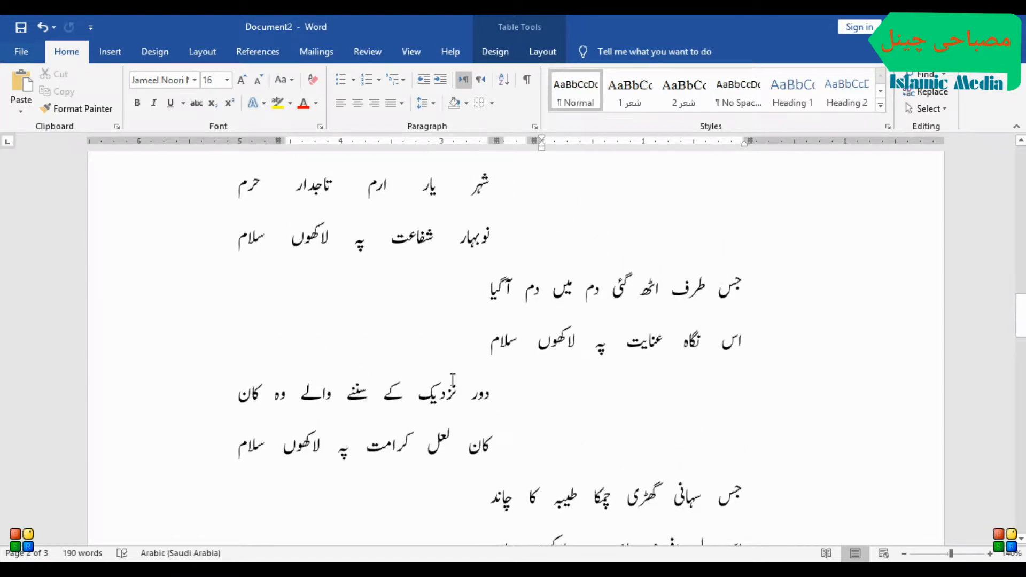
scroll(453, 379, "down", 4)
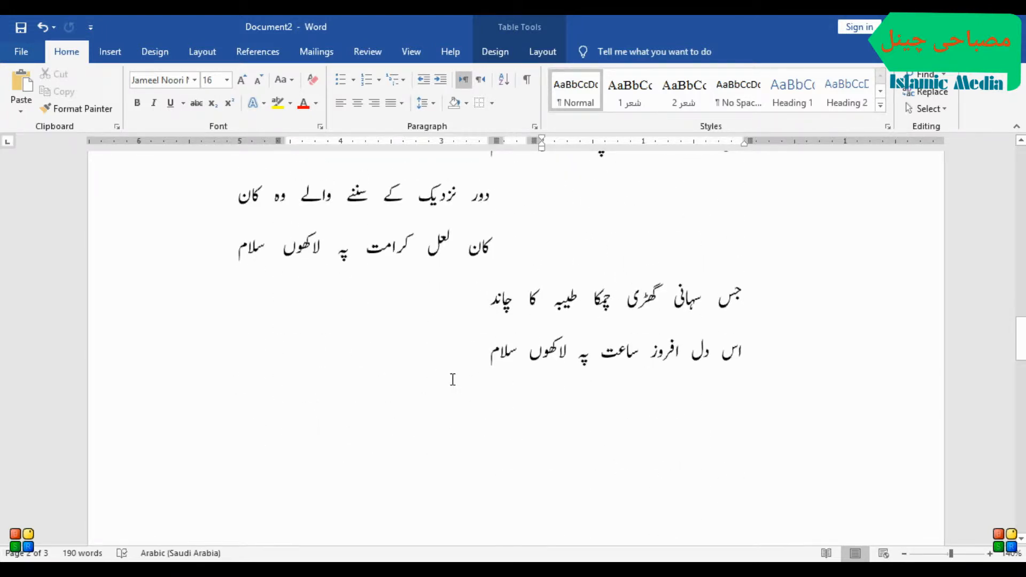
scroll(453, 379, "down", 12)
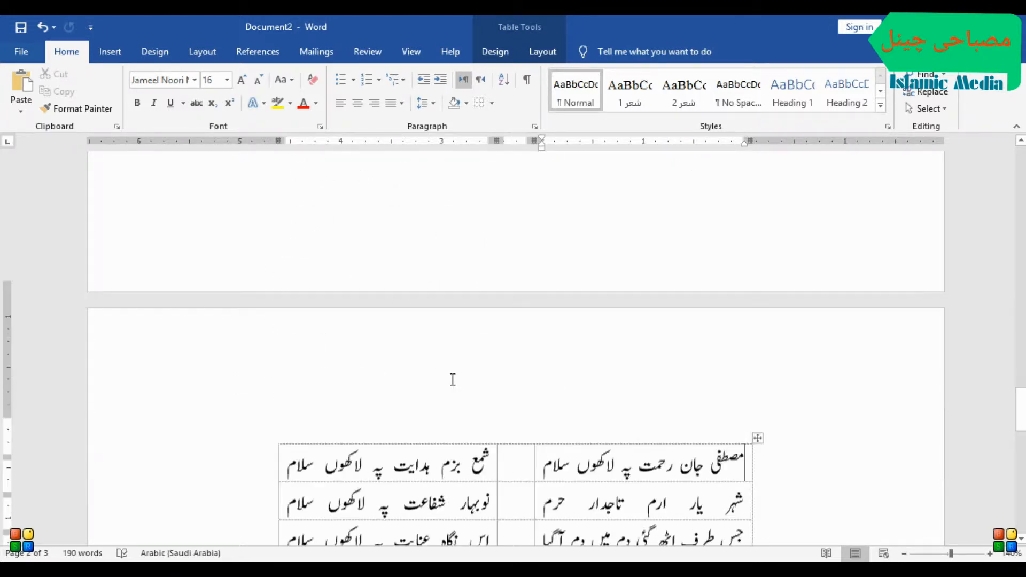
scroll(453, 380, "down", 5)
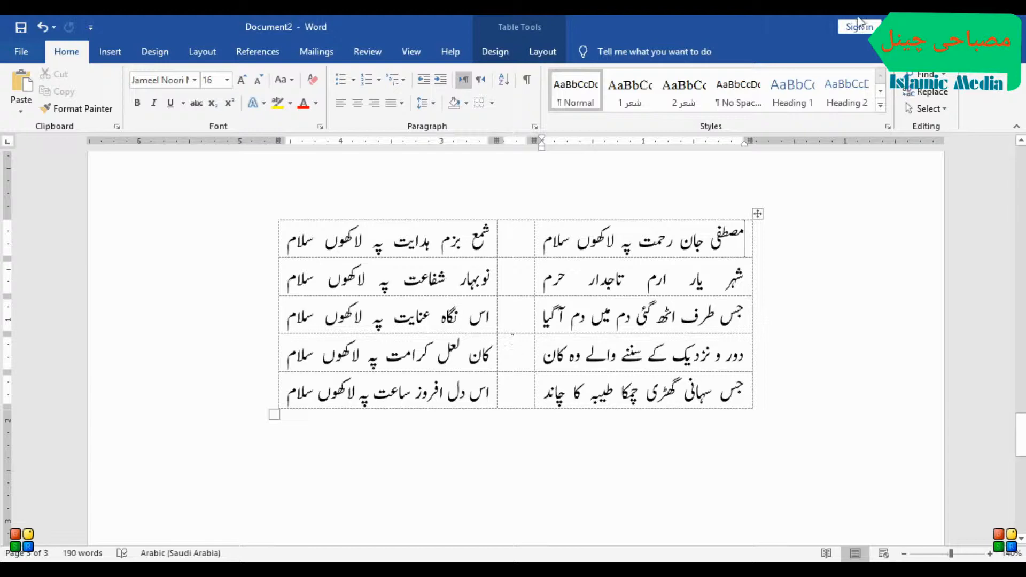
Step: Compare the poem's single-column layout on page one with the staggered couplets on page two
scroll(485, 420, "up", 10)
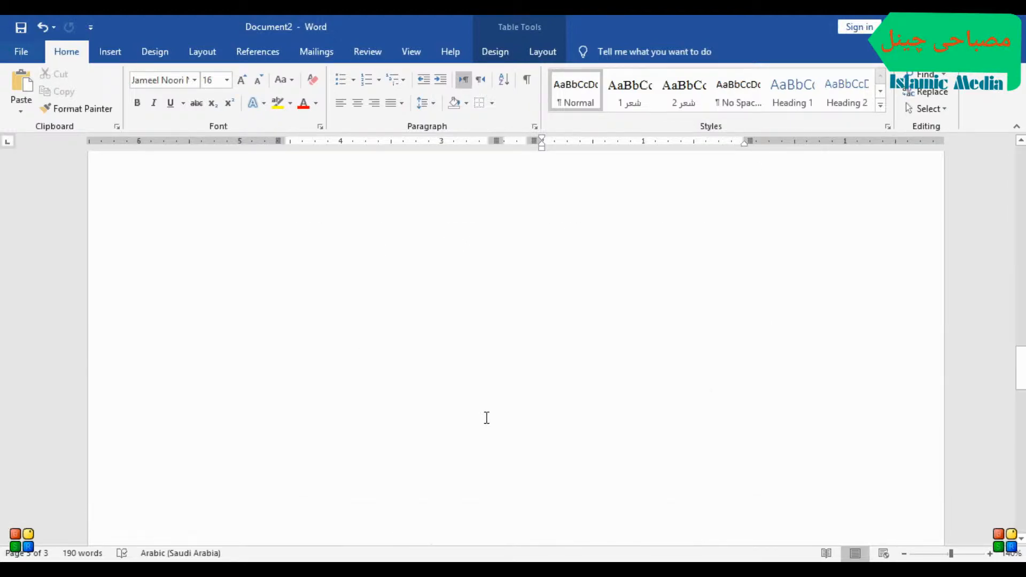
scroll(486, 418, "up", 10)
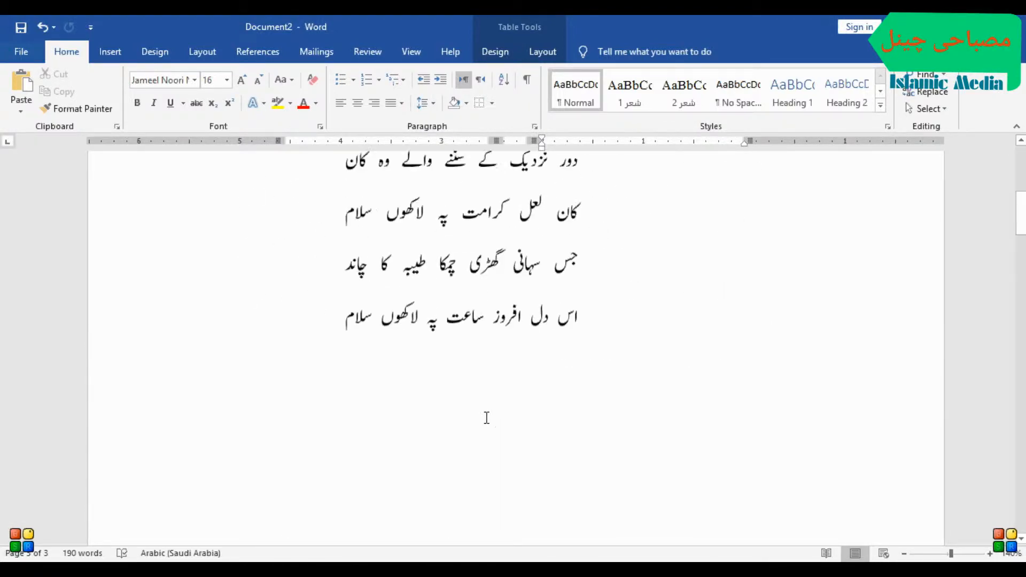
scroll(486, 418, "up", 3)
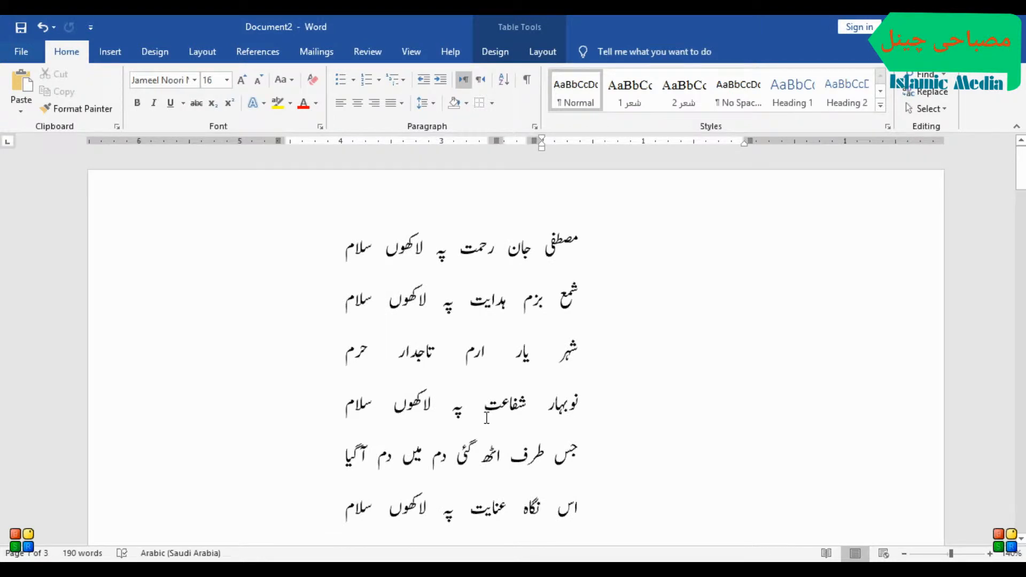
scroll(486, 418, "down", 6)
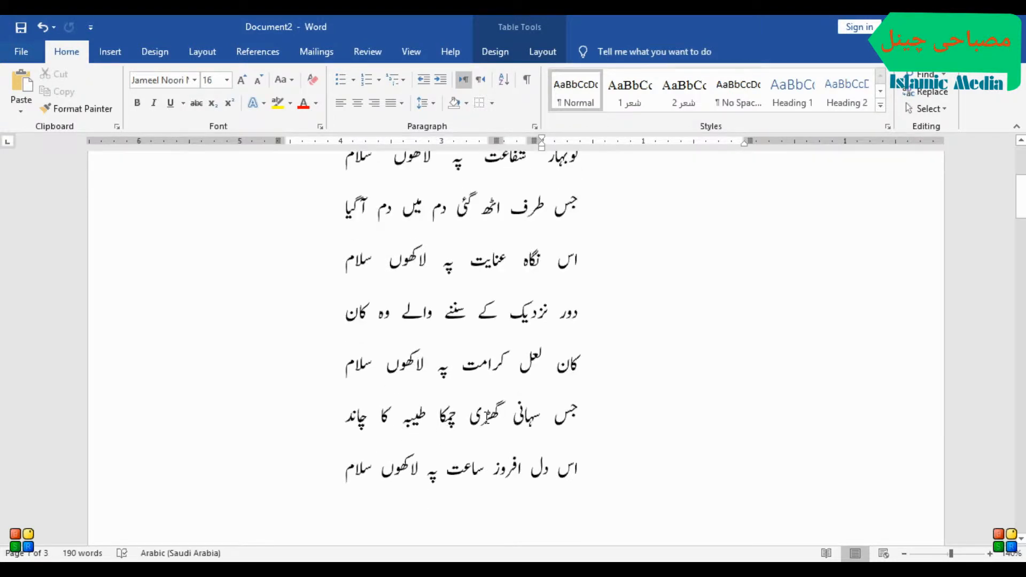
scroll(487, 418, "up", 5)
scroll(486, 418, "down", 3)
scroll(487, 418, "down", 4)
scroll(487, 418, "up", 5)
scroll(487, 418, "down", 9)
scroll(488, 418, "down", 10)
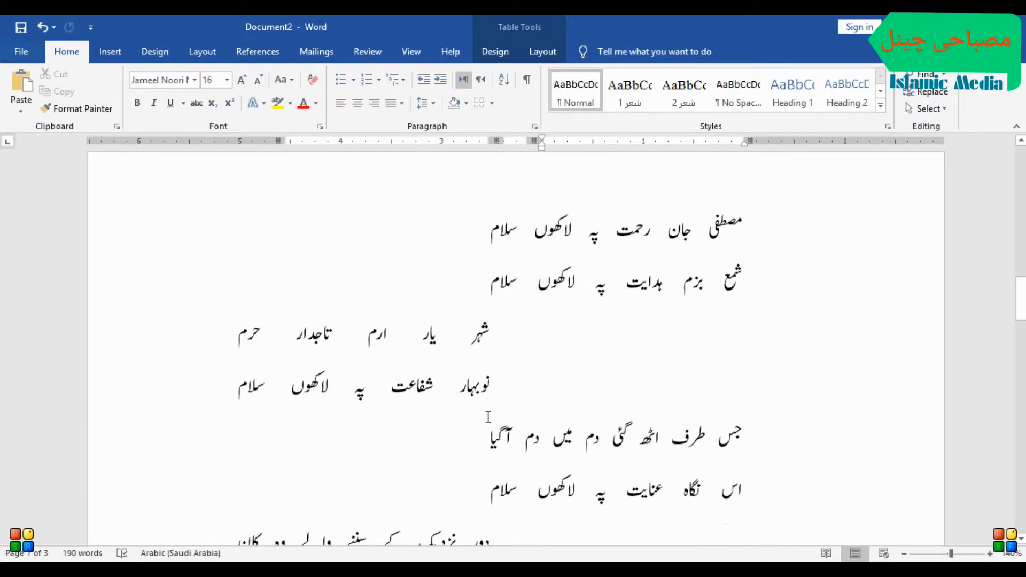
scroll(488, 418, "up", 5)
scroll(488, 418, "down", 3)
scroll(487, 417, "up", 3)
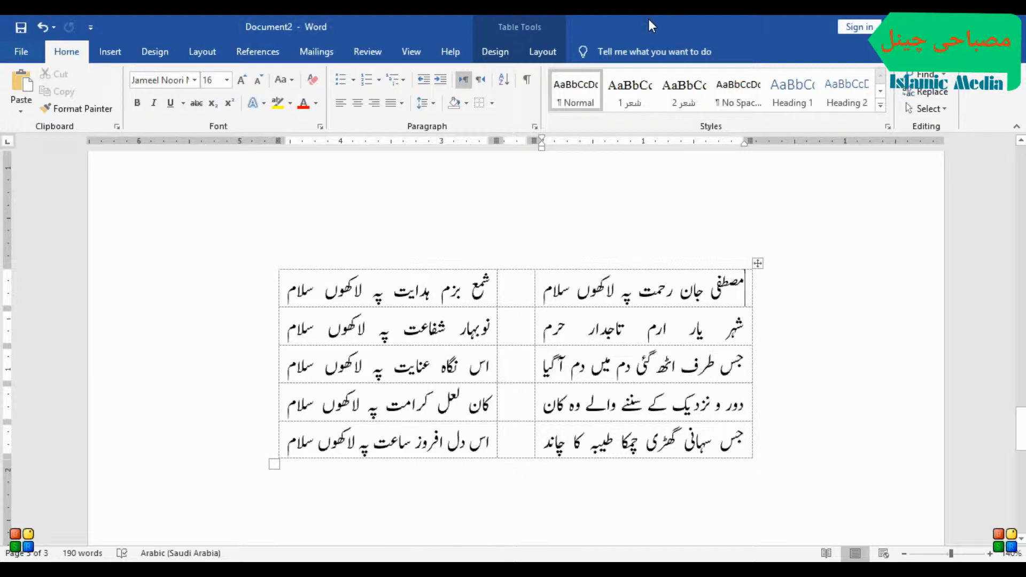
Step: Create a new blank document and try out Urdu input with the letters مص, removing them again
key("ctrl+n")
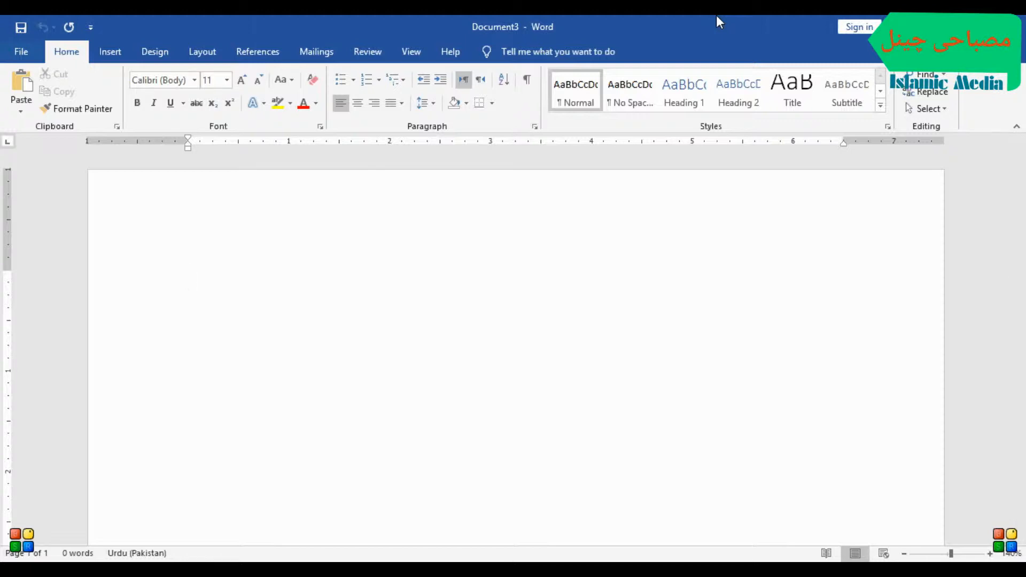
type("مص")
key("BackSpace")
key("BackSpace")
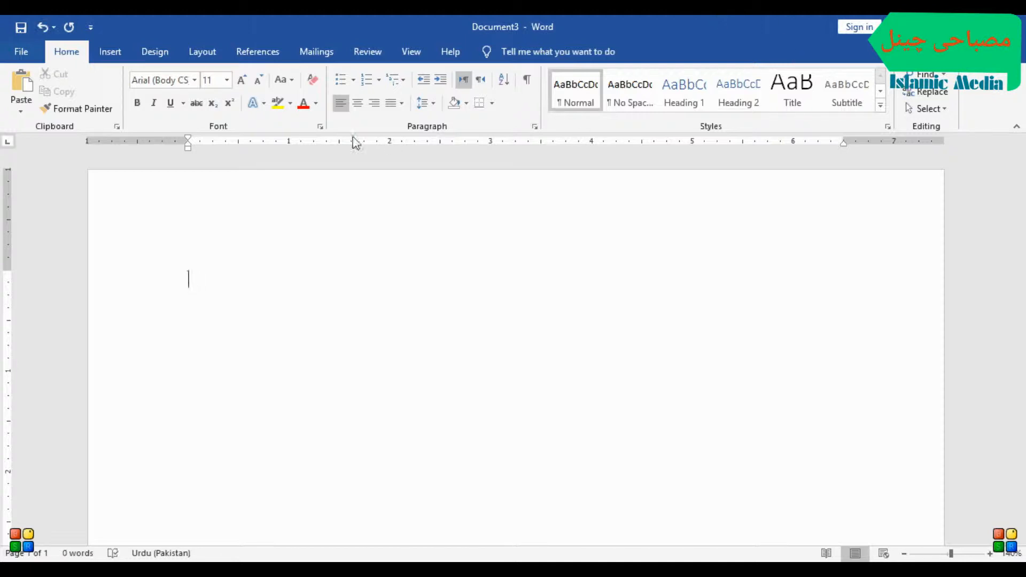
Step: Set the text to Jameel Noori Nastaleeq at size 18 with right-to-left paragraph direction
left_click(241, 80)
left_click(242, 80)
left_click(242, 80)
left_click(242, 80)
left_click(193, 80)
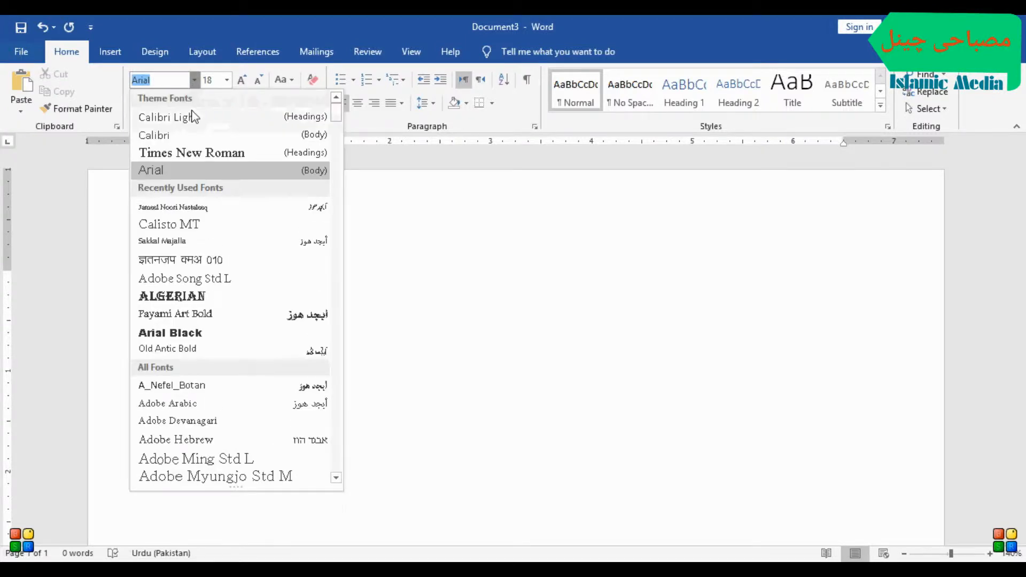
left_click(182, 206)
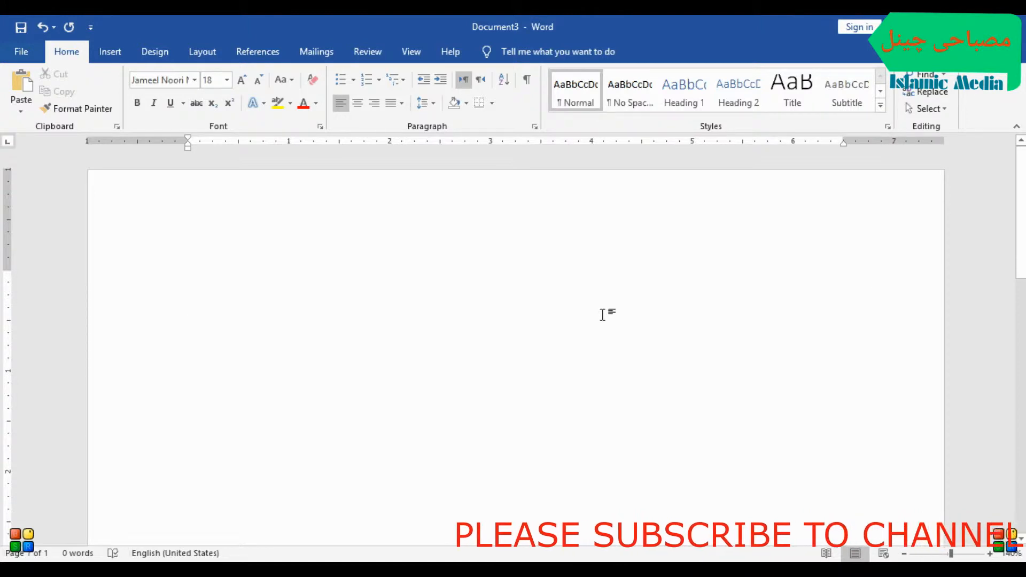
left_click(482, 82)
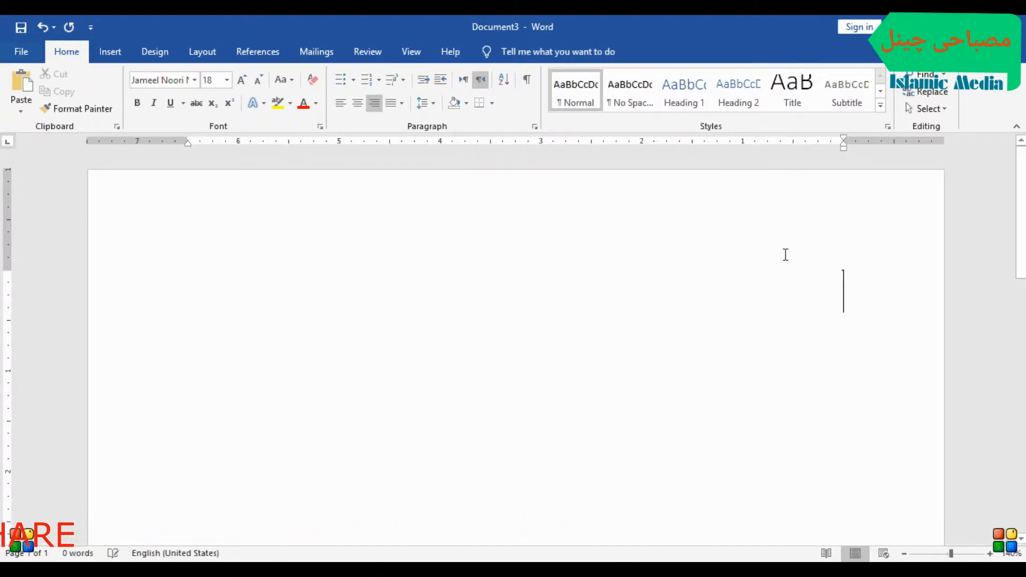
Step: Write the first couplet on two lines: "مصطفے جان رحمت پہ لاکھوں سلام" and "شمع بزم ہدایت پہ لاکھوں سلام"
type("مص")
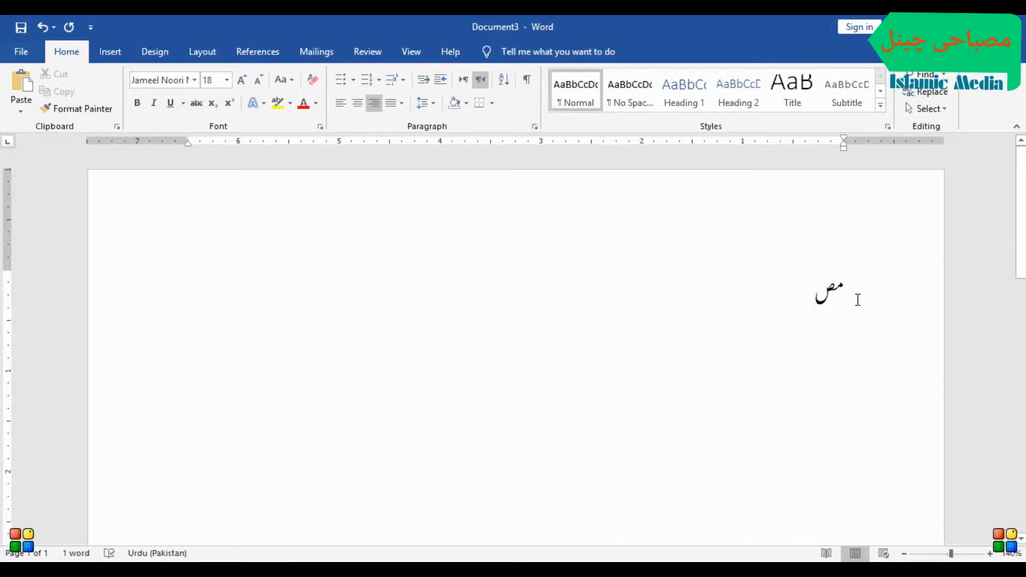
type("طفے جان رحمت پہ")
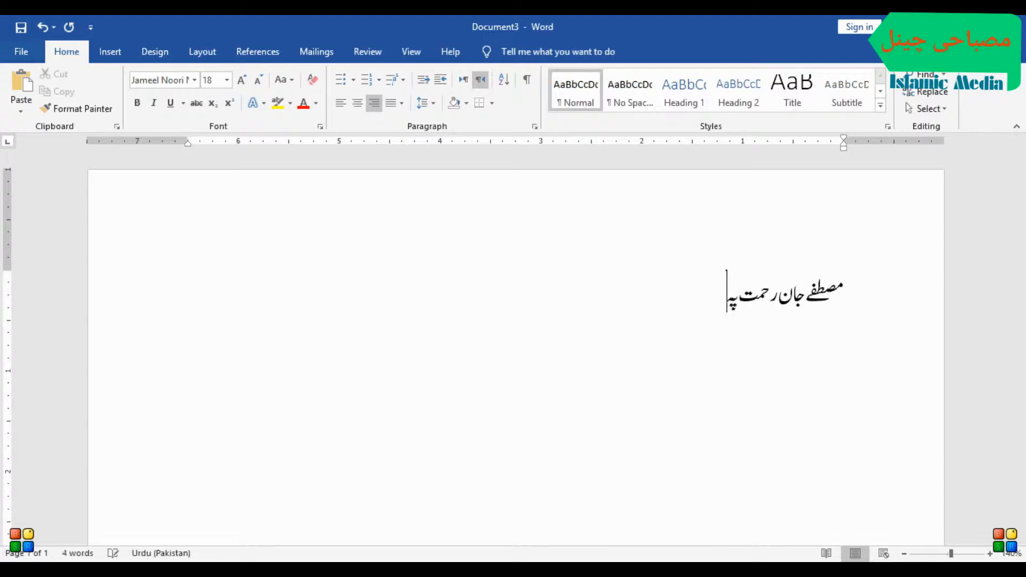
type(" لاکھوں سلام")
key("Return")
type("شمع ب")
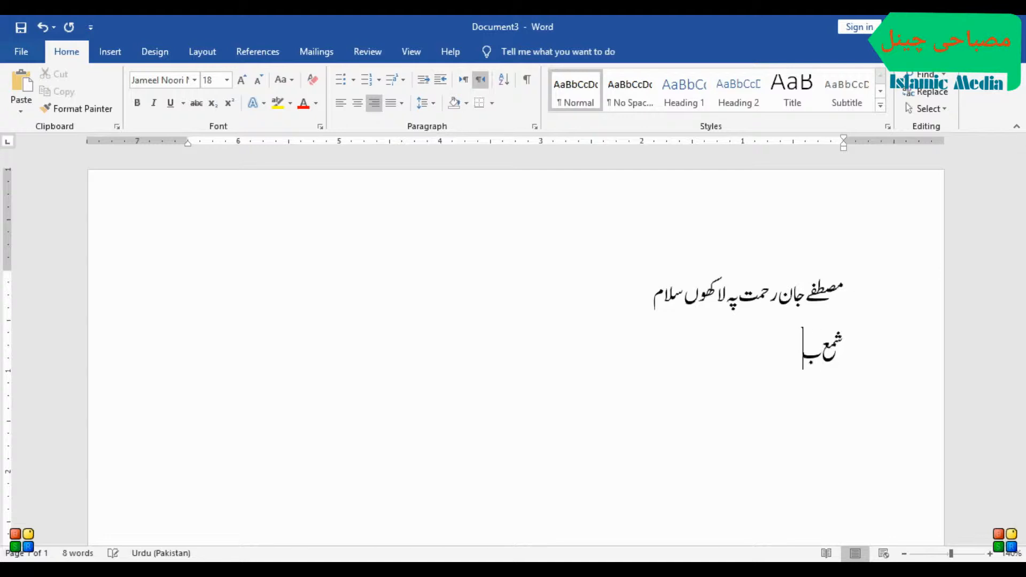
type("زم ہدایت")
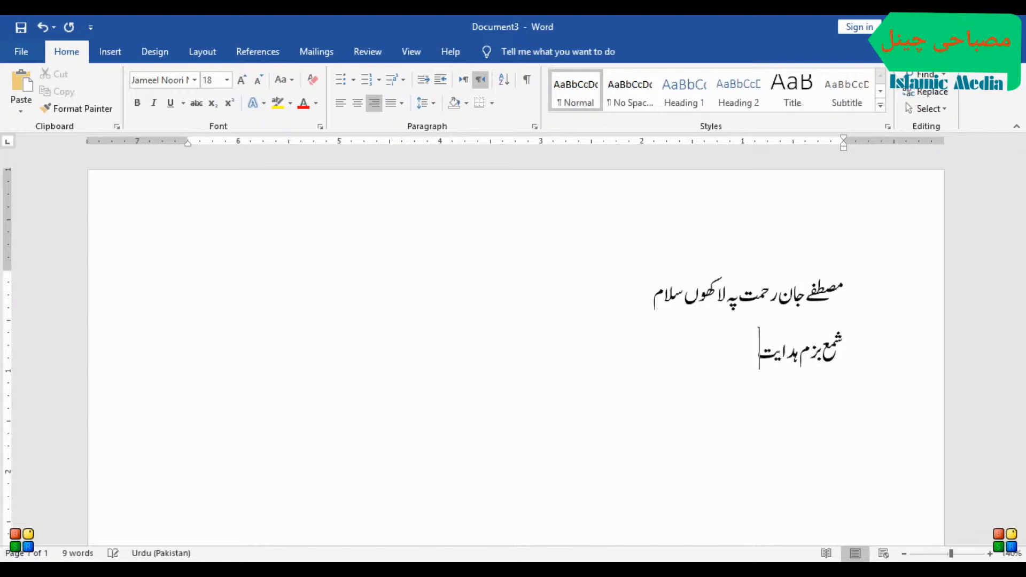
type(" پہ لاکھوں سلام")
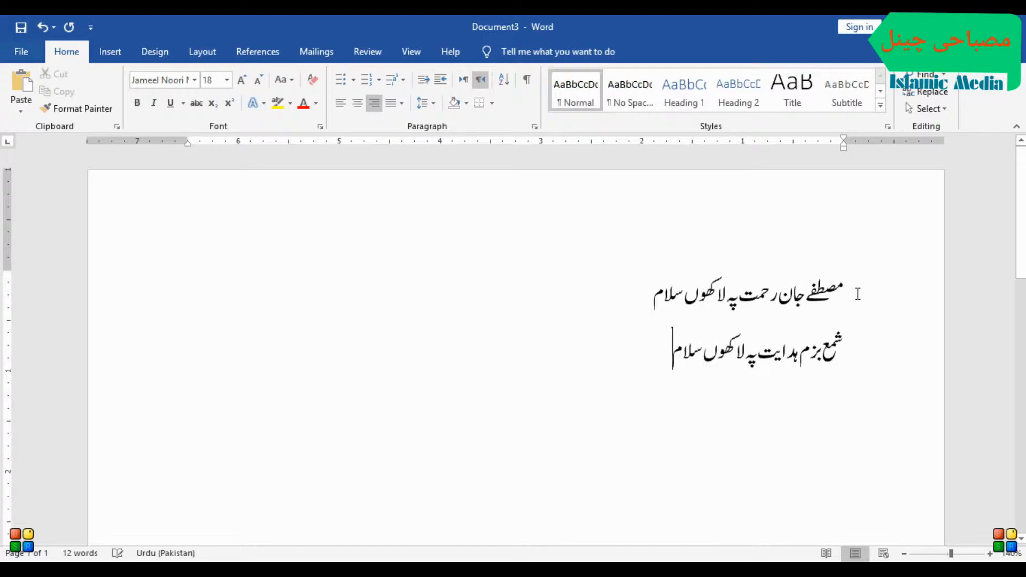
key("Return")
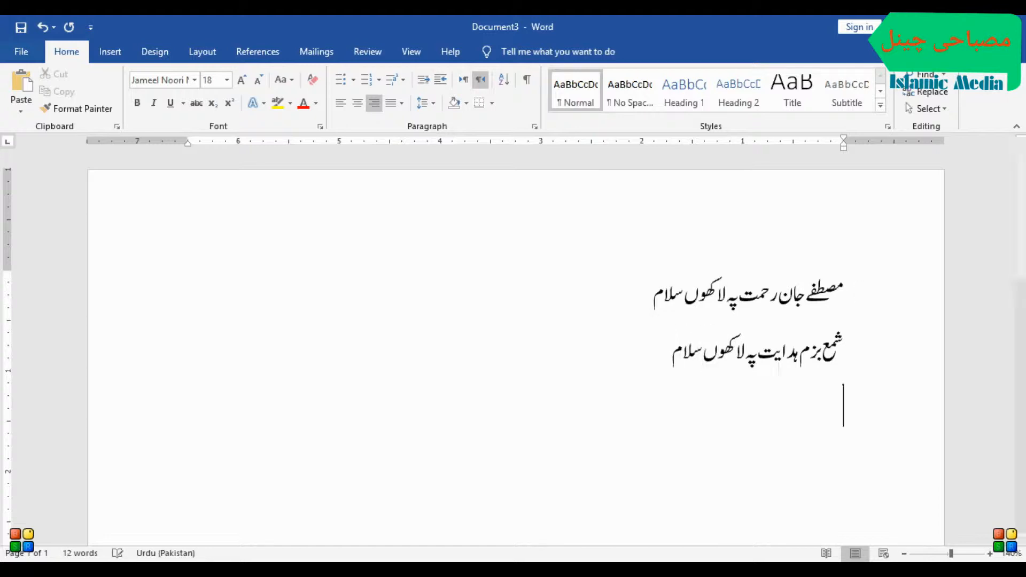
Step: Add the second couplet on two lines: "شہر یار ارم تاجدار حرم" and "نوبہار شفاعت پہ لاکھوں سلام"
type("شہر")
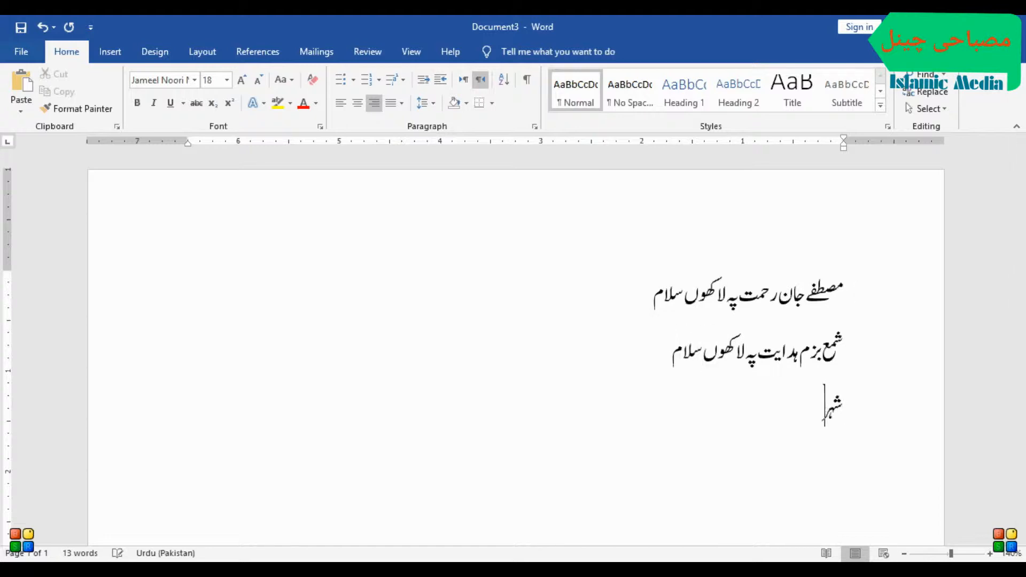
type("یار ارم تاجد")
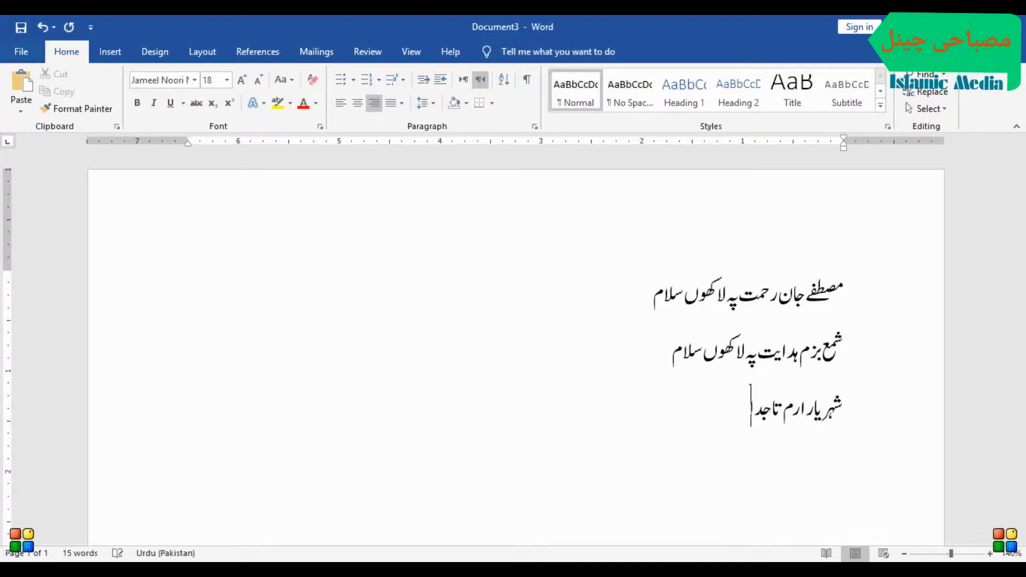
type("ار حرمم")
key("Return")
type("ں سلام شہر یار ارم تاجدار حرم نوبہار ش")
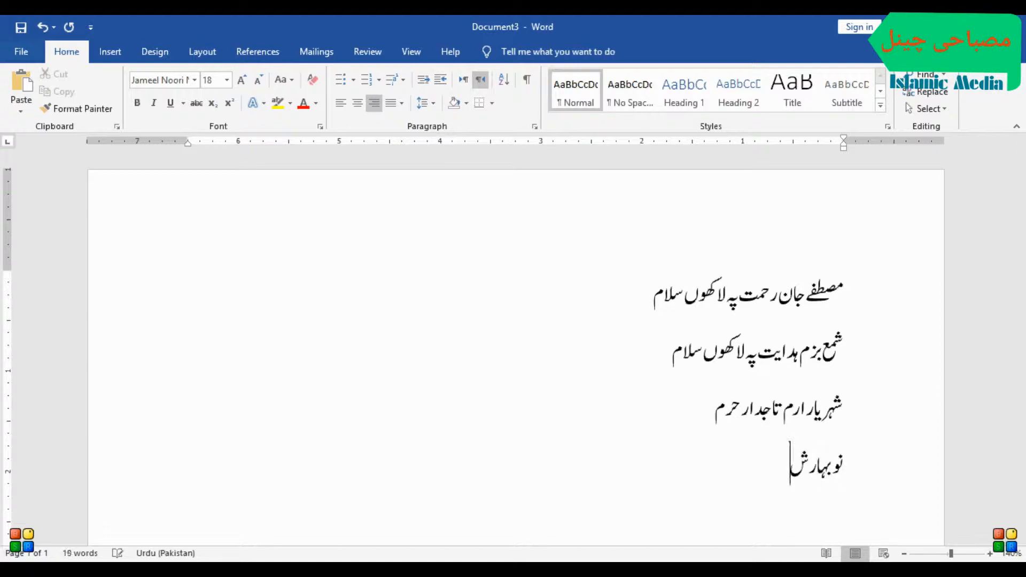
type("فاعت پہ لاکھوں سلام ")
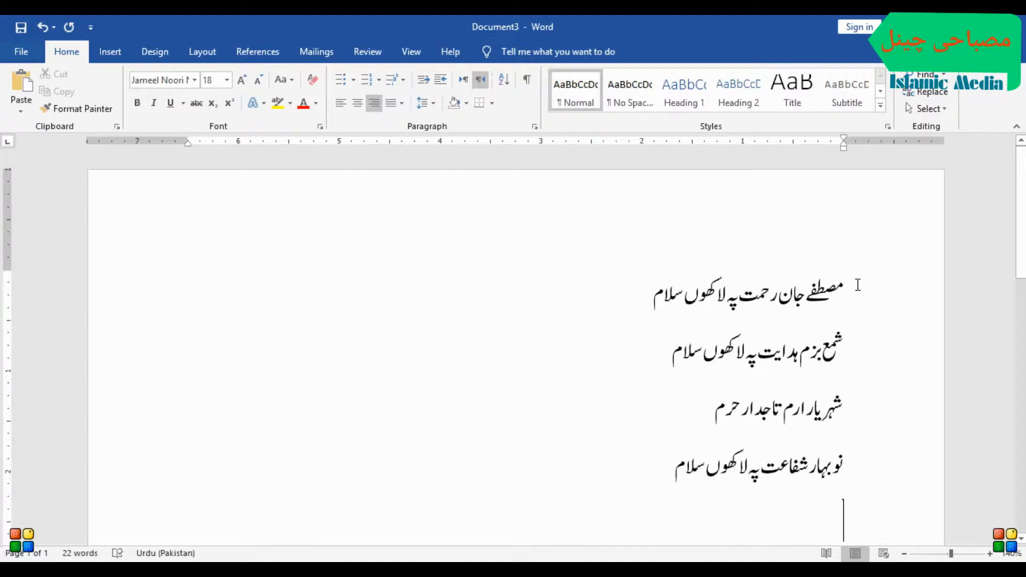
Step: Write the third couplet's first line, "جس طرف اٹھ گئی دم میں دم آگیا", and start a new line
type("جس طرف")
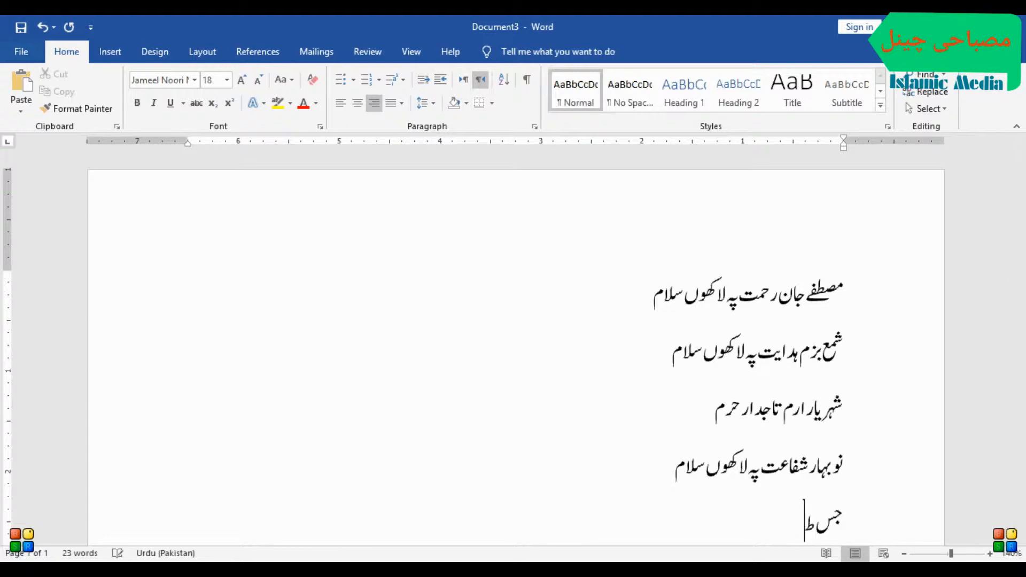
type("ھ گ")
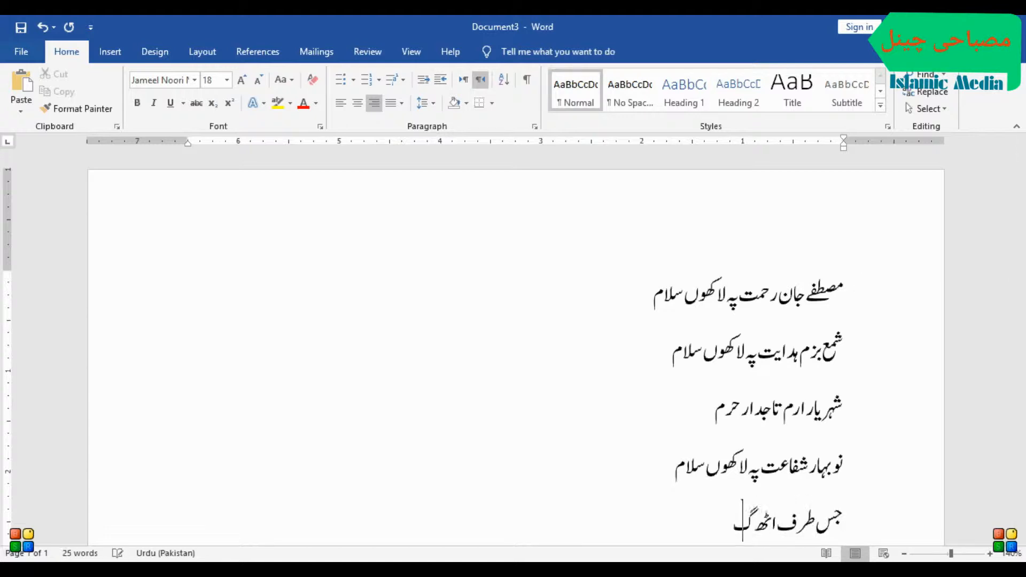
type("ئی دم کمیں")
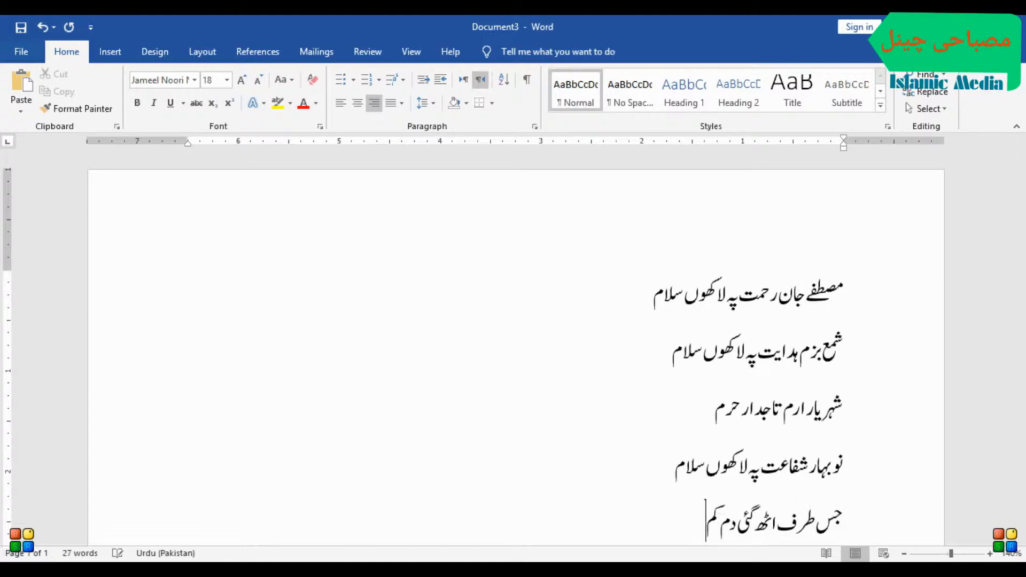
key("BackSpace")
key("BackSpace")
key("BackSpace")
key("BackSpace")
type("مین")
key("BackSpace")
type("ں دم آگیا")
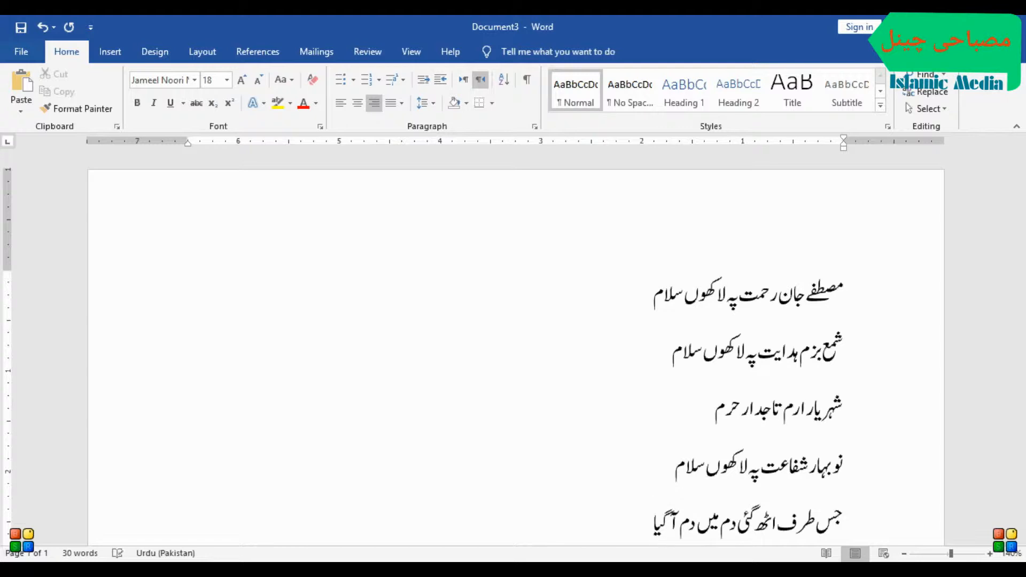
key("Return")
Step: Complete the third couplet with the line "اس نگاہ عنایت پہ لاکھوں سلام" and start a new line
type("اس نگاہ عنایت پہ")
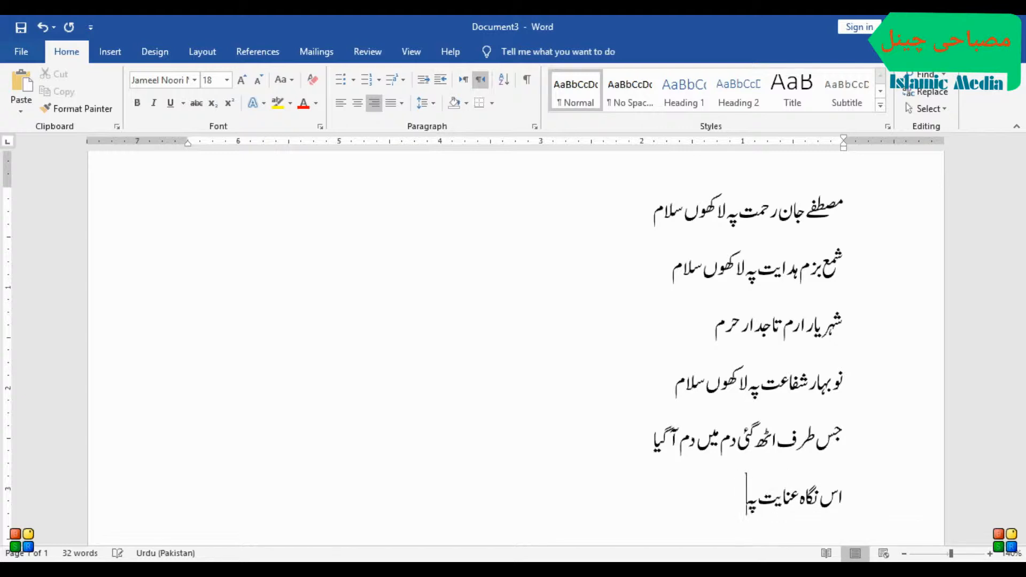
type(" لاکھوں سلام")
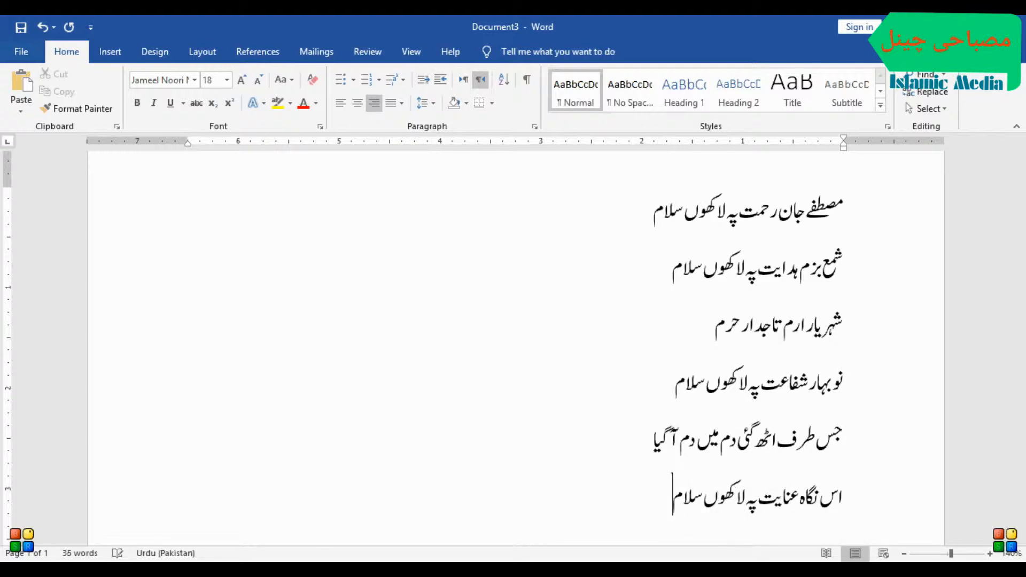
key("Return")
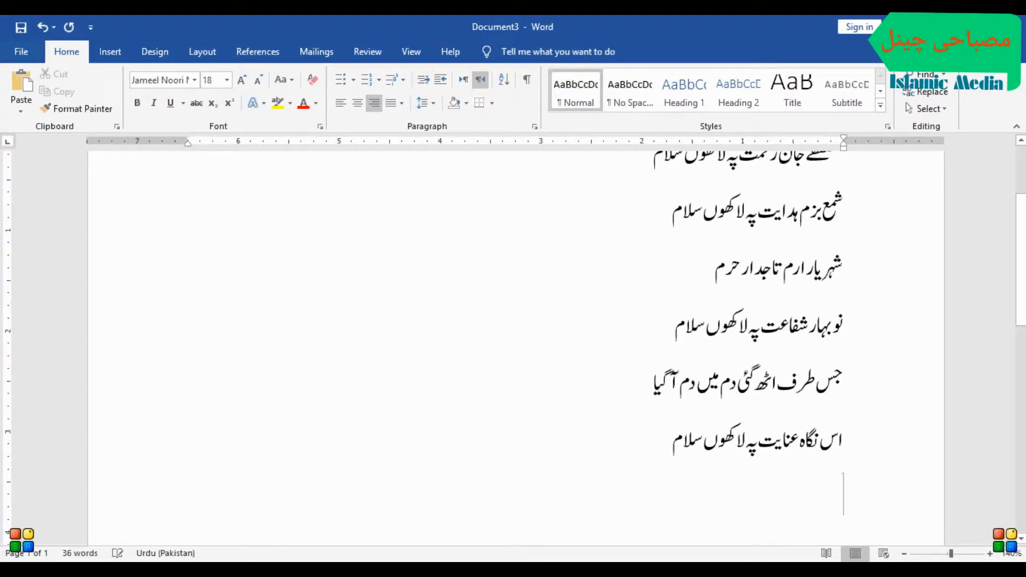
Step: Write the fourth couplet's first line, "دور نزدیک کے سننے والے وہ کان", and start a new line
type("دو")
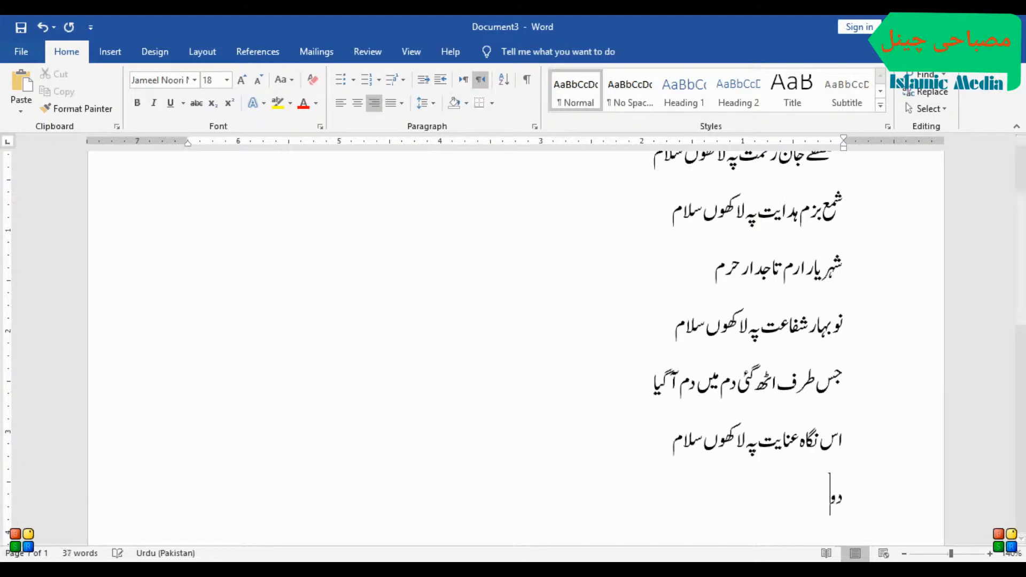
type("رنزدی")
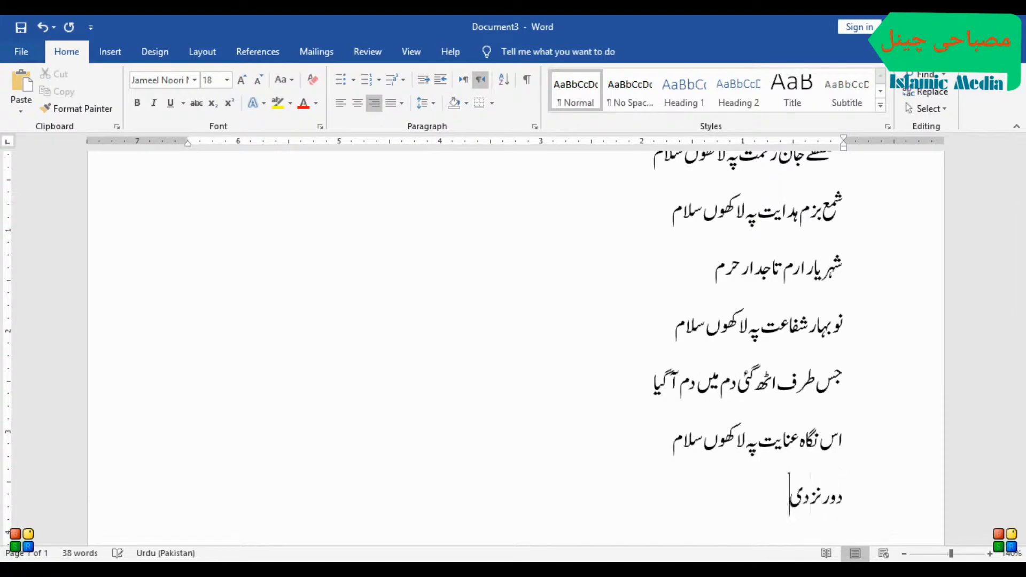
type("ک کے سننے و")
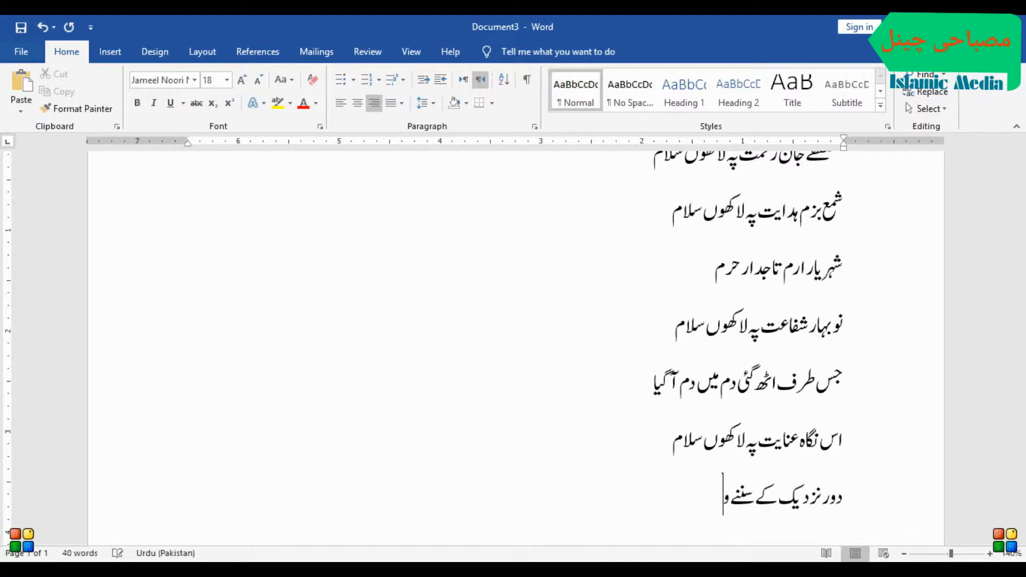
type("الے وہ کام")
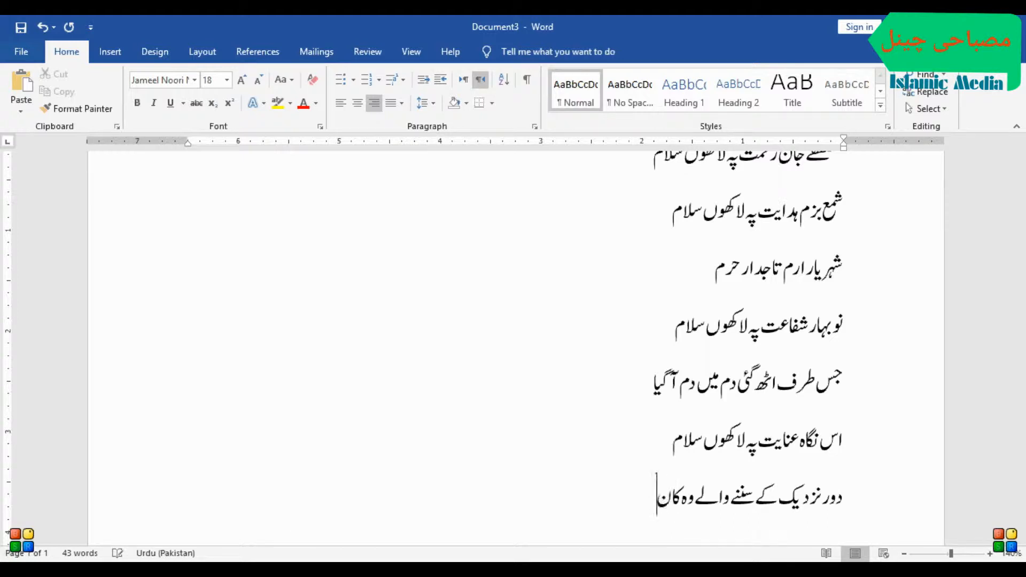
key("Return")
Step: Complete the fourth couplet with the line "کان لعل کرامت پہ لاکھوں سلام", ending with a line break
type("کام")
key("BackSpace")
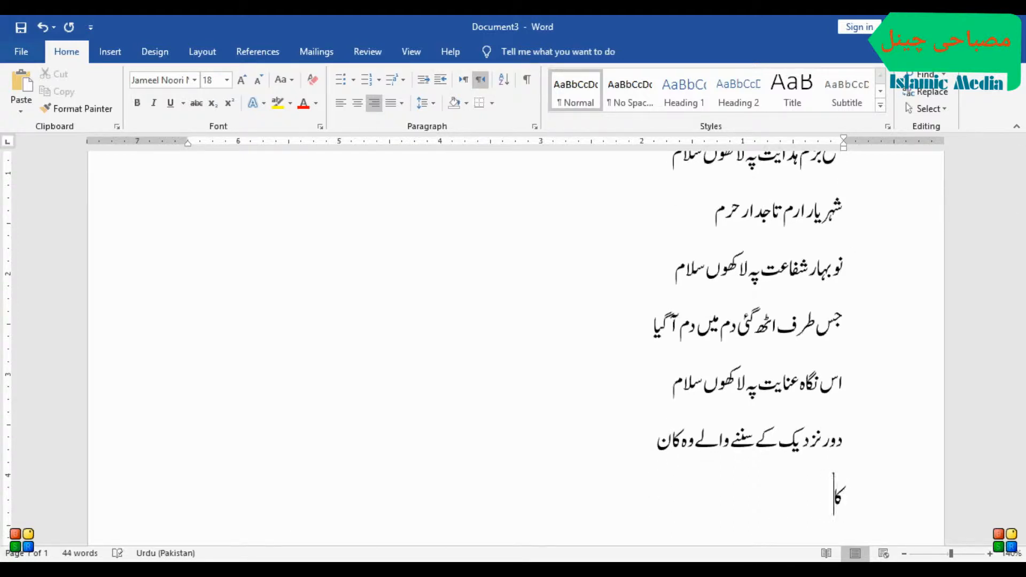
type("ن لعل کرا")
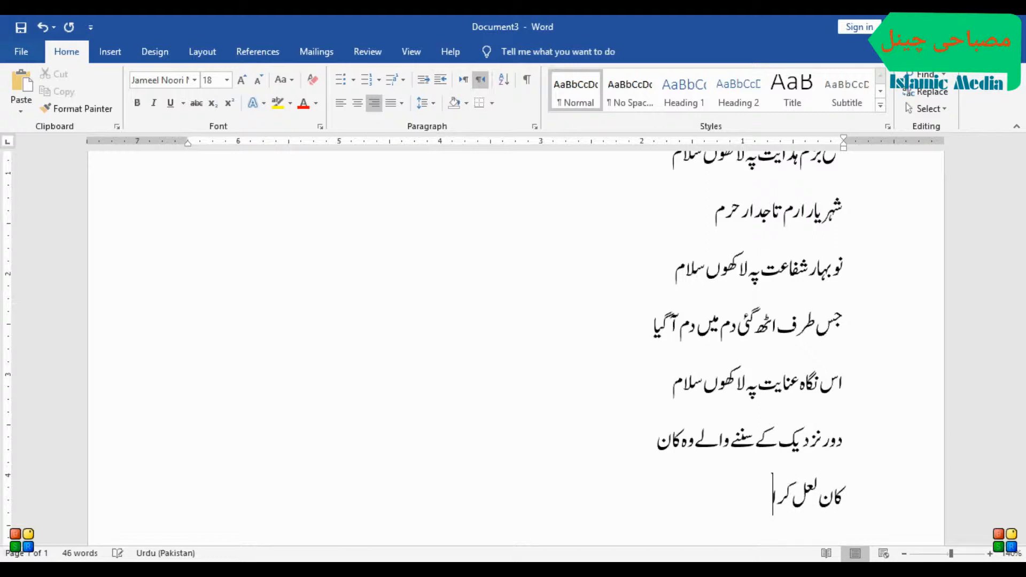
type("مت پہ لا")
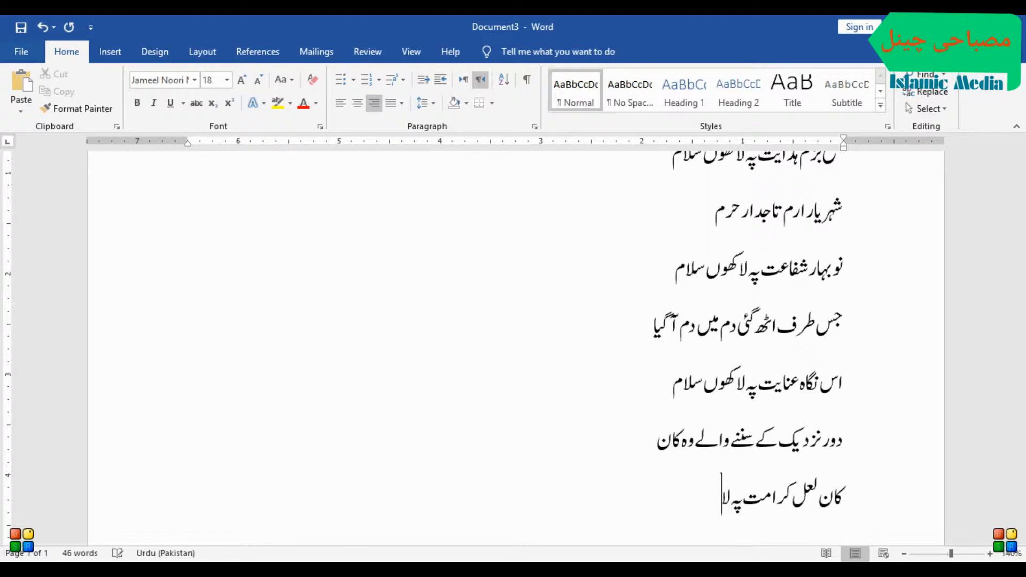
type("کھون سلام")
key("BackSpace")
key("BackSpace")
key("BackSpace")
key("BackSpace")
key("BackSpace")
key("BackSpace")
type("ں سلام")
key("Return")
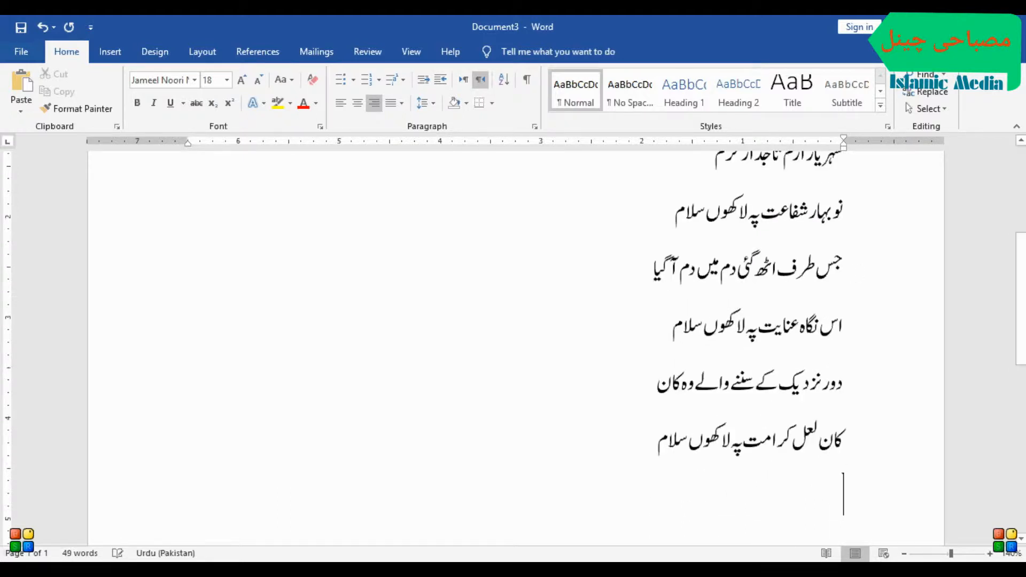
Step: Distribute all the poem's lines evenly across the full width between the page margins
scroll(692, 383, "up", 3)
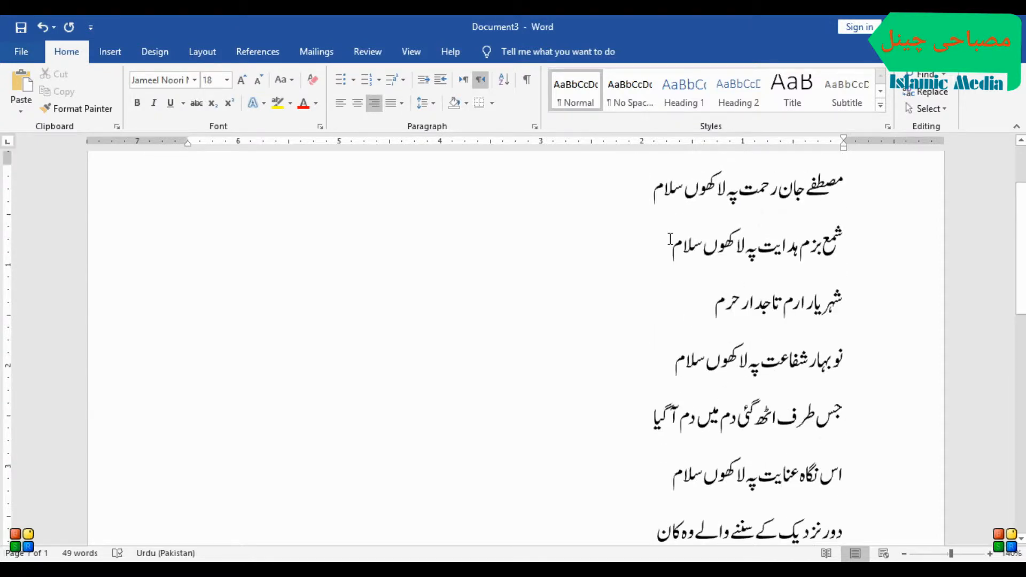
scroll(653, 374, "down", 3)
scroll(653, 395, "up", 3)
scroll(669, 428, "down", 2)
left_click_drag(657, 448, 845, 264)
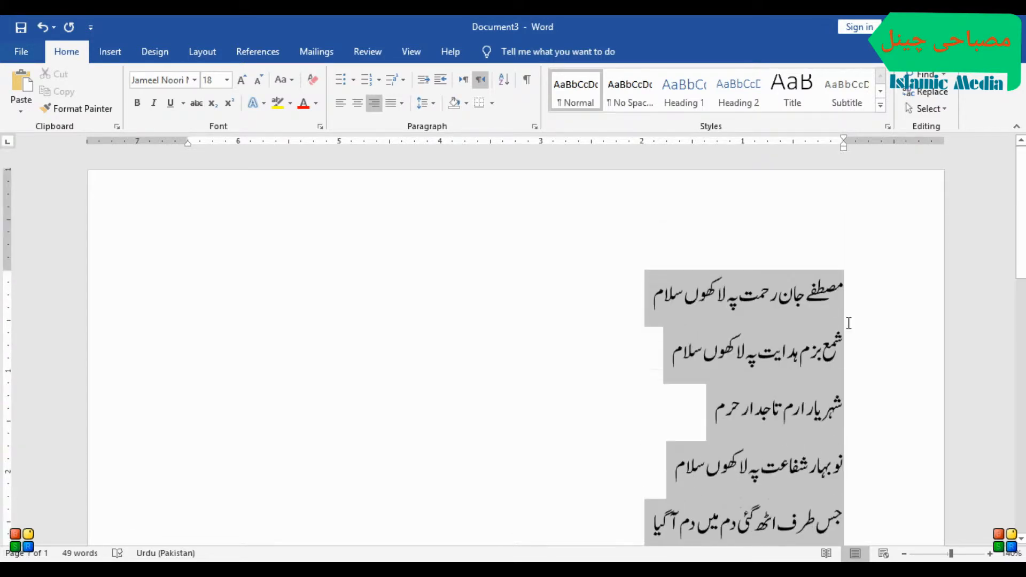
scroll(799, 348, "down", 2)
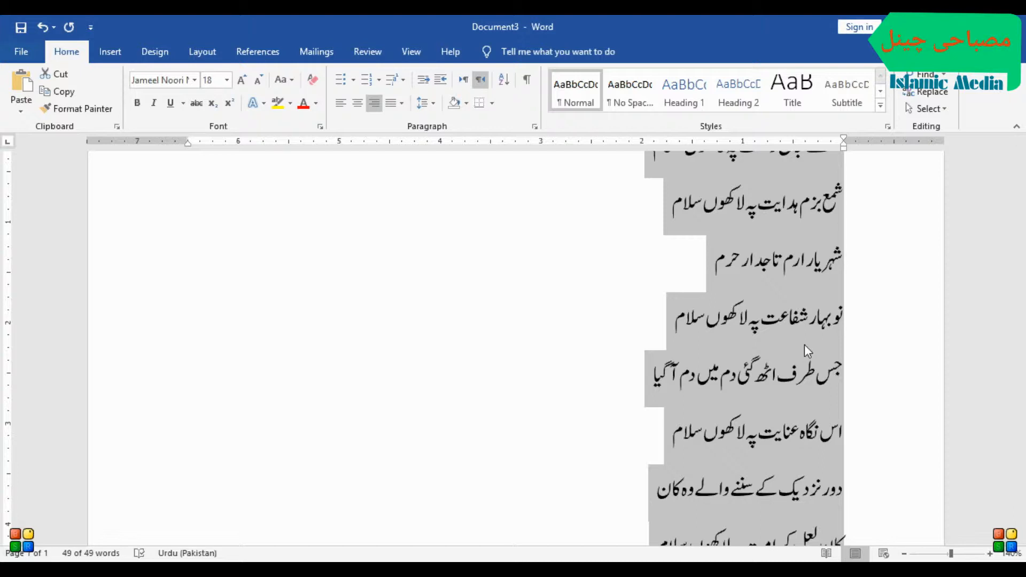
key("ctrl+shift+j")
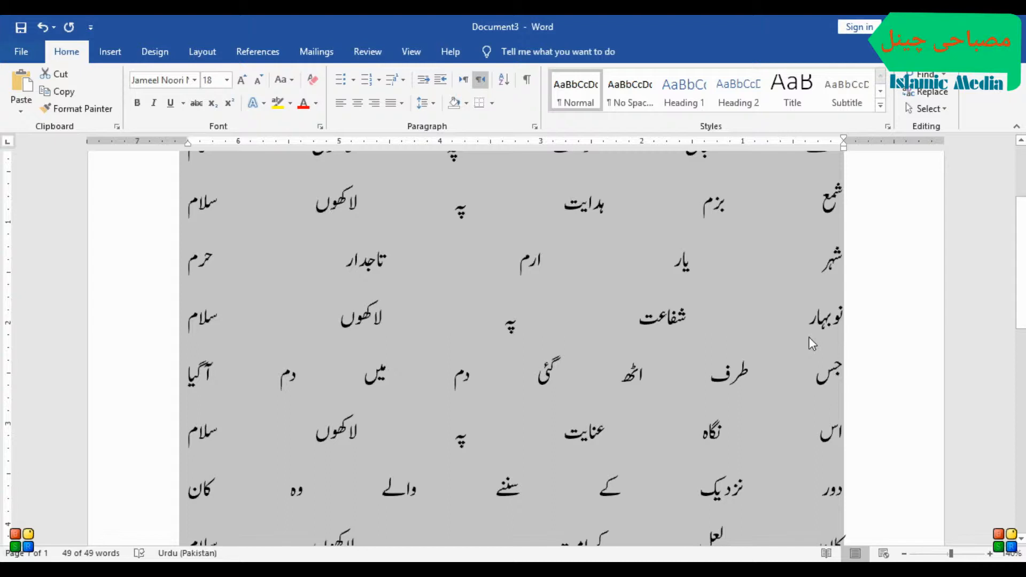
Step: Narrow the whole poem into a column by indenting it 1.5" before the text and 2.5" after the text
left_click_drag(845, 152, 691, 170)
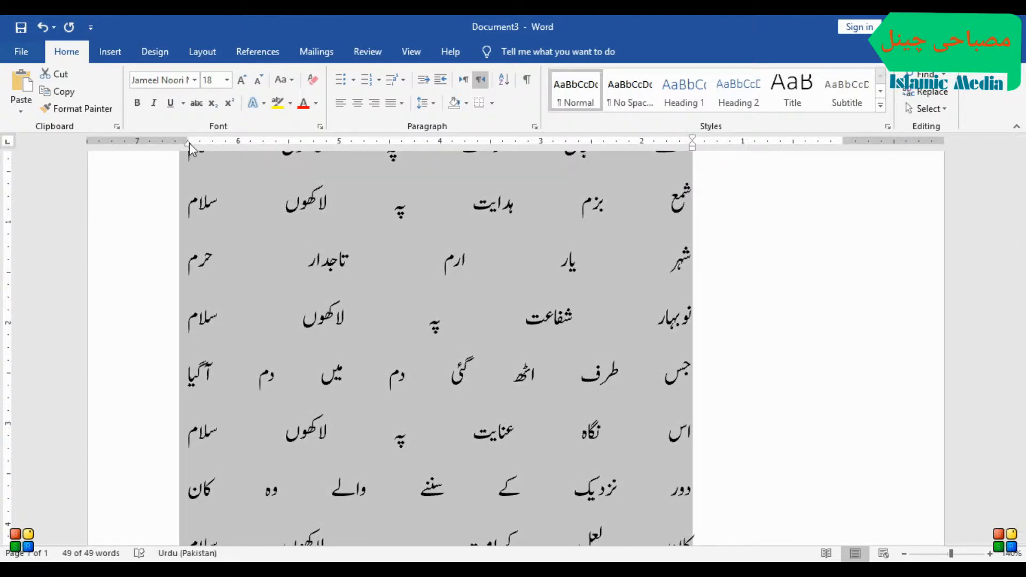
left_click_drag(189, 142, 440, 147)
scroll(576, 246, "up", 3)
scroll(588, 254, "down", 3)
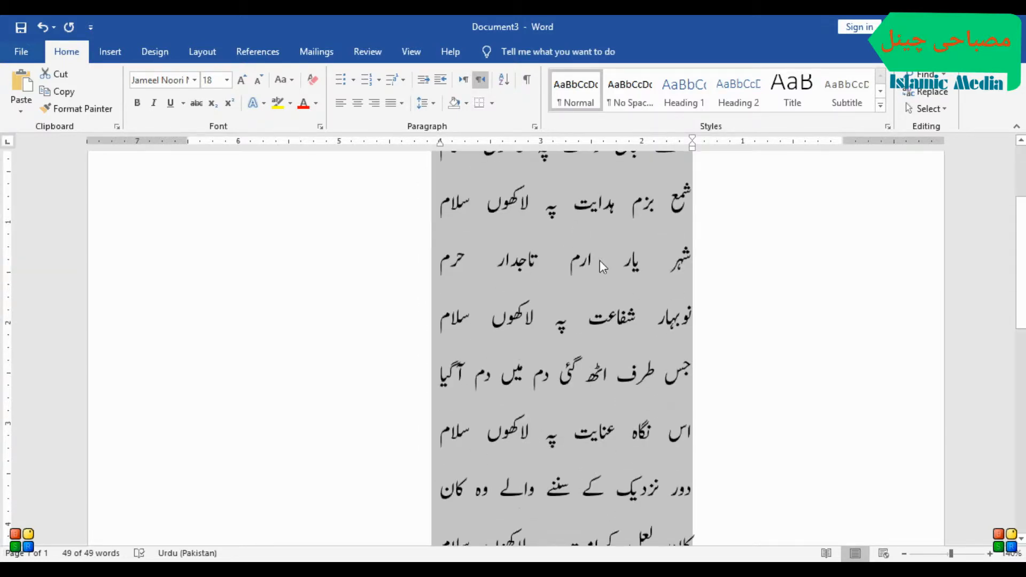
Step: Look over the narrowed poem column from the first line to the last
left_click(601, 261)
scroll(601, 259, "up", 3)
scroll(600, 260, "down", 6)
scroll(602, 261, "up", 6)
scroll(602, 261, "down", 2)
scroll(602, 261, "down", 5)
scroll(602, 261, "up", 4)
scroll(602, 260, "down", 3)
Step: Set the line spacing of the whole poem to At least 26 pt
left_click_drag(438, 402, 688, 197)
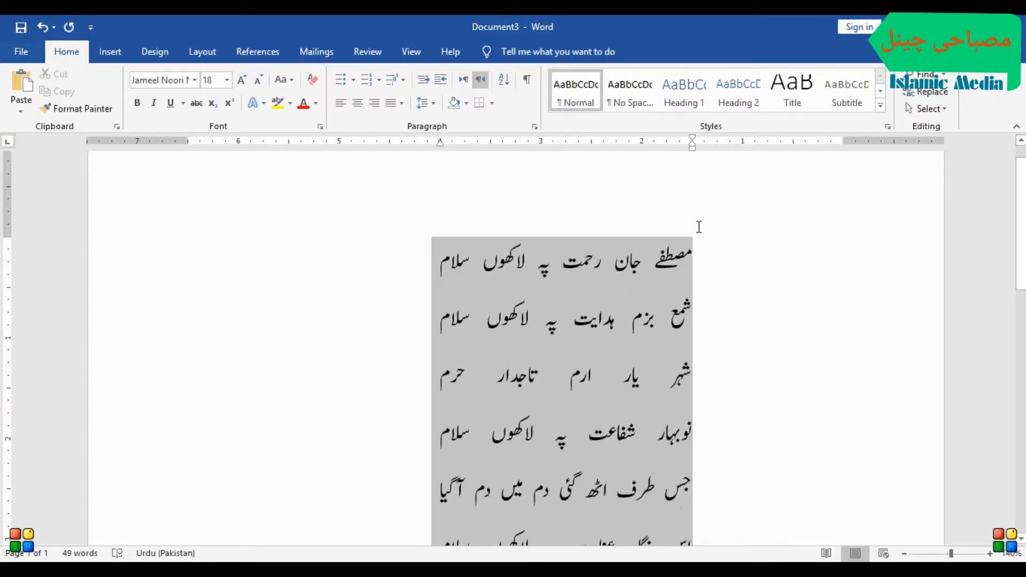
left_click(534, 127)
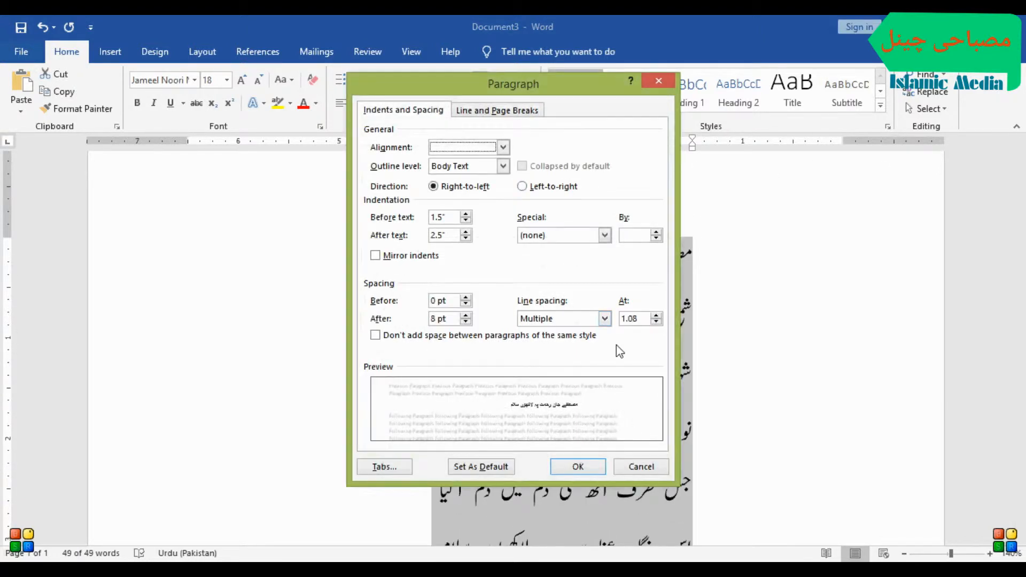
left_click(604, 319)
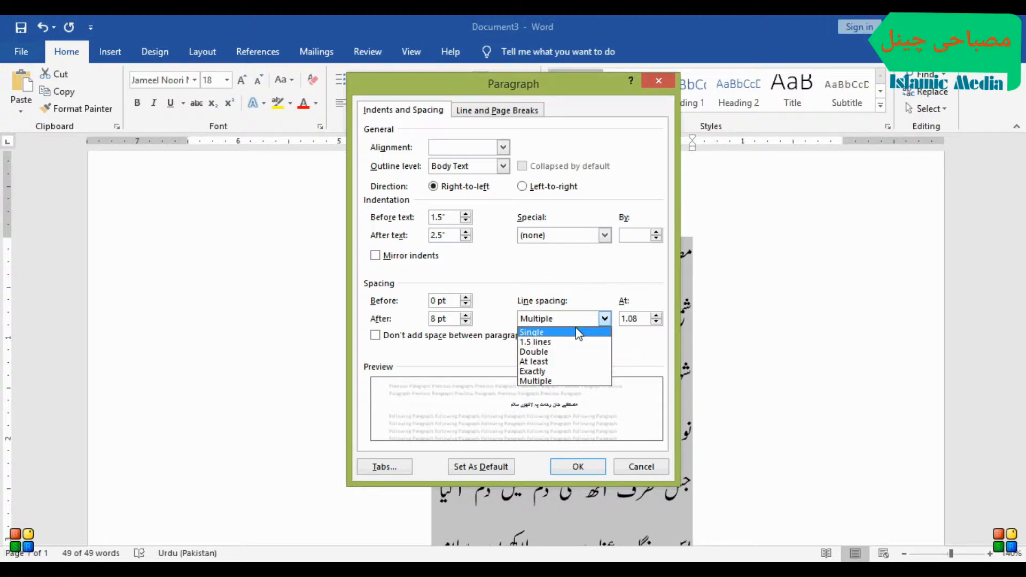
left_click(568, 361)
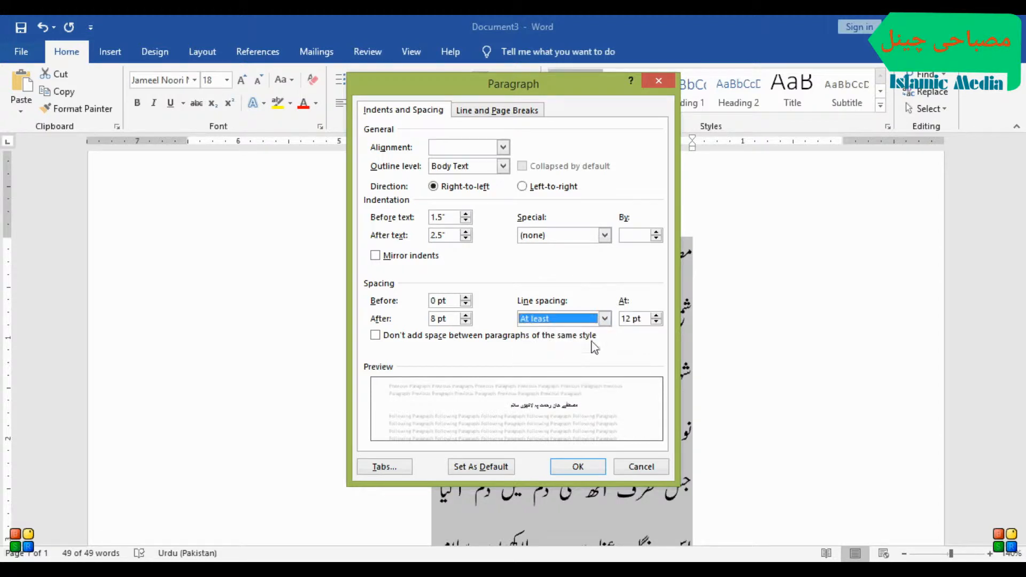
left_click(624, 320)
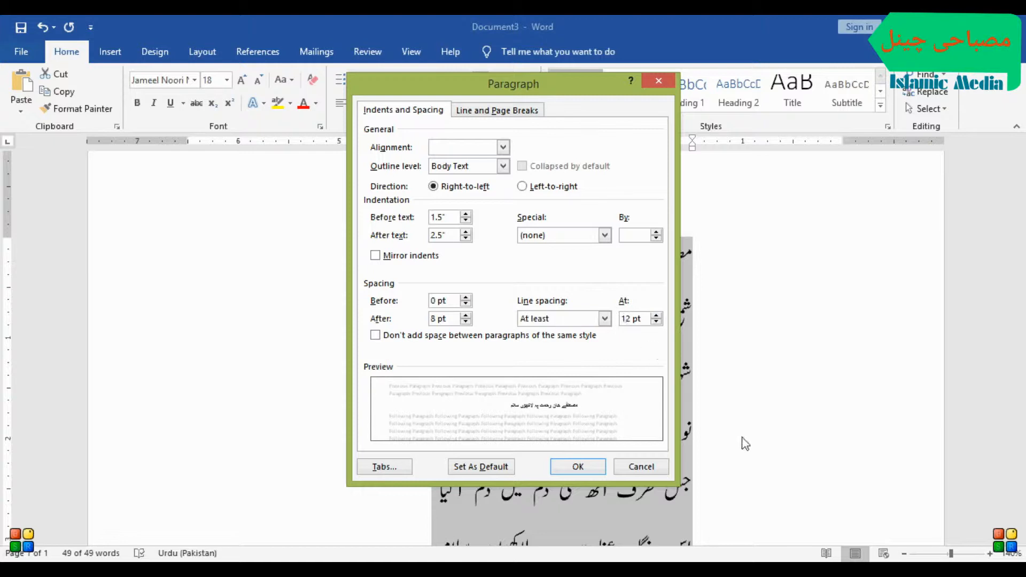
key("BackSpace")
left_click(590, 466)
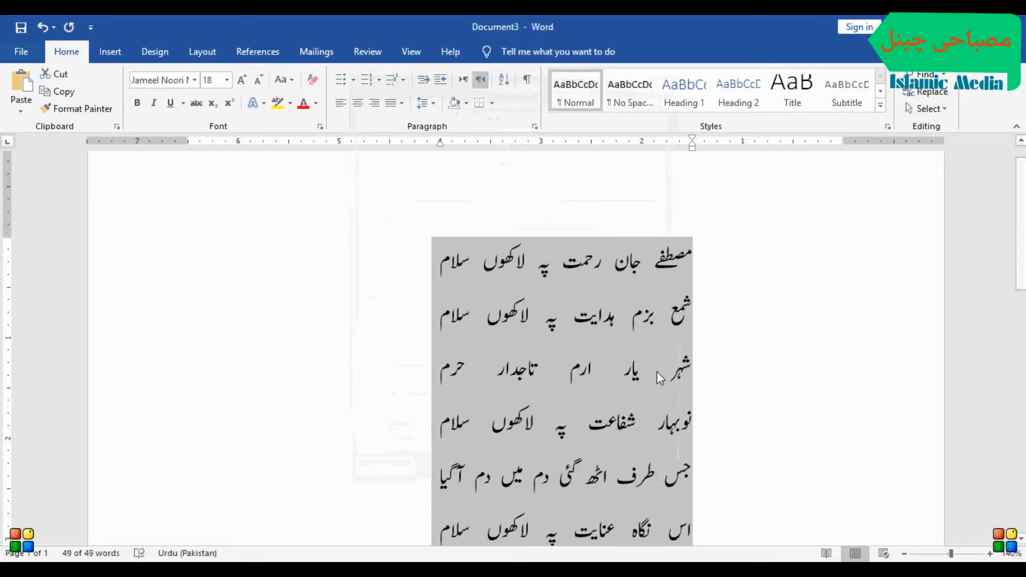
Step: Reduce the poem's minimum line spacing to 23 pt
left_click(536, 128)
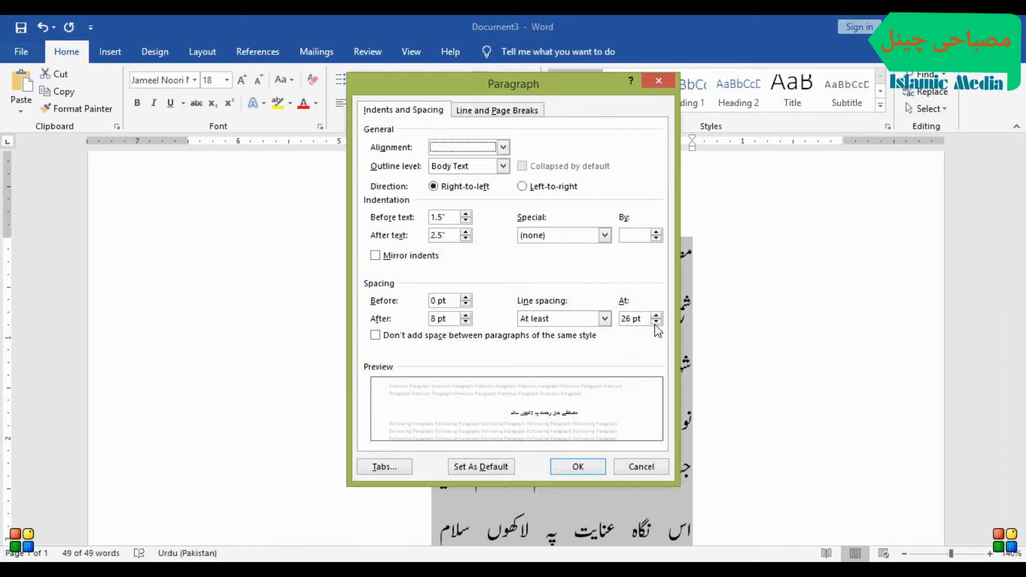
left_click(658, 322)
left_click(658, 322)
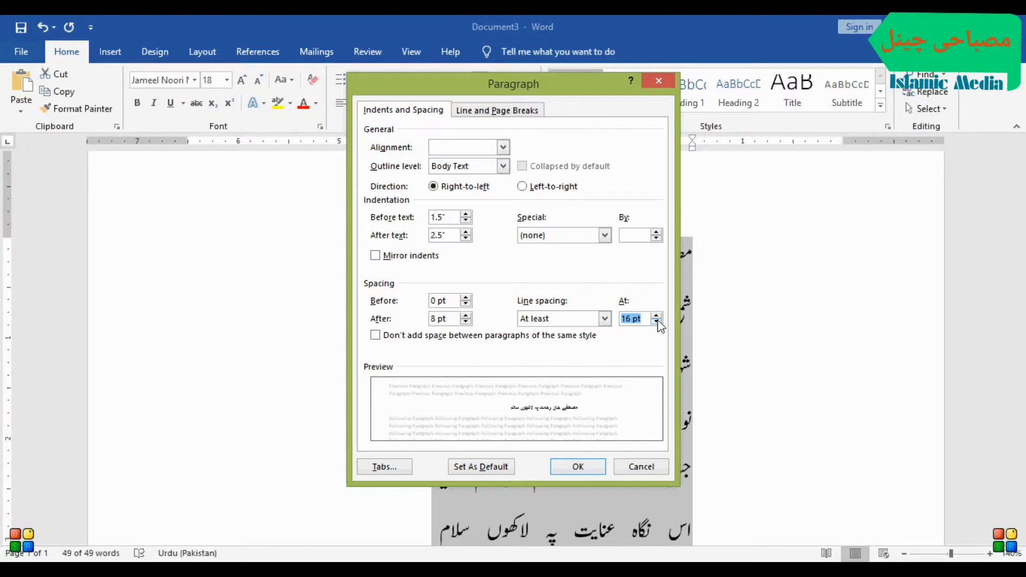
left_click(657, 316)
left_click(657, 316)
left_click(656, 316)
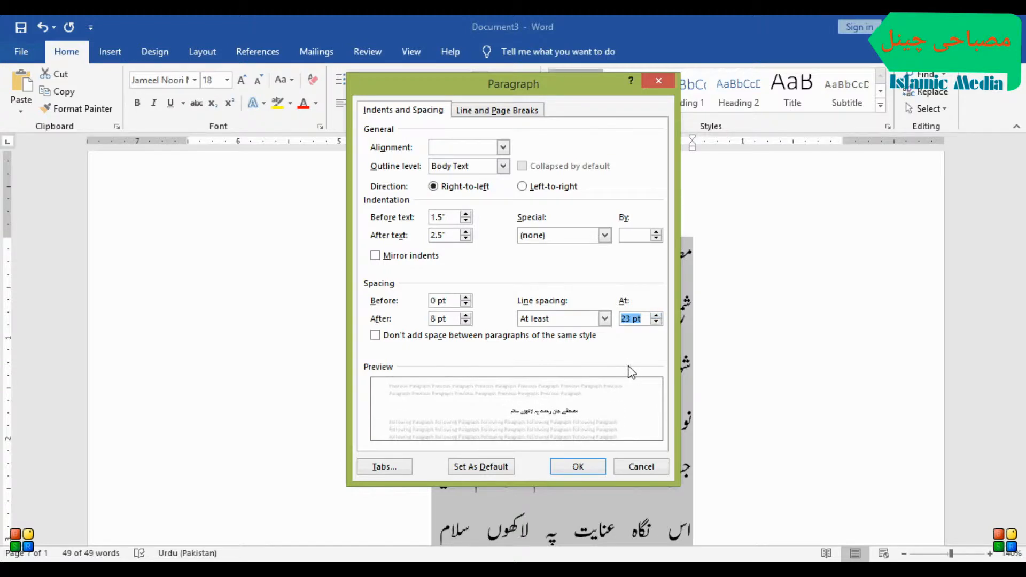
left_click(578, 466)
scroll(588, 428, "down", 5)
scroll(572, 419, "up", 5)
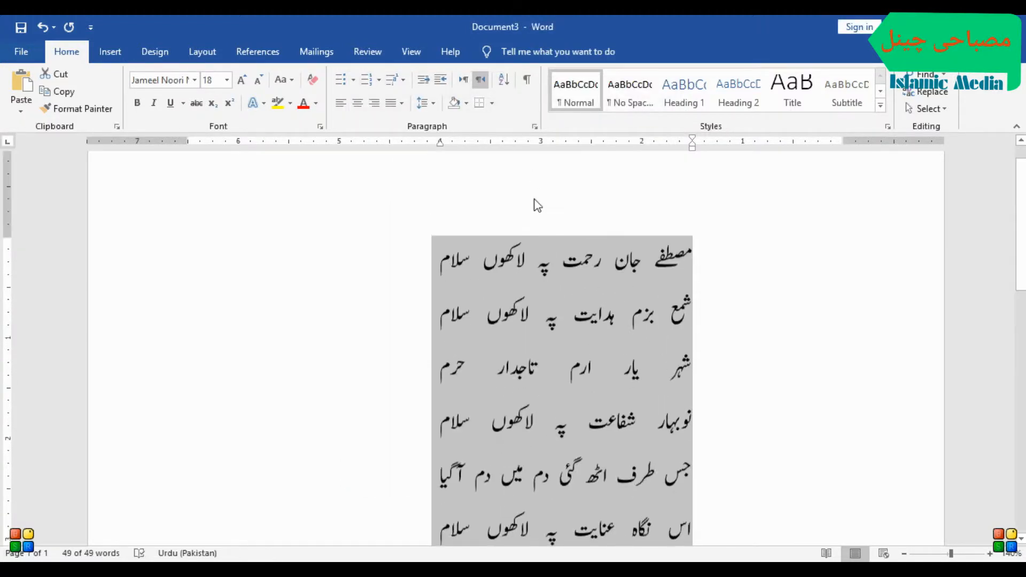
Step: Remove the spacing after each of the poem's paragraphs
left_click(534, 127)
left_click(467, 322)
left_click(466, 322)
left_click(576, 470)
scroll(579, 431, "down", 3)
scroll(576, 427, "up", 4)
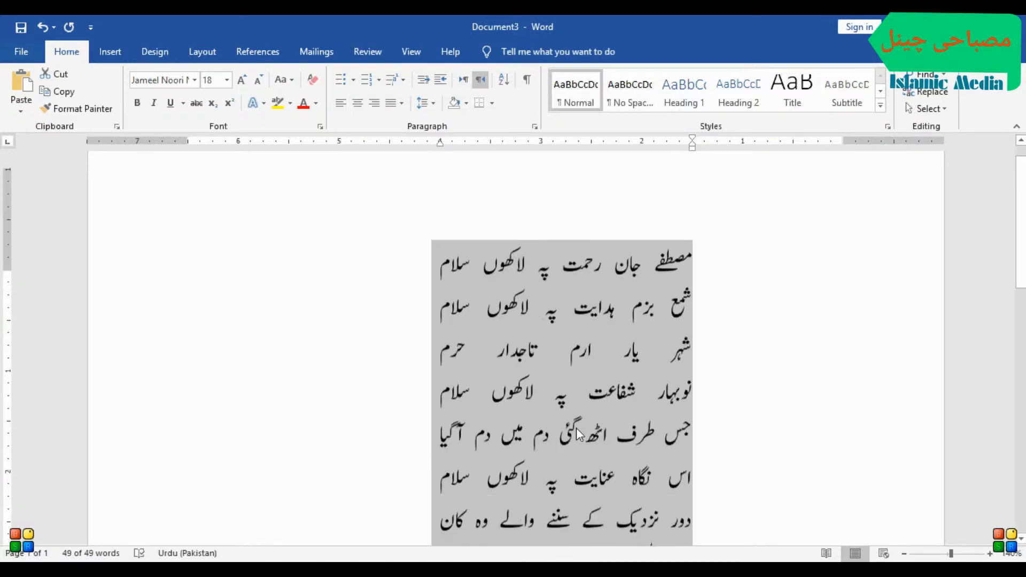
Step: Deselect the poem and review the spacing of its lines from start to end
scroll(575, 427, "down", 3)
left_click(626, 386)
scroll(627, 386, "up", 1)
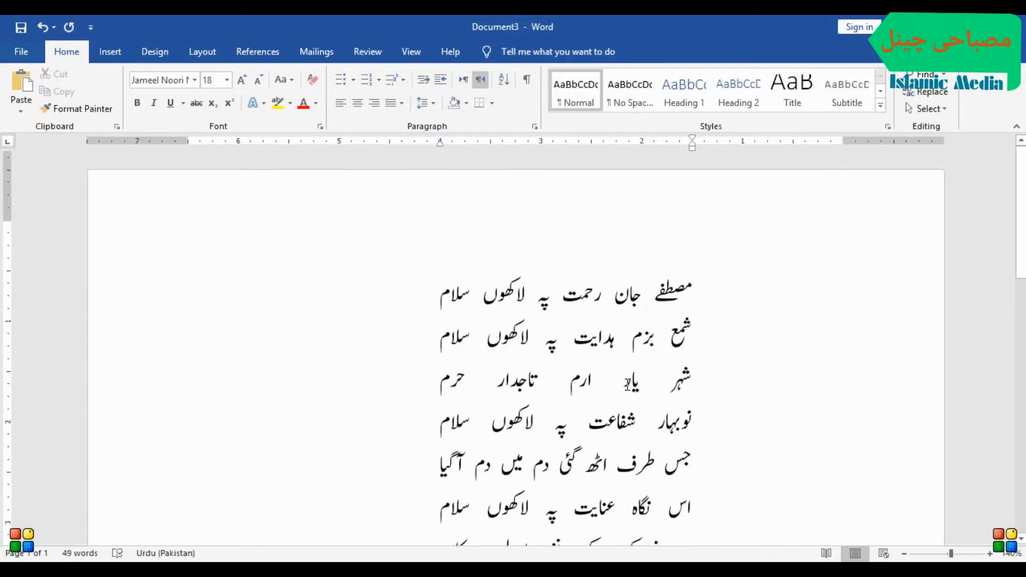
scroll(628, 384, "down", 2)
scroll(627, 384, "up", 3)
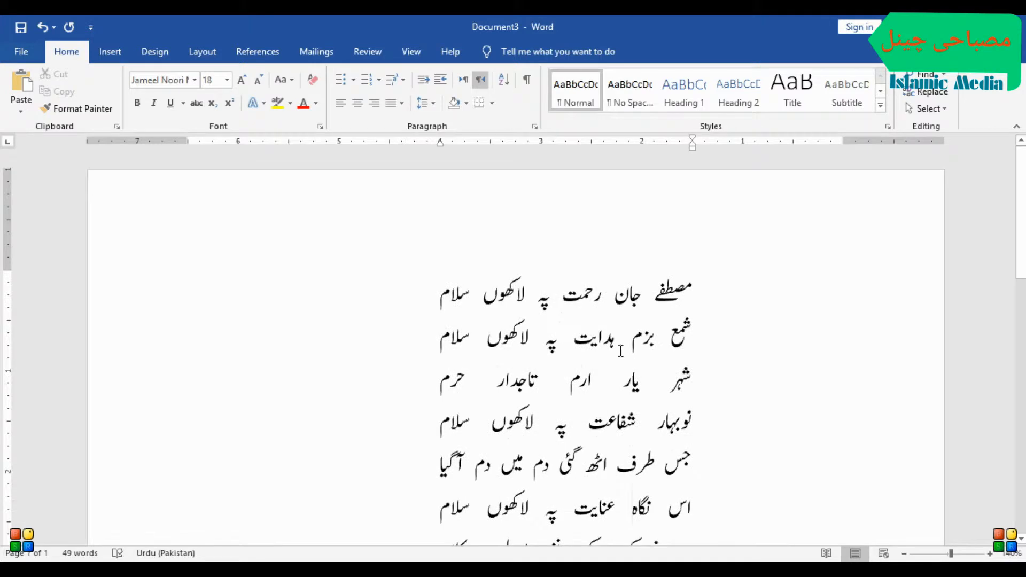
scroll(613, 327, "down", 3)
scroll(613, 334, "up", 2)
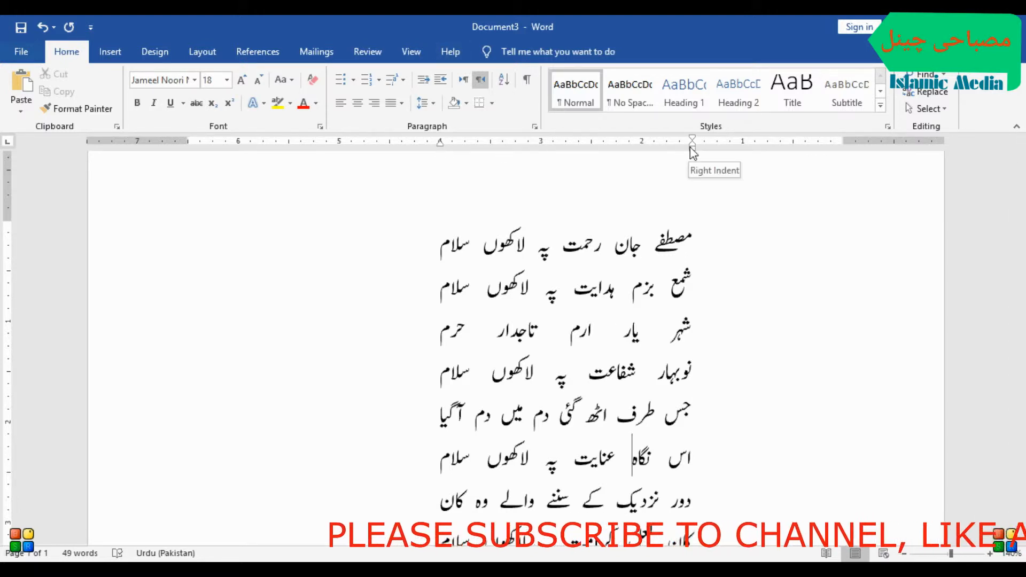
Step: Add blank lines below the poem's last line until the document continues onto a second page
scroll(642, 300, "down", 3)
left_click(607, 406)
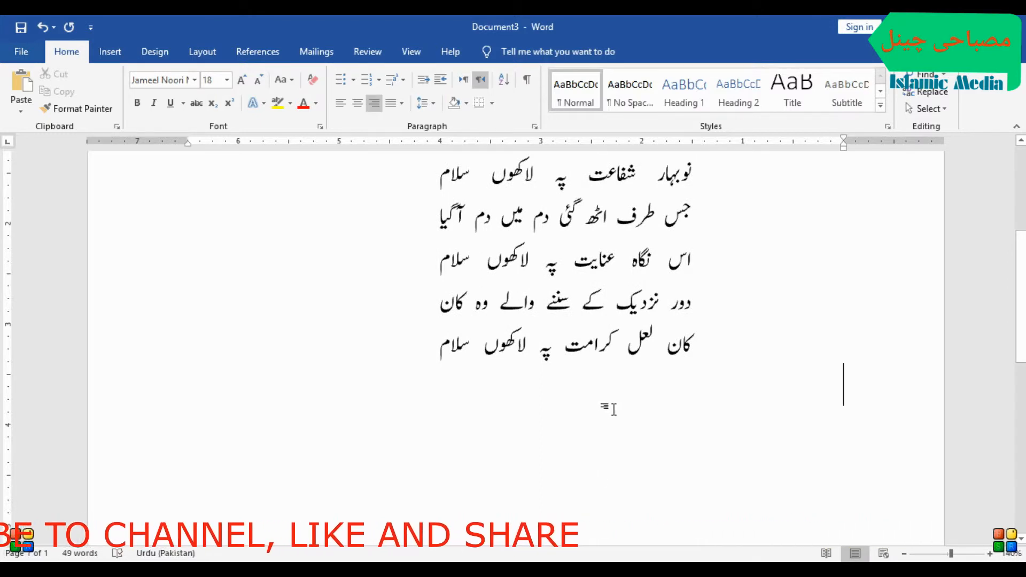
key("Return")
key("Return")
key("Return")
key("Return")
key("Return")
key("Return")
key("Return")
key("Return")
key("Return")
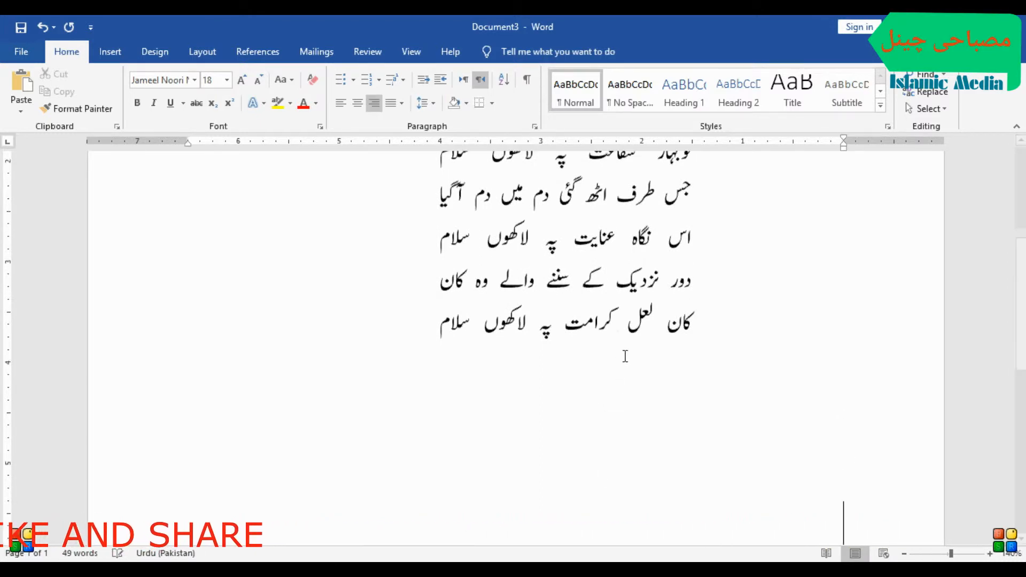
key("Return")
key("Return")
key("Return")
key("Return")
key("Return")
key("Return")
key("Return")
key("Return")
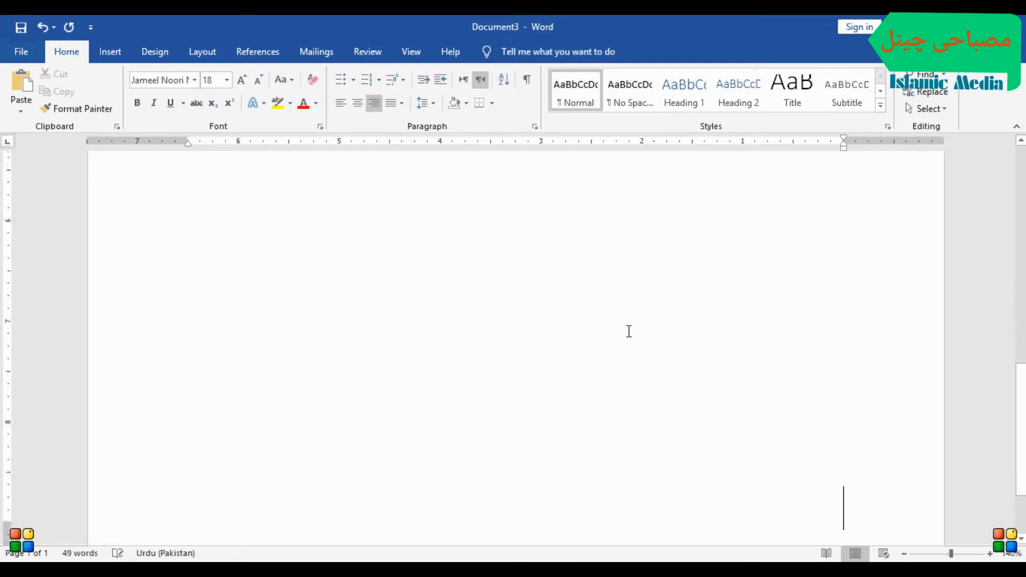
scroll(630, 363, "down", 3)
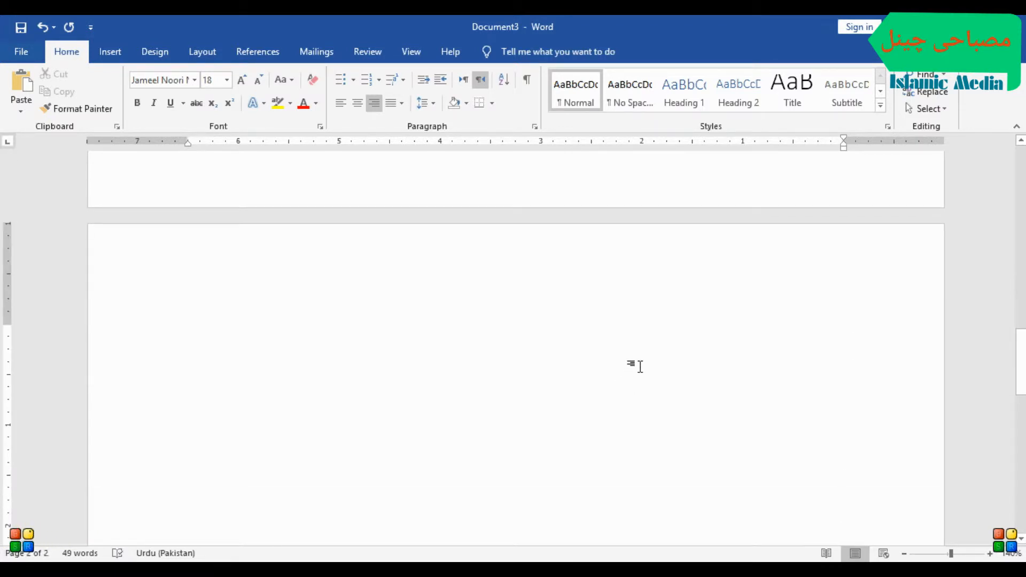
Step: Copy the whole poem onto the second page and remove the extra empty line after the copy
scroll(690, 316, "up", 10)
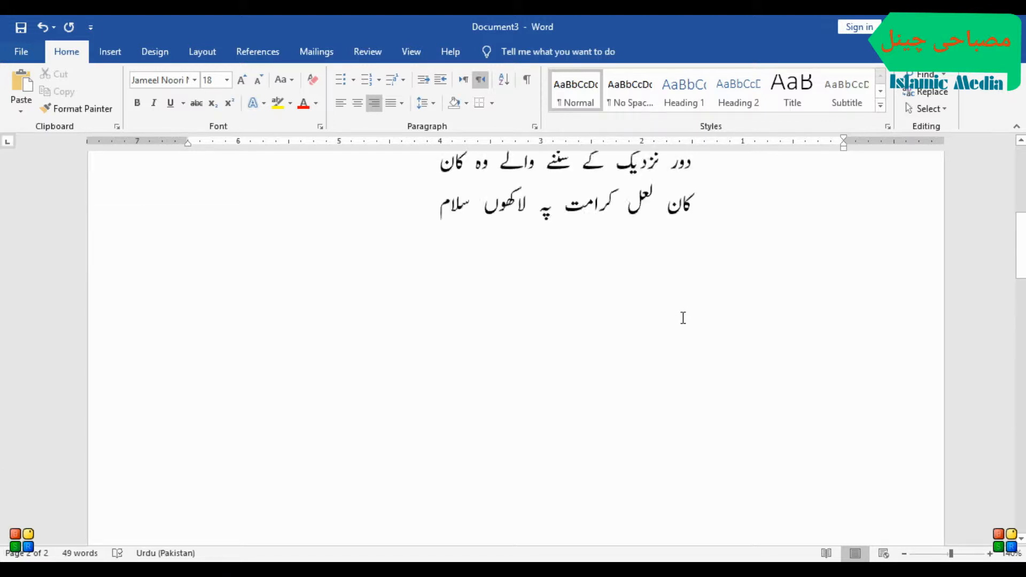
left_click_drag(439, 417, 690, 280)
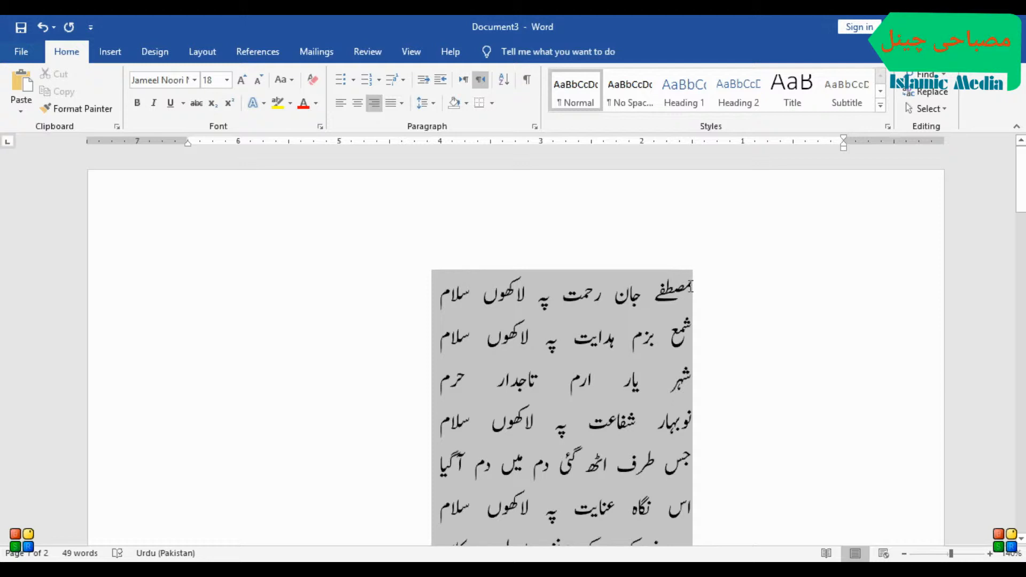
scroll(675, 267, "down", 3)
key("Delete")
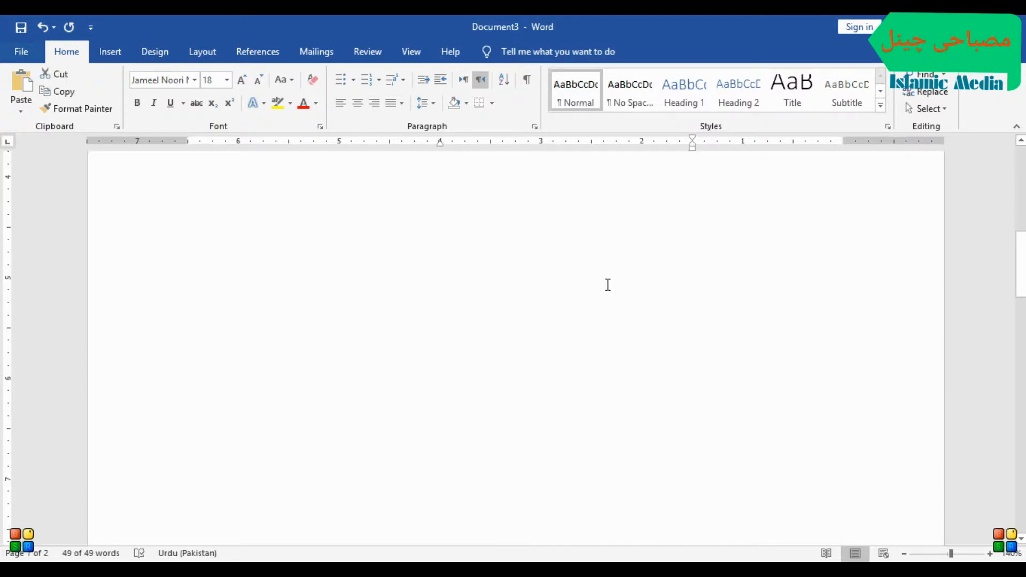
scroll(607, 284, "down", 3)
scroll(787, 455, "down", 3)
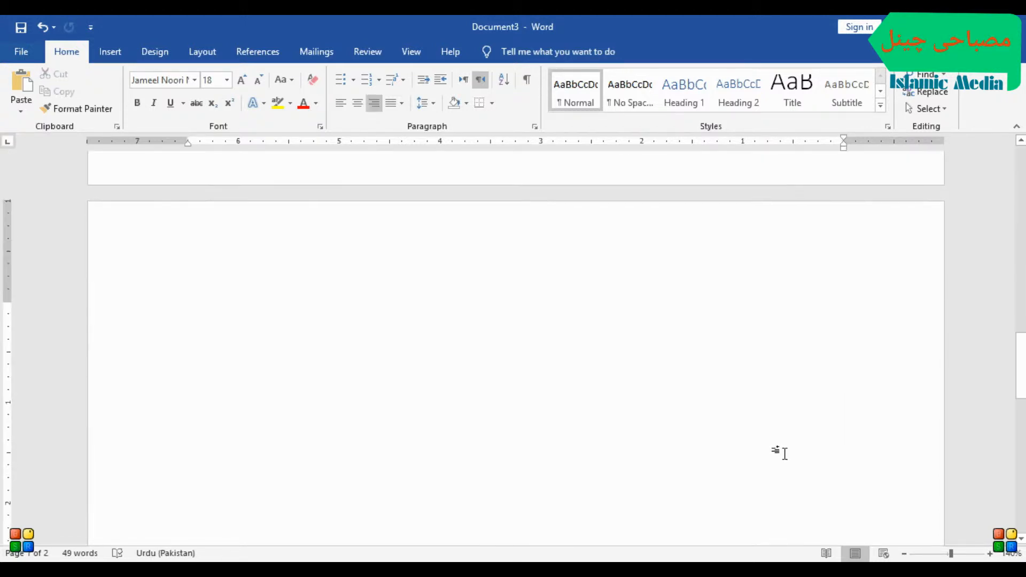
key("ctrl+v")
scroll(768, 436, "up", 3)
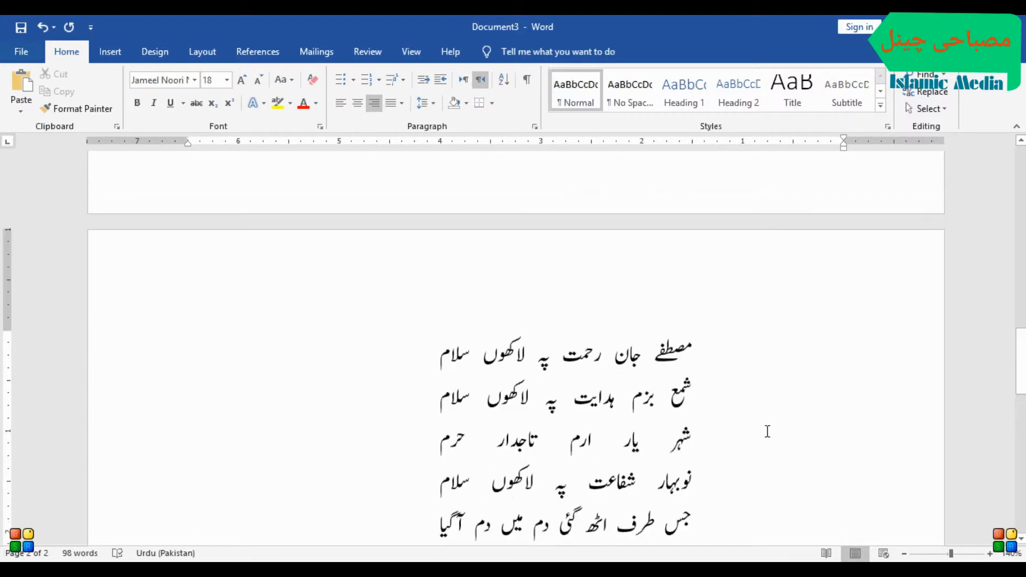
key("BackSpace")
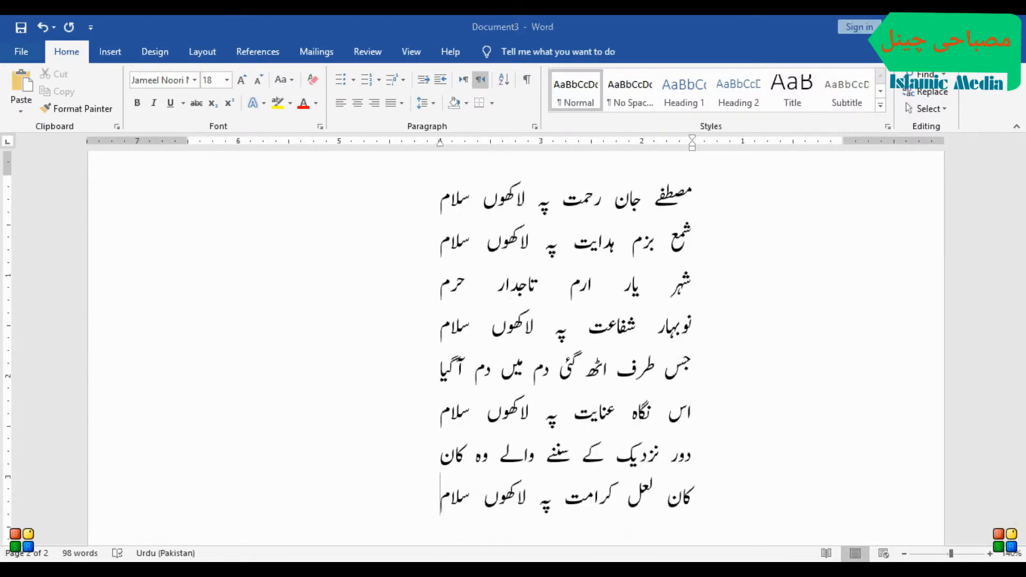
Step: Switch to Document2 to examine how its sample poem staggers the couplets, and return to Document3
mouse_move(647, 534)
left_click(592, 512)
scroll(588, 383, "down", 6)
scroll(589, 383, "up", 4)
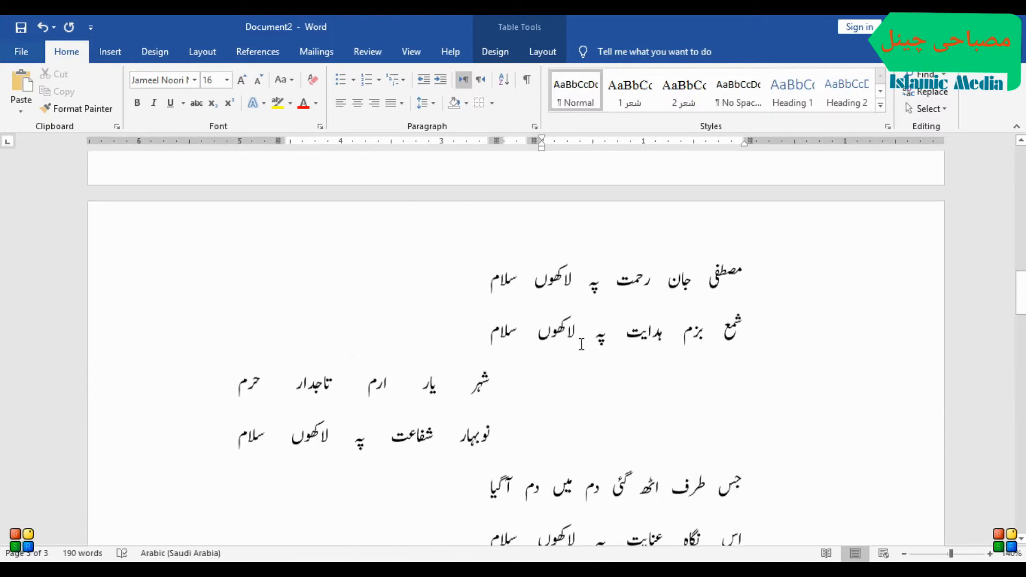
scroll(581, 345, "down", 2)
mouse_move(620, 567)
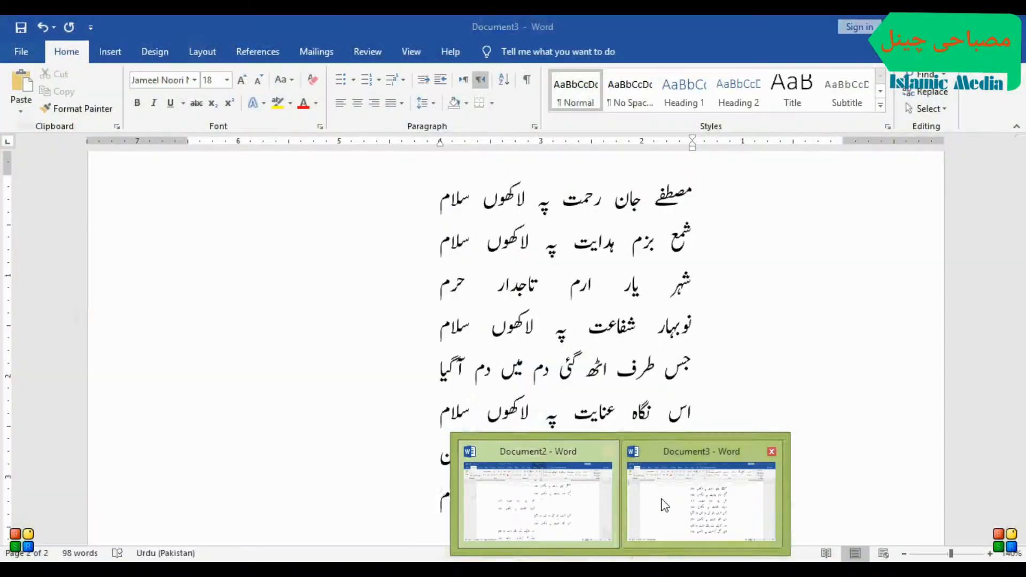
left_click(665, 505)
Step: Shift the first couplet of the second-page poem outward with a 1" before-text indent and a 3" after-text indent
scroll(502, 409, "up", 3)
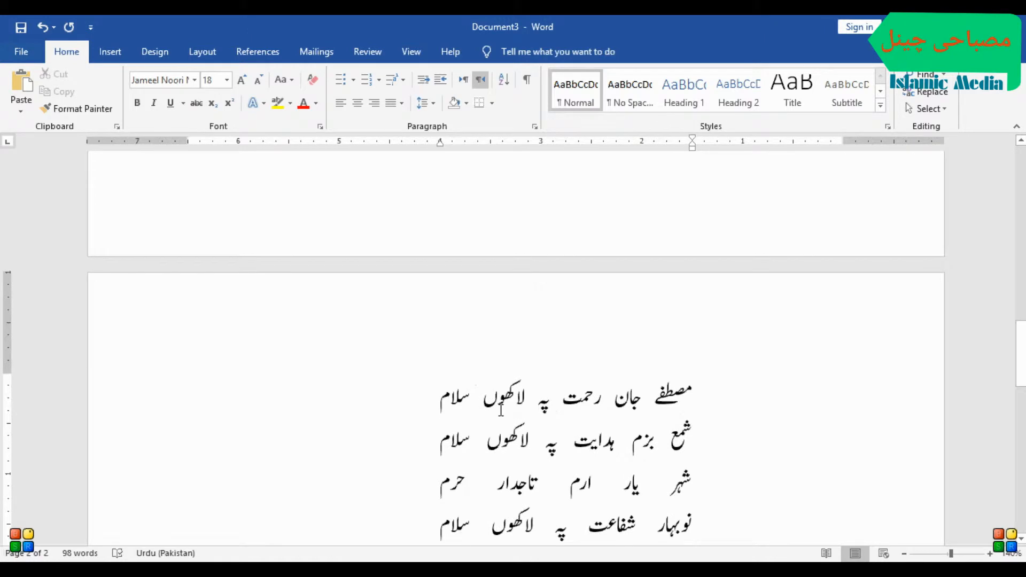
left_click(673, 376, "shift")
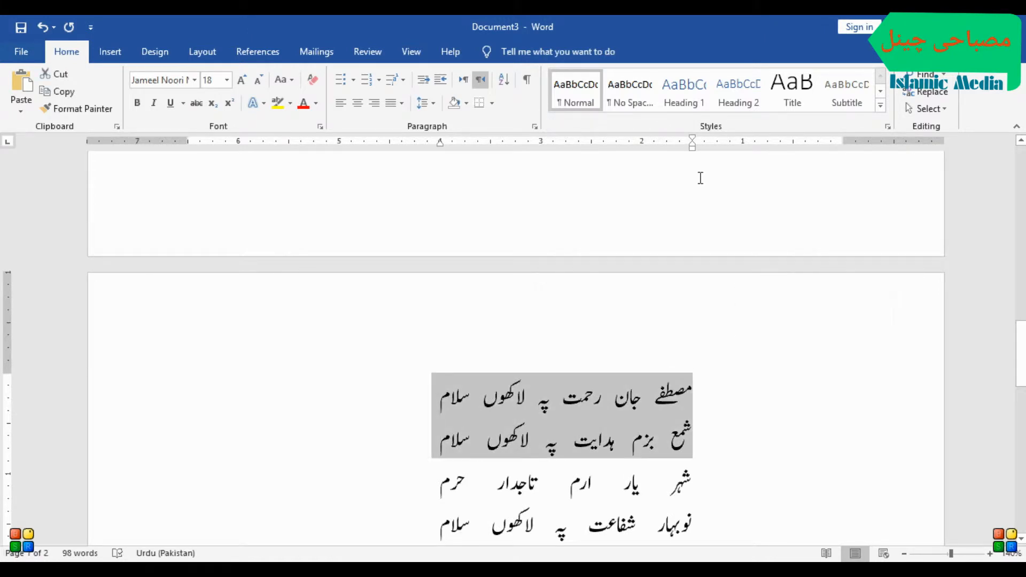
left_click_drag(693, 150, 743, 150)
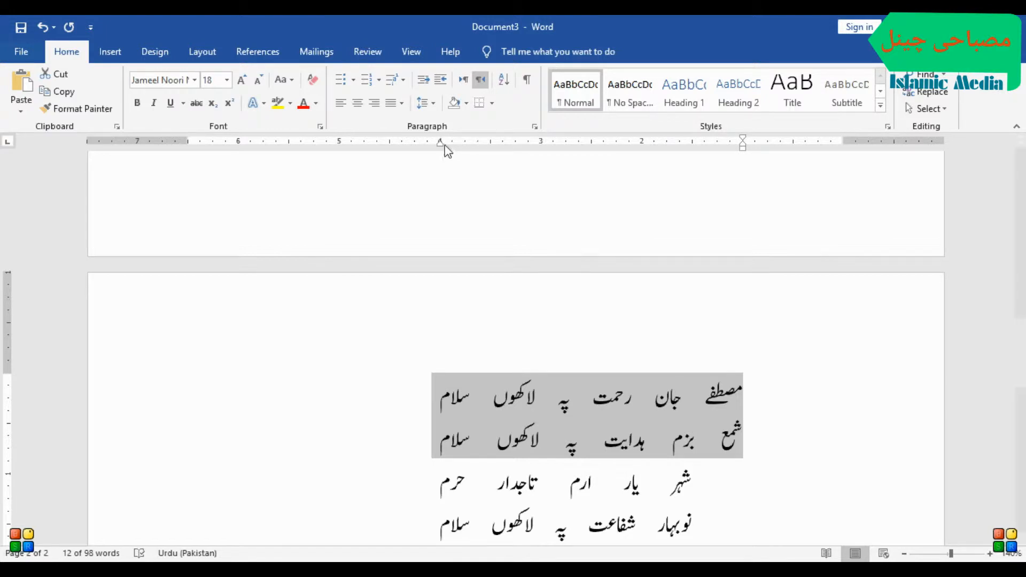
left_click_drag(441, 145, 491, 140)
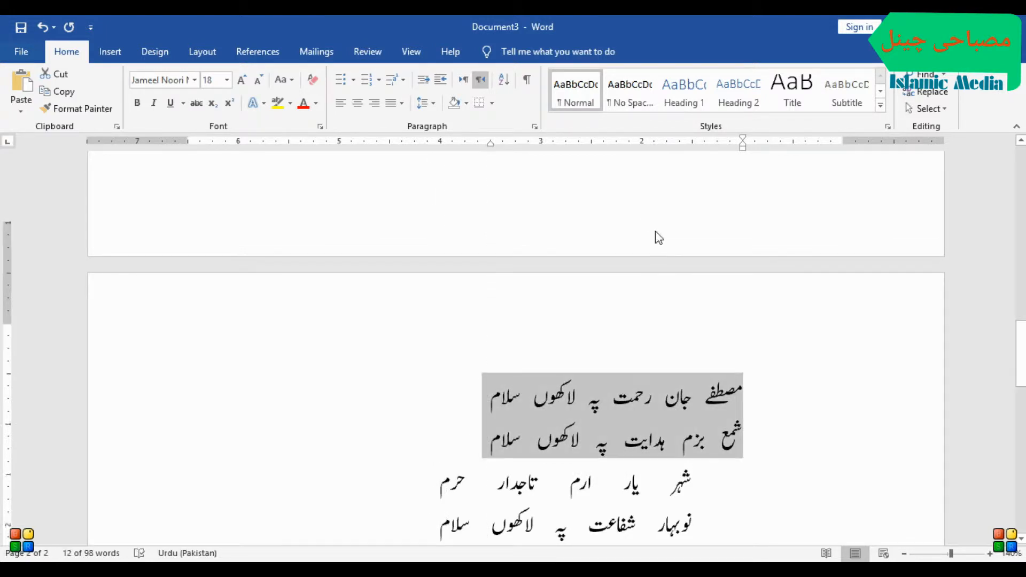
scroll(571, 393, "down", 3)
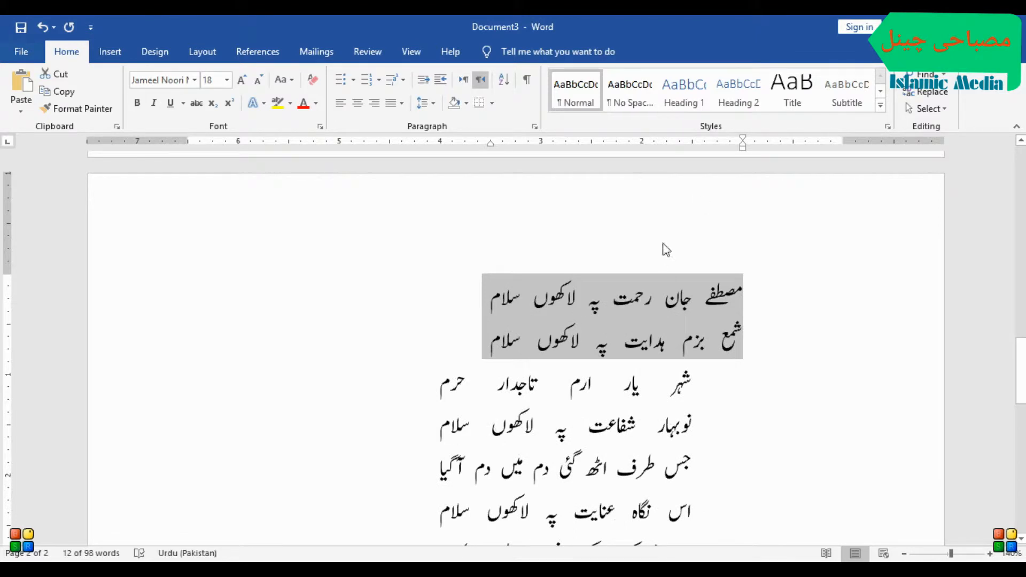
Step: Create a new style from the first couplet's formatting, name it شعر 1, and open its detailed settings
left_click(881, 110)
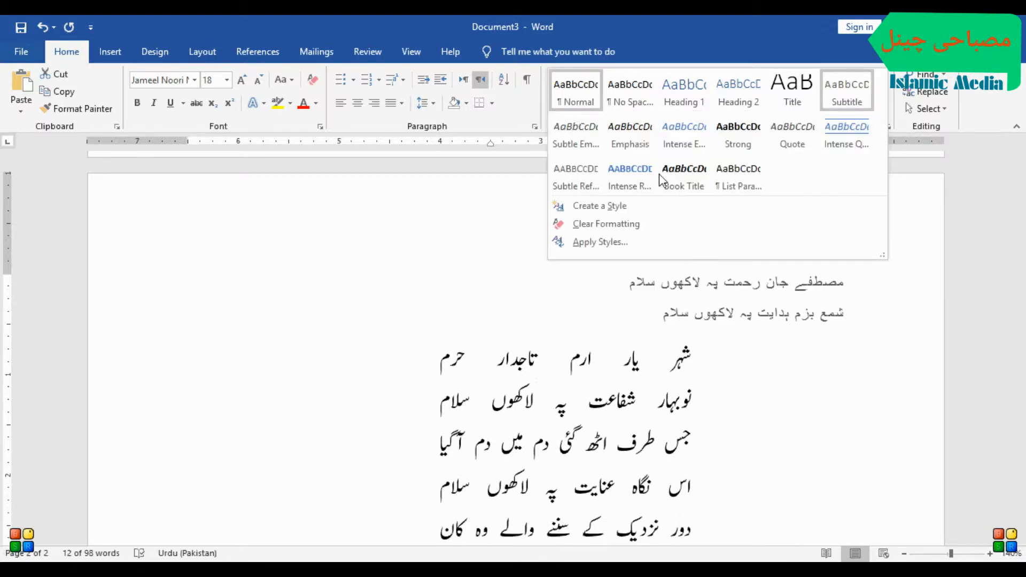
left_click(601, 206)
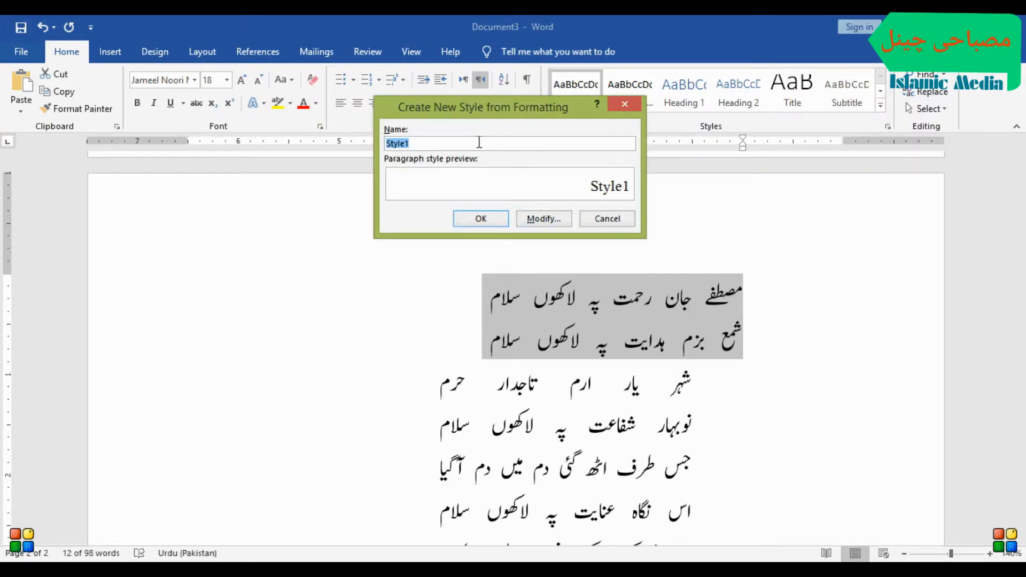
type("x")
key("BackSpace")
key("super+space")
type("شعر")
left_click(540, 219)
Step: Remove the existing Alt+1 shortcut from the شعر 1 style, assign Alt+1 anew, and save the style
left_click(420, 486)
left_click(428, 451)
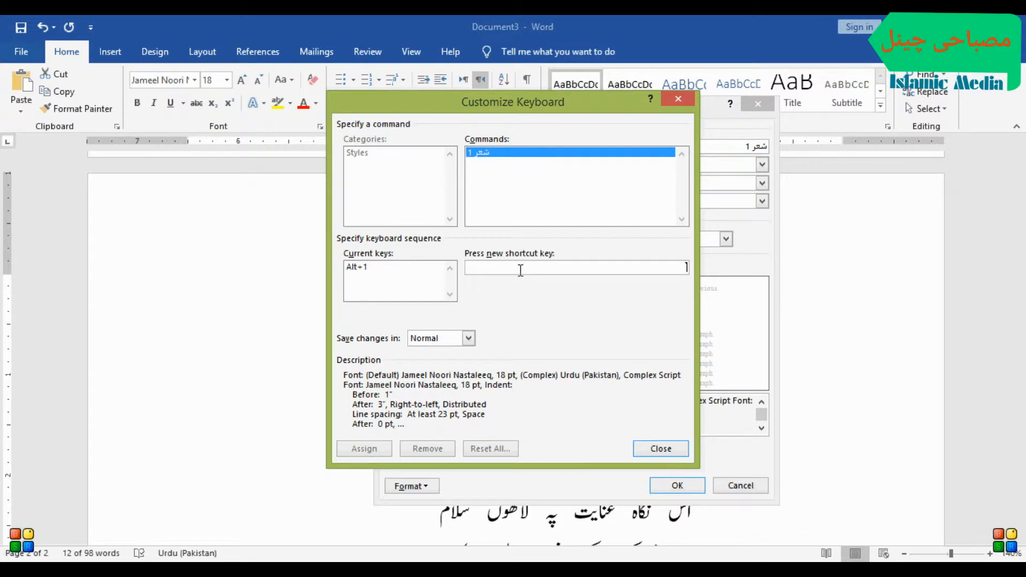
left_click(356, 267)
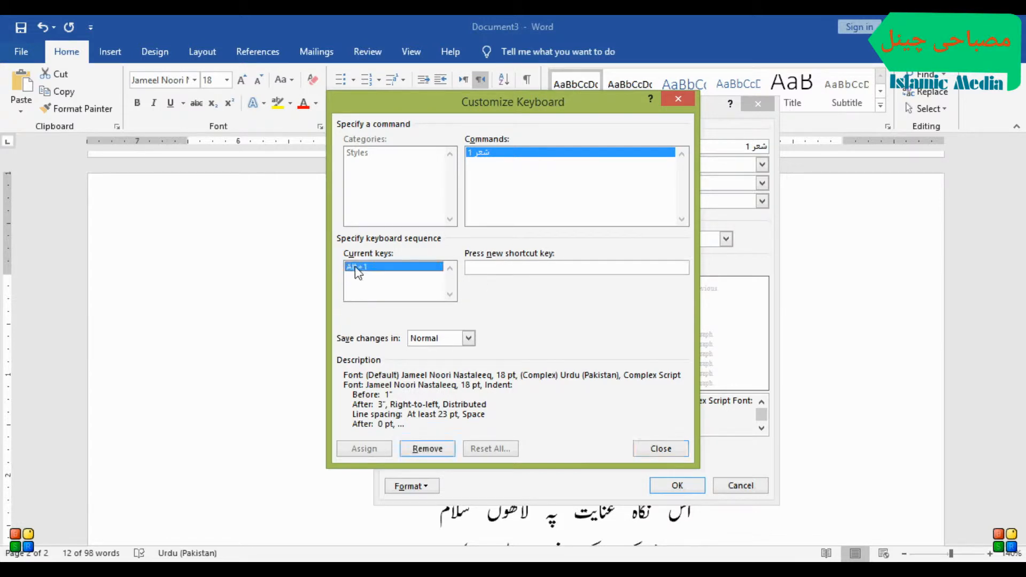
left_click(427, 448)
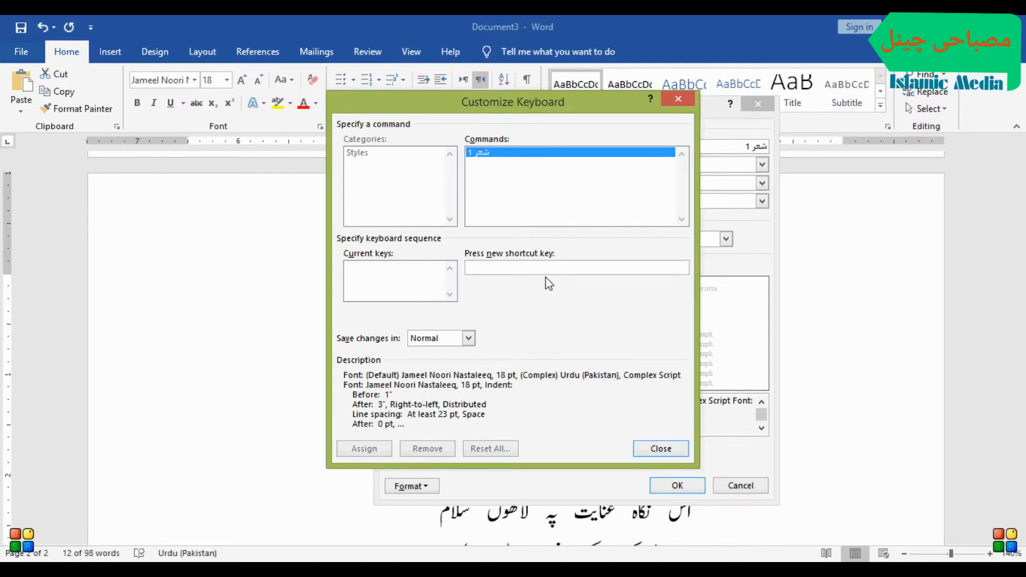
key("alt+1")
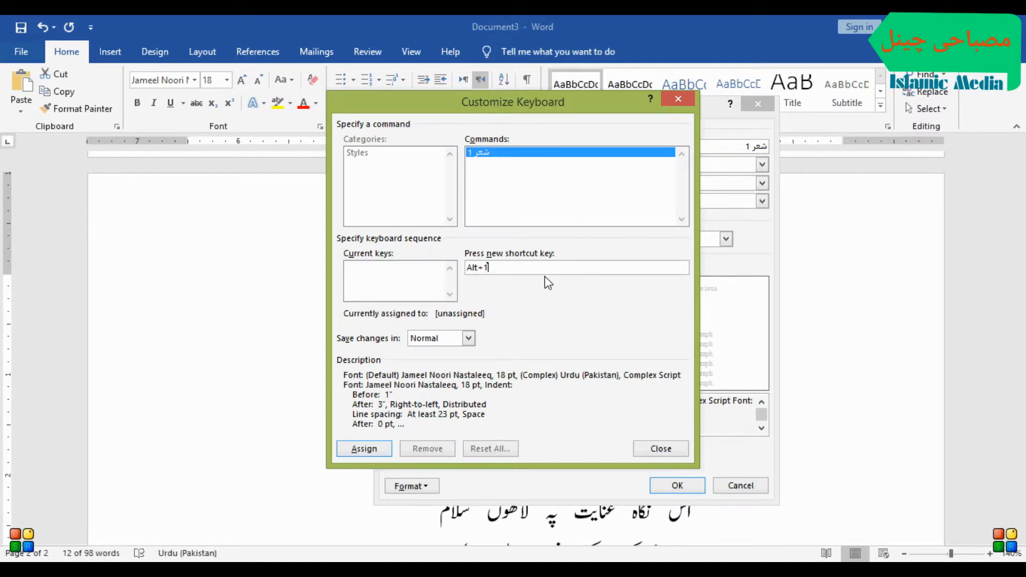
left_click(363, 451)
left_click(678, 450)
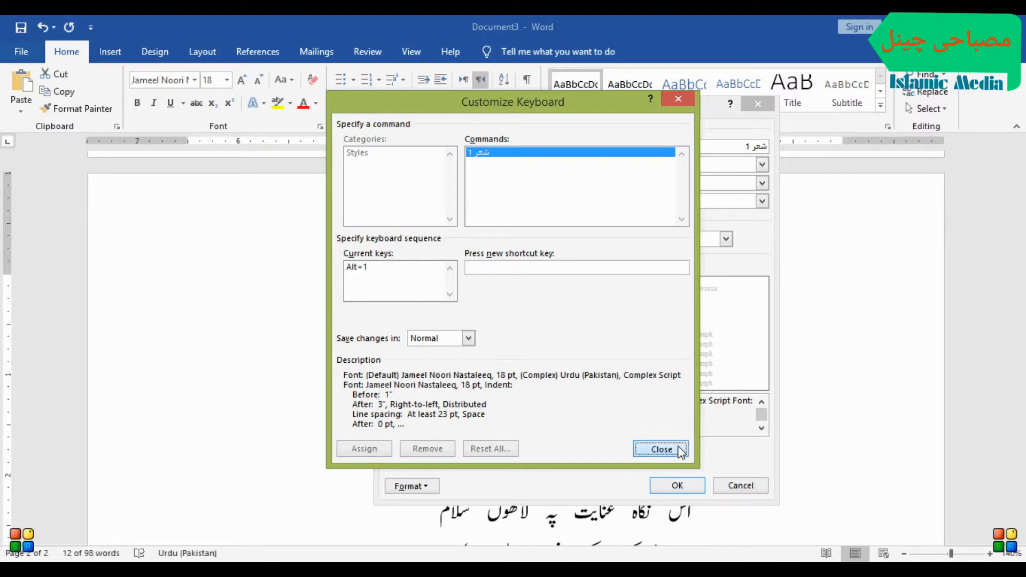
left_click(678, 485)
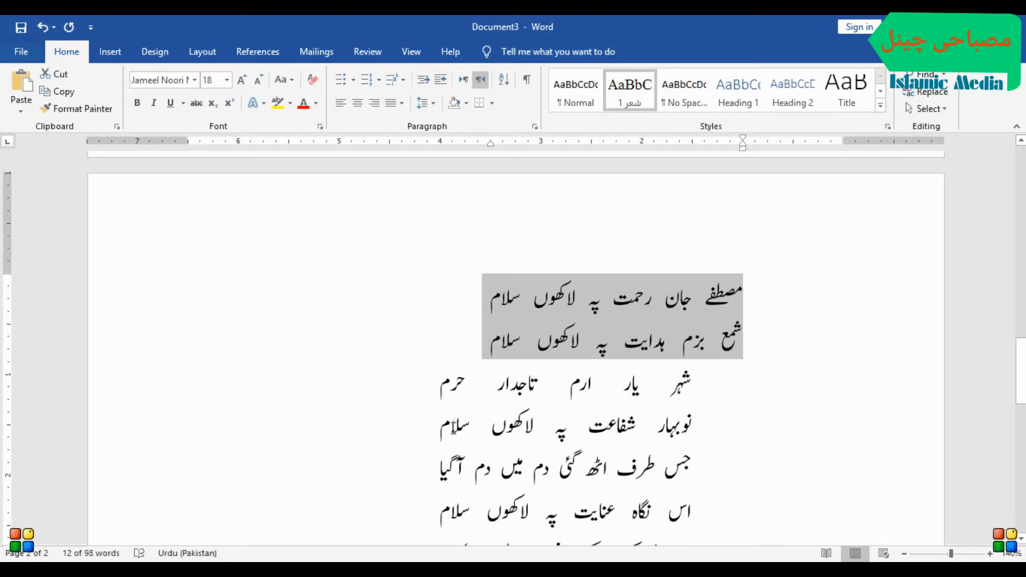
Step: Stagger the second couplet to the opposite side with a 3.5" before-text indent and a 0.5" after-text indent
left_click_drag(442, 425, 693, 374)
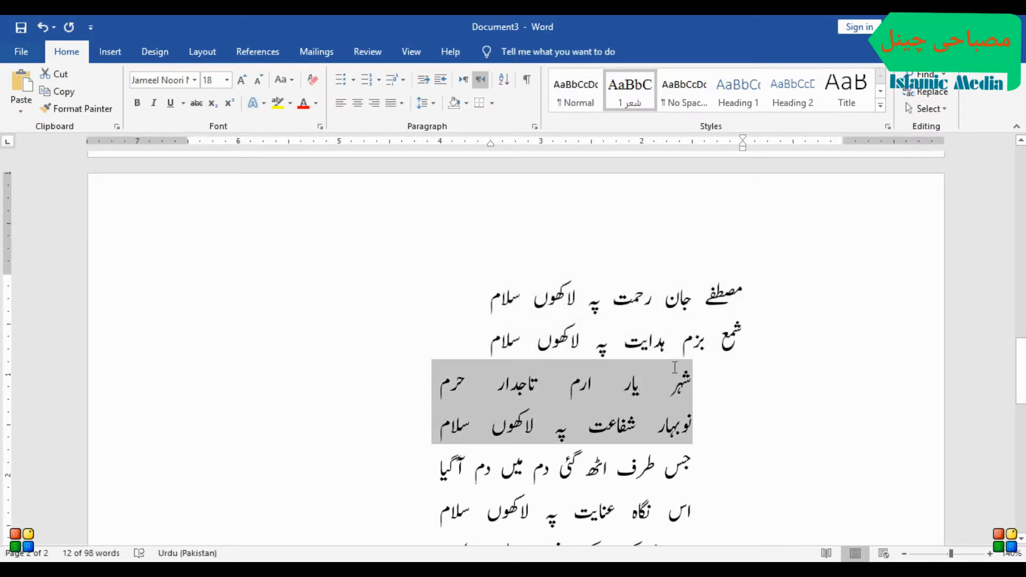
mouse_move(439, 143)
left_mouse_down()
mouse_move(314, 161)
mouse_move(222, 153)
mouse_move(249, 143)
mouse_move(238, 145)
left_mouse_up()
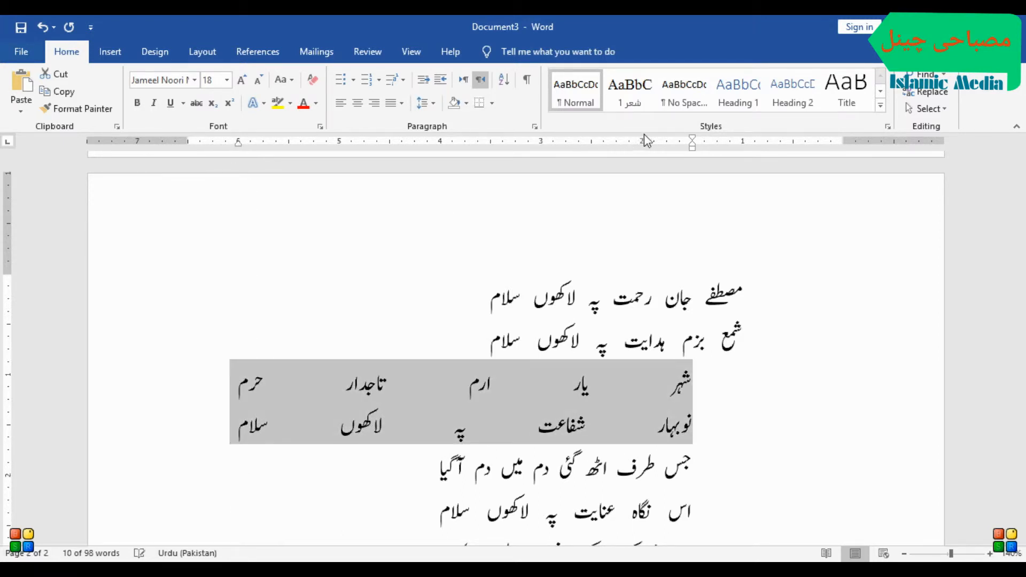
left_click_drag(692, 152, 492, 145)
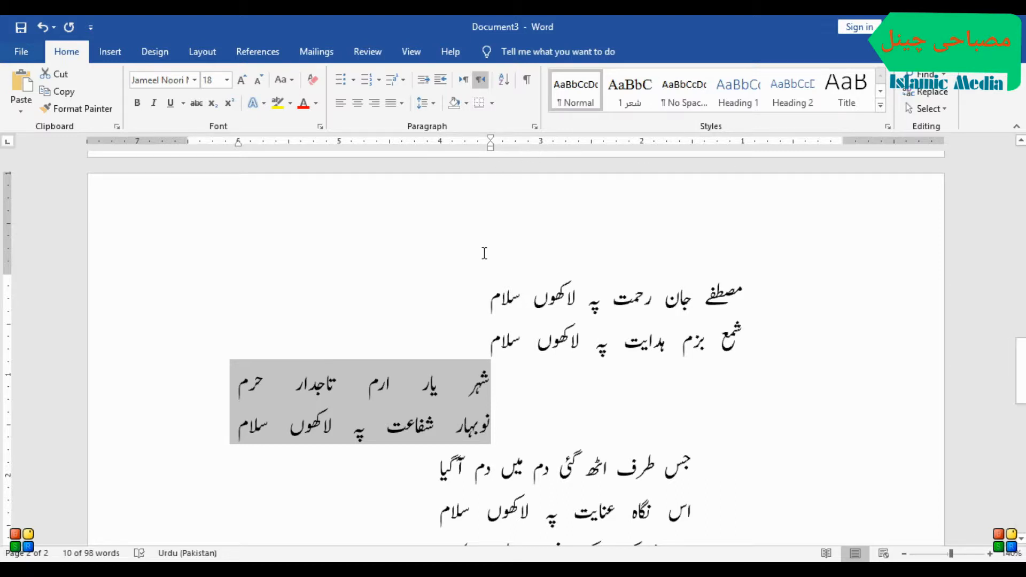
Step: Create a new style from the second couplet's formatting, name it شعر2, and open its detailed settings
left_click(881, 106)
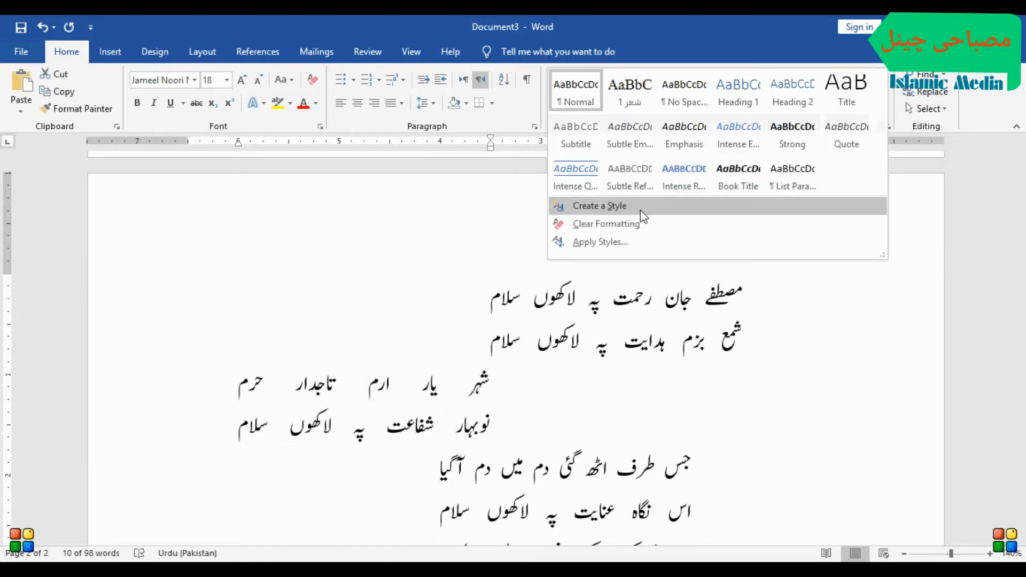
left_click(640, 209)
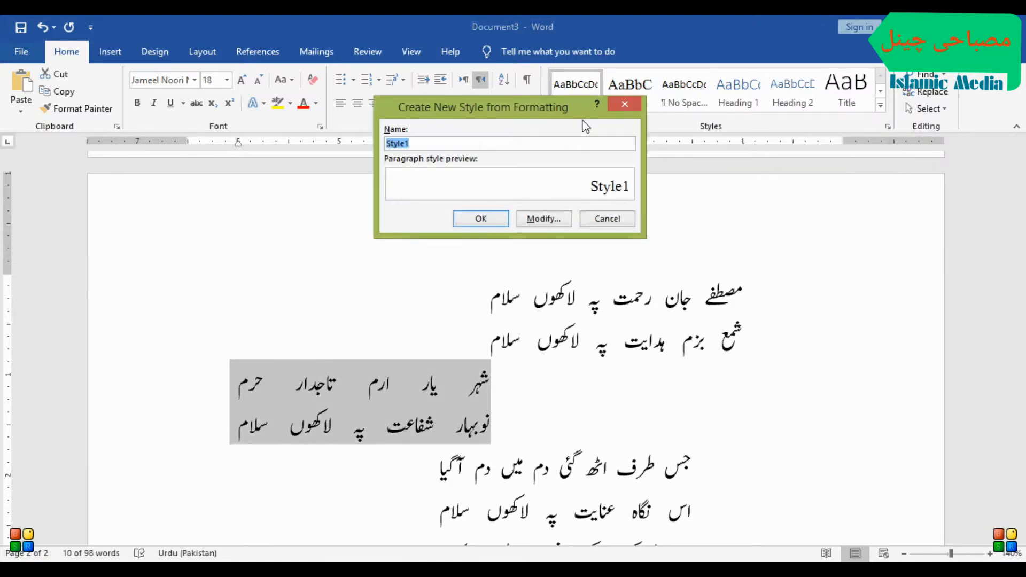
key("BackSpace")
type("شعر2")
left_click(550, 221)
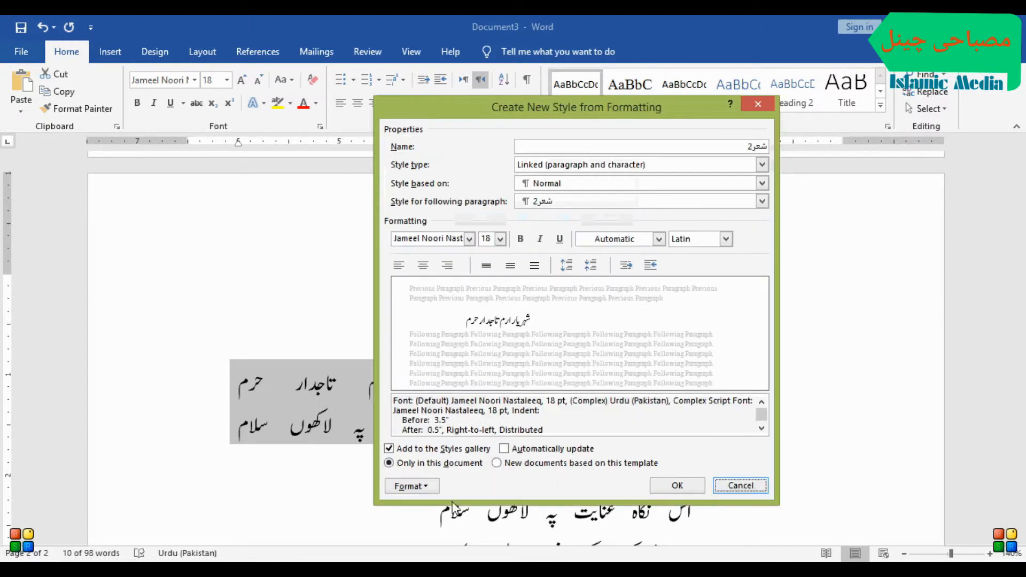
Step: Assign the keyboard shortcut Alt+2 to the شعر2 style
left_click(412, 487)
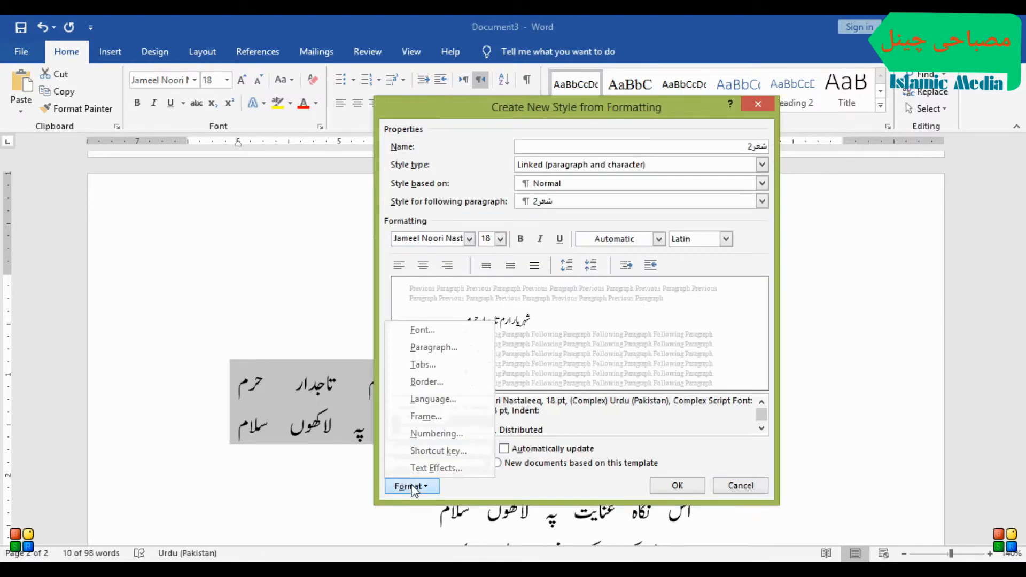
left_click(433, 451)
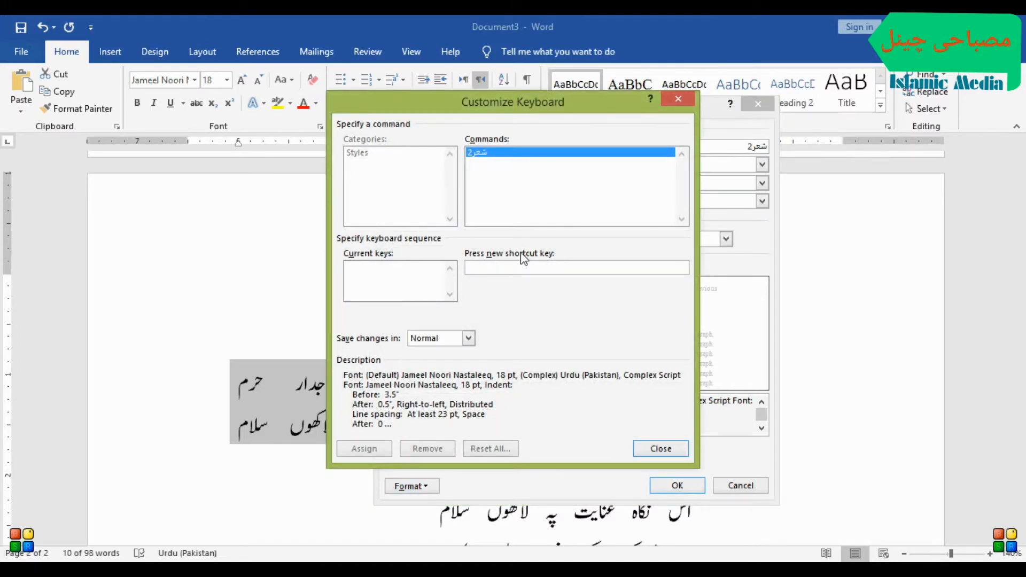
key("alt+2")
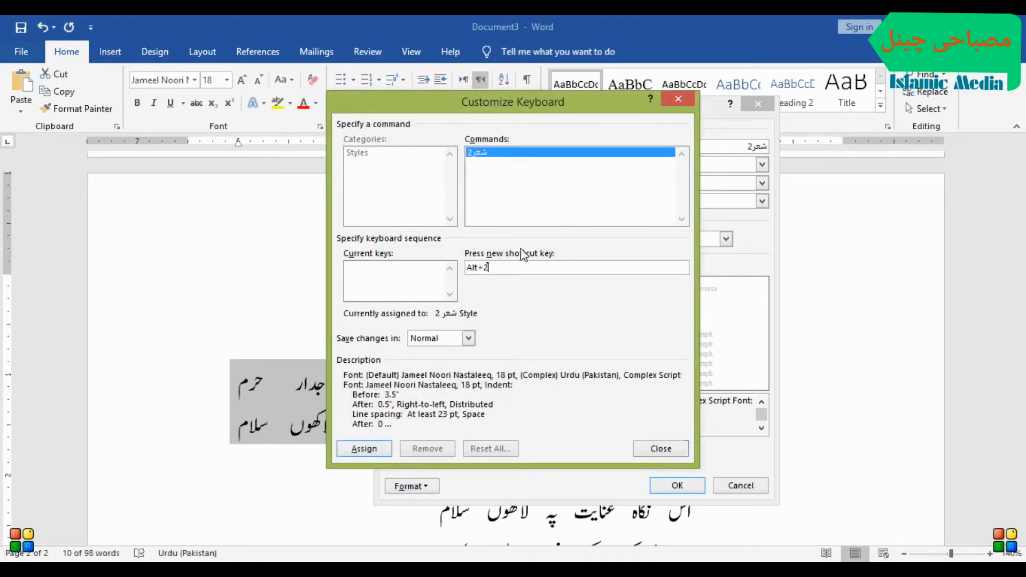
left_click(376, 449)
left_click(651, 450)
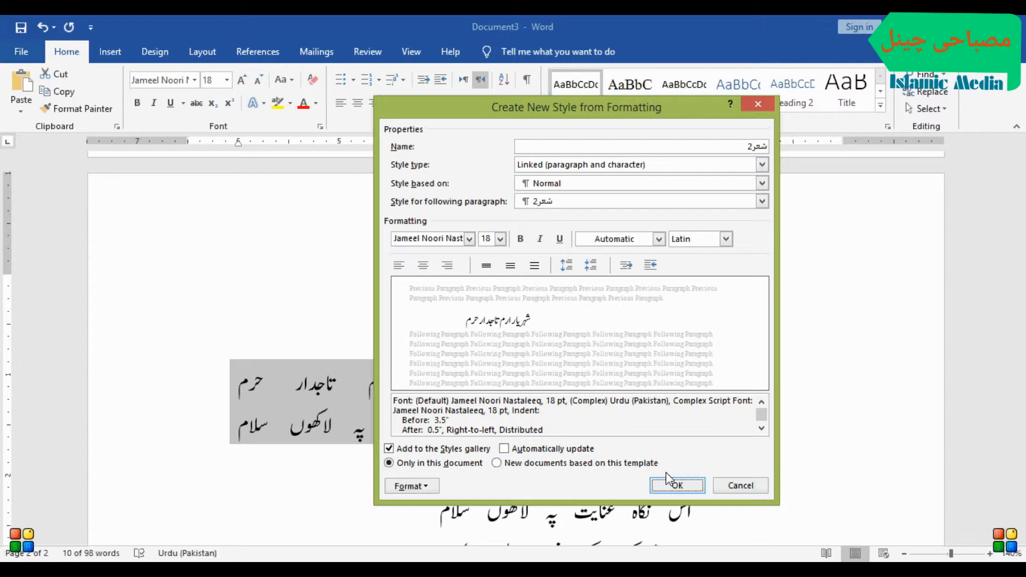
Step: Save the new شعر2 style and apply the شعر 1 style to both lines of the third couplet
left_click(668, 482)
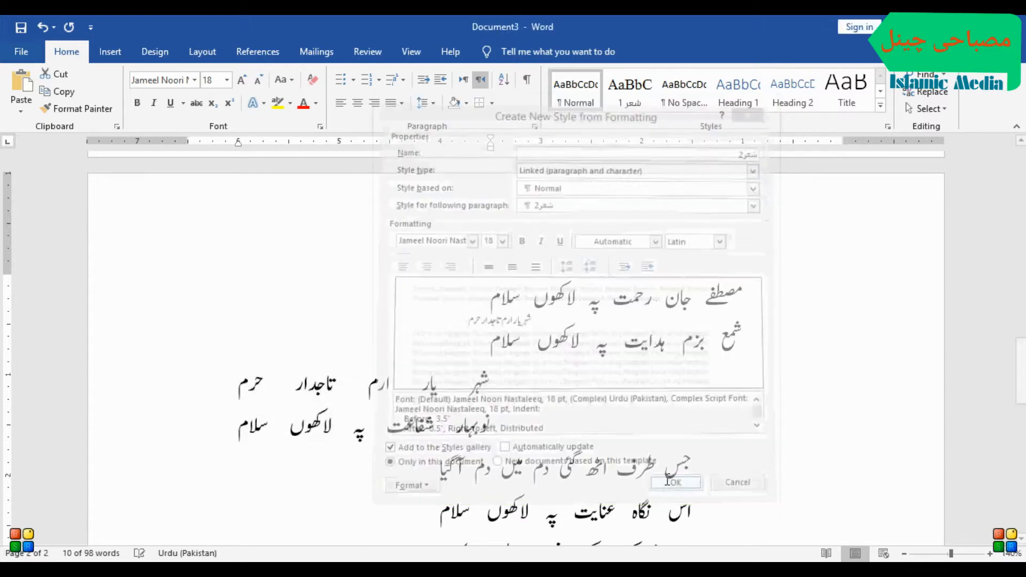
scroll(659, 374, "down", 3)
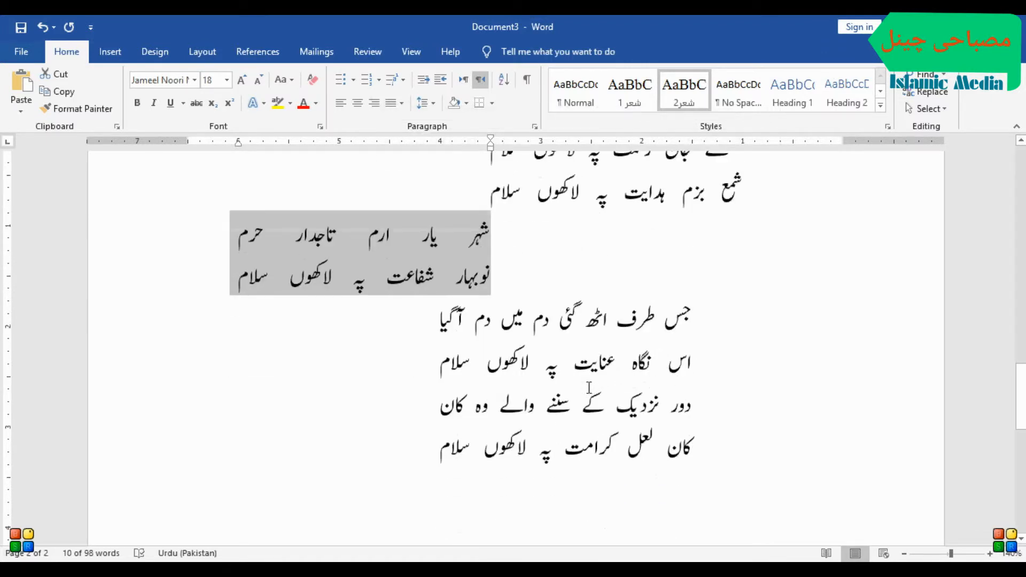
scroll(589, 388, "up", 2)
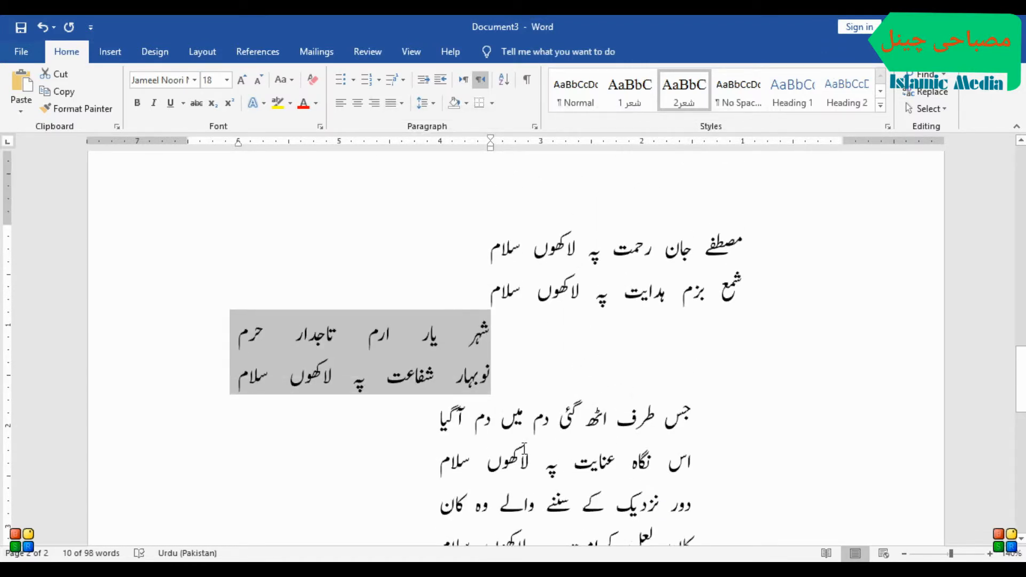
left_click_drag(435, 463, 690, 422)
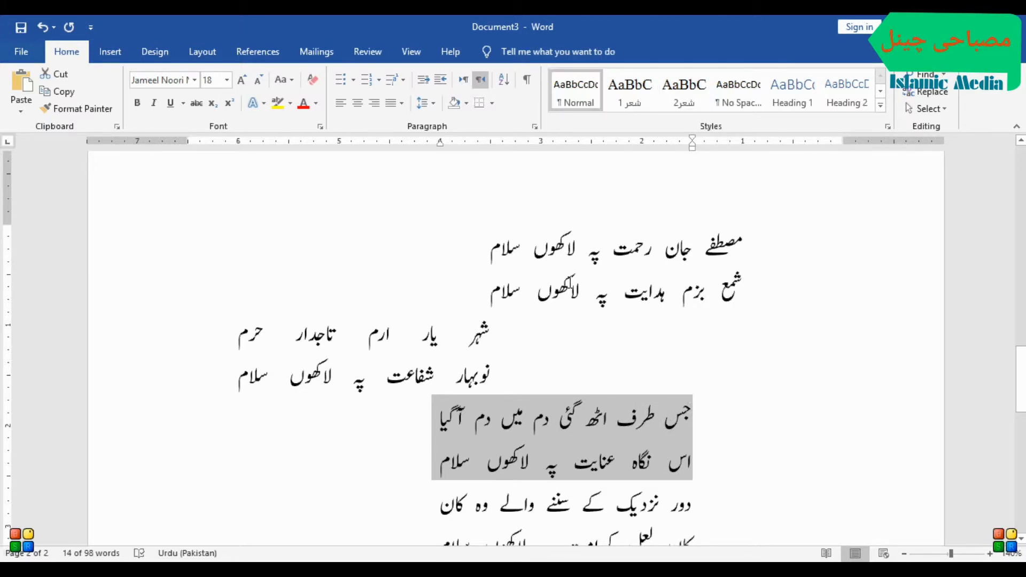
left_click(629, 90)
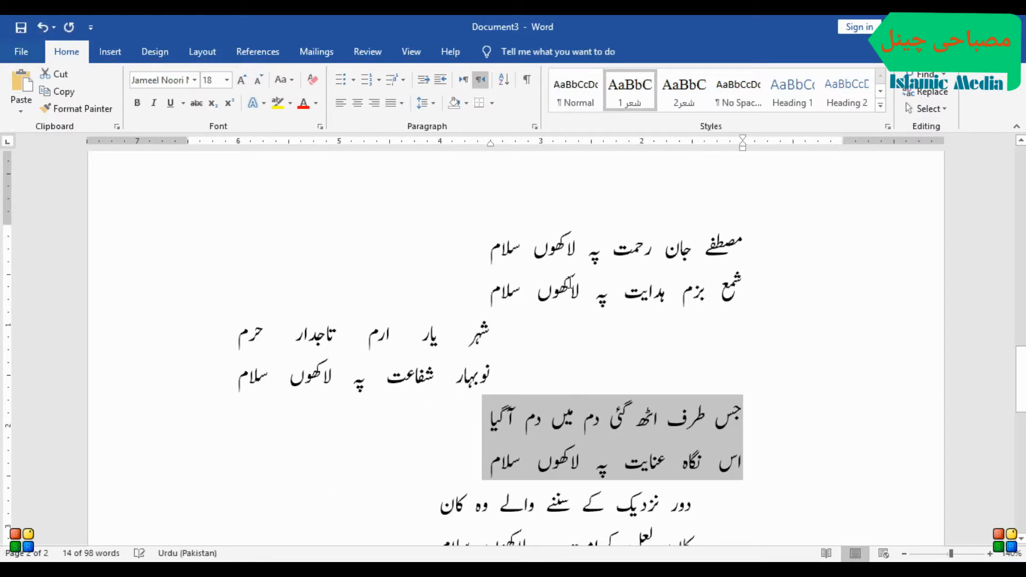
Step: Apply the شعر2 style to both lines of the fourth couplet using its assigned shortcut
scroll(513, 356, "down", 3)
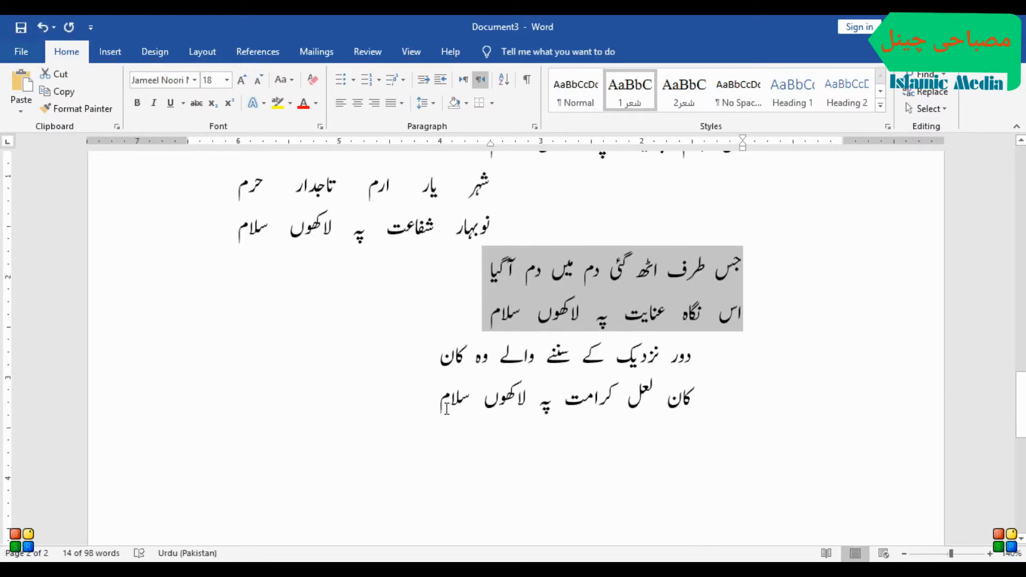
left_click_drag(442, 404, 694, 354)
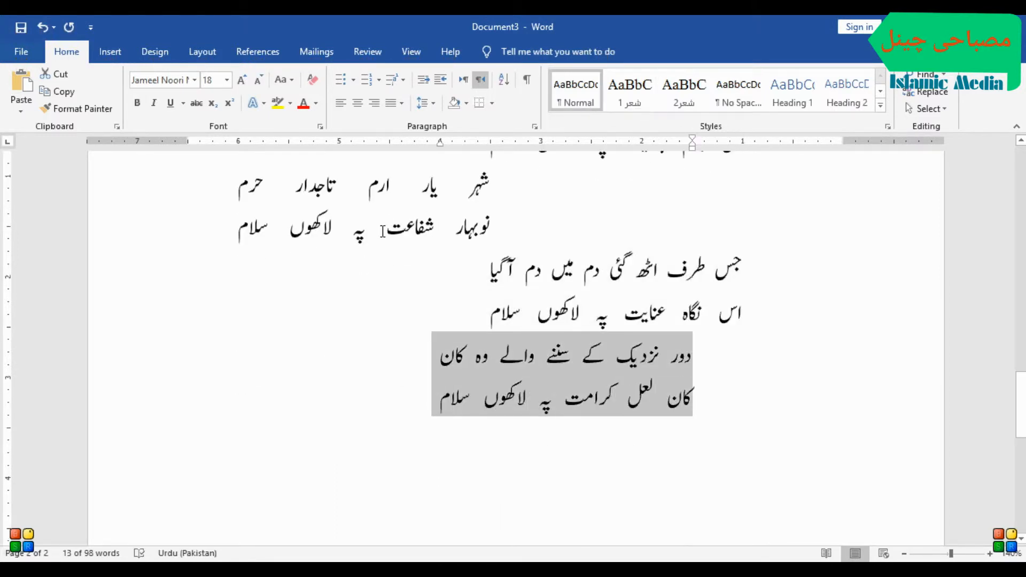
scroll(389, 241, "up", 2)
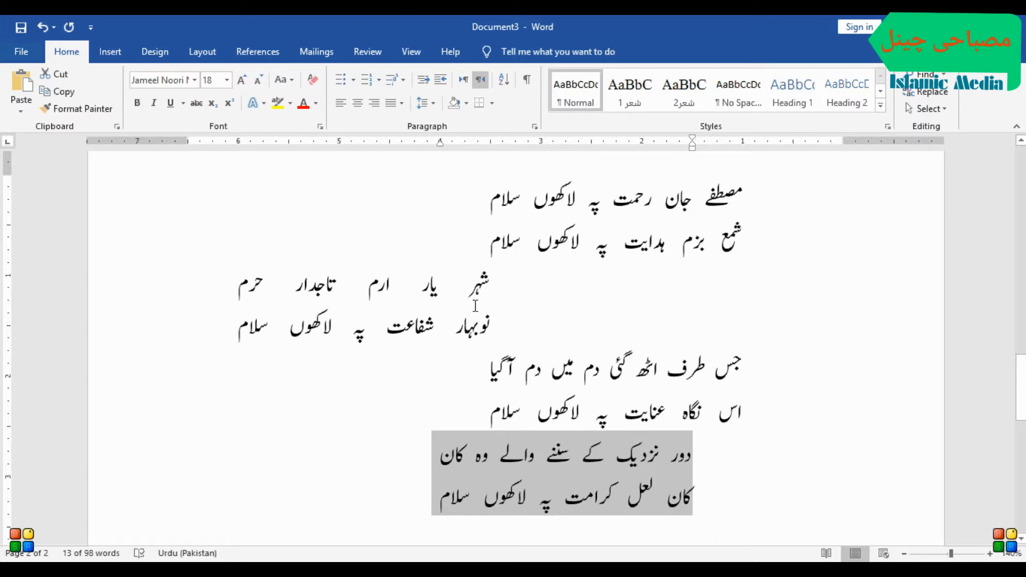
key("alt+2")
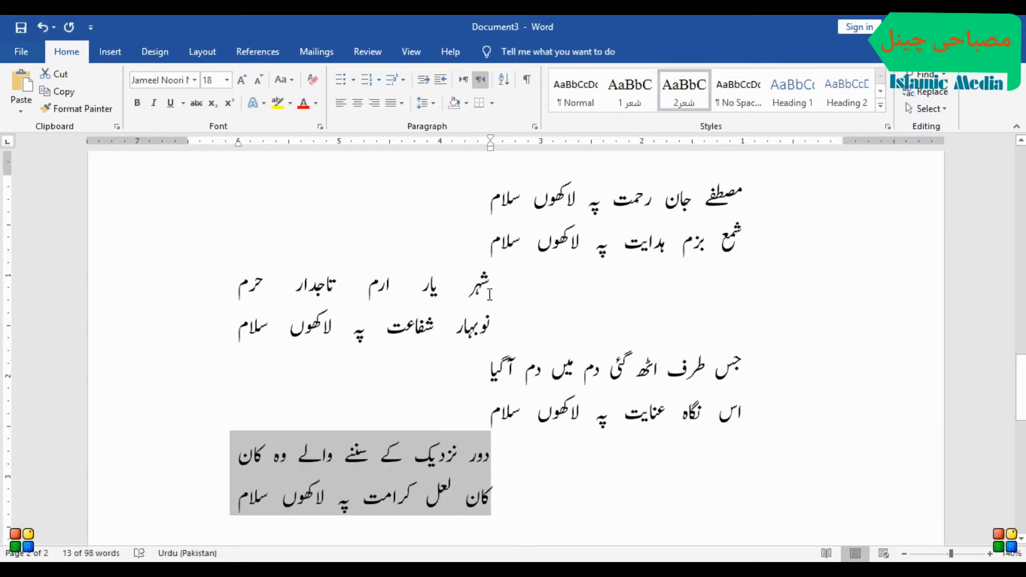
scroll(506, 291, "up", 4)
scroll(506, 292, "down", 3)
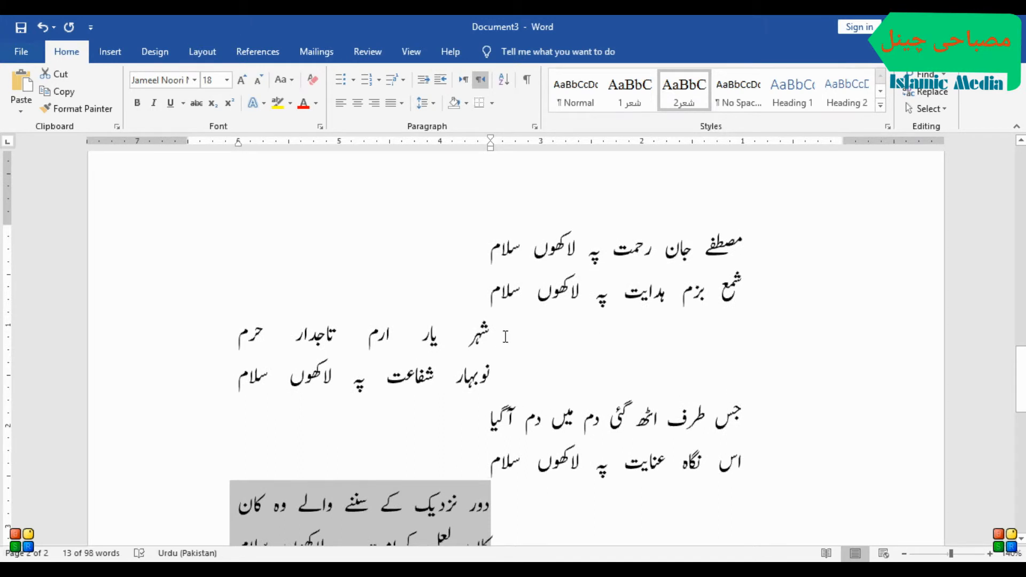
scroll(520, 361, "down", 3)
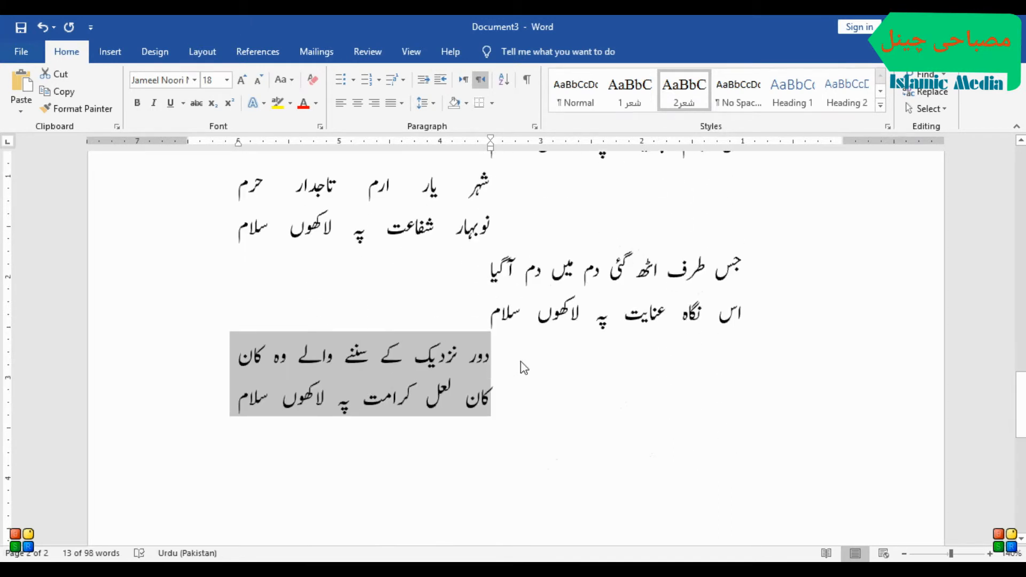
scroll(521, 361, "down", 2)
scroll(521, 363, "down", 4)
scroll(521, 362, "up", 5)
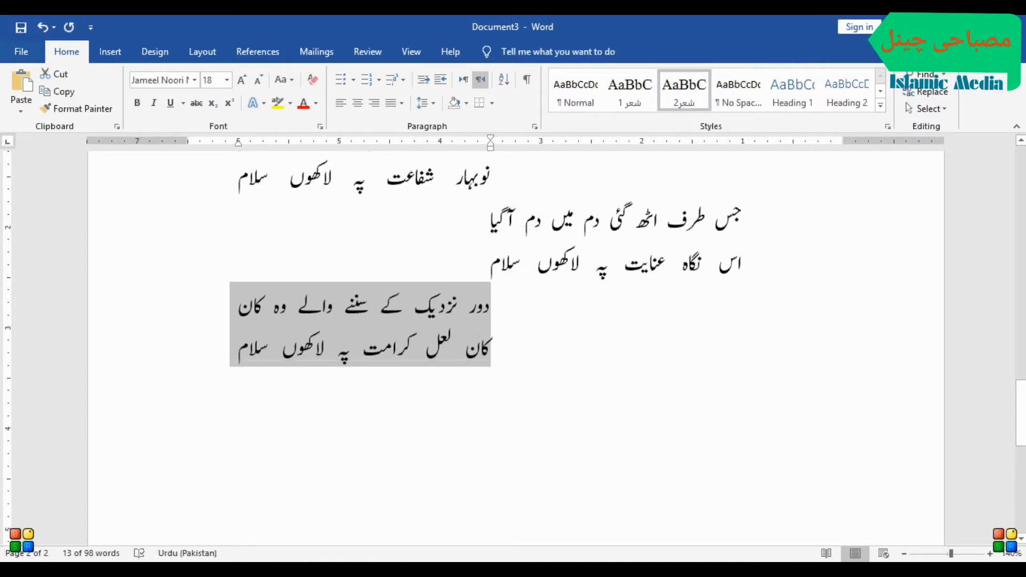
Step: Switch to Document2 and examine how the sample poem is laid out in a table on its last page
left_click(621, 569)
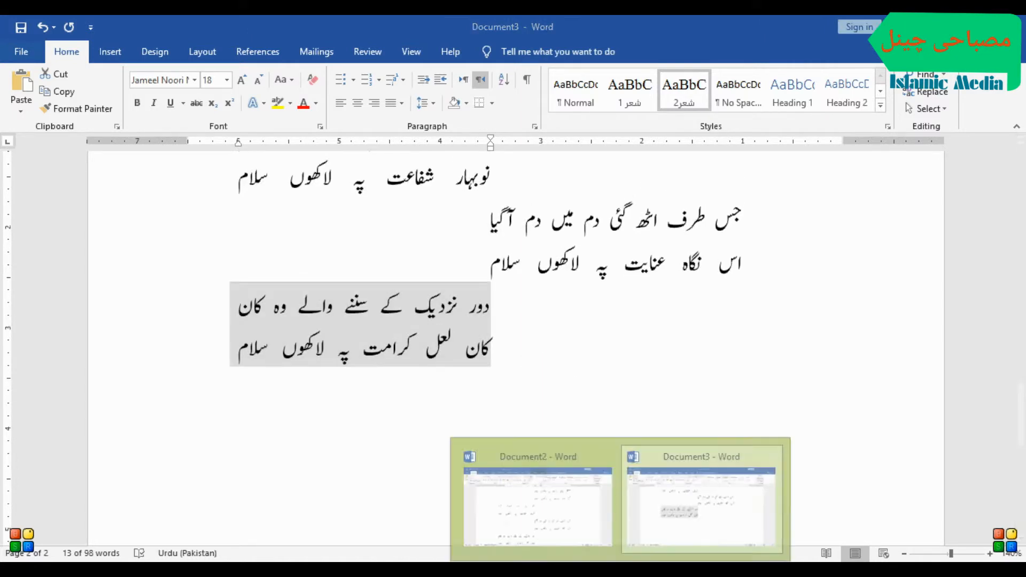
left_click(722, 492)
scroll(691, 470, "down", 3)
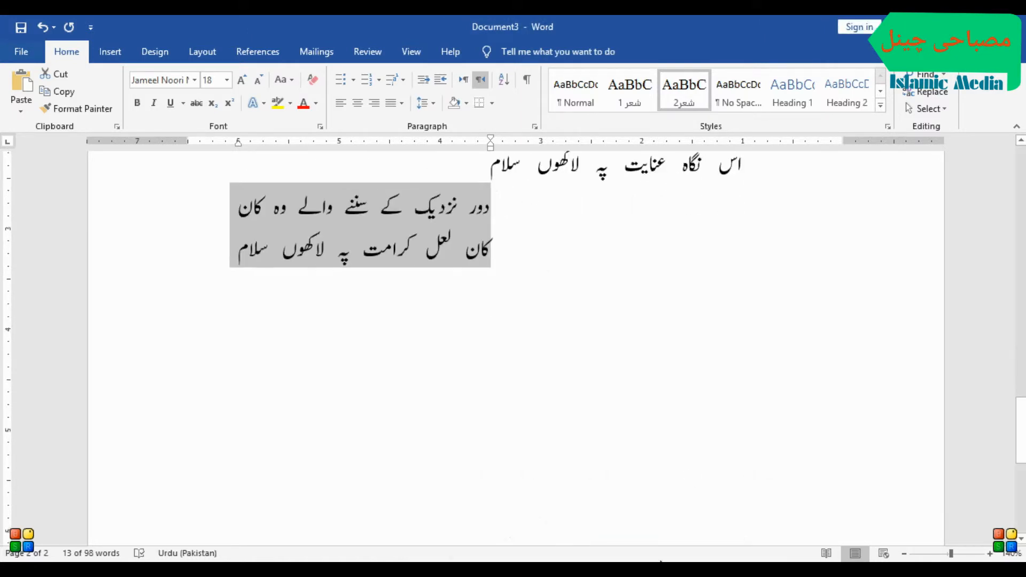
mouse_move(620, 569)
left_click(532, 497)
scroll(511, 485, "down", 15)
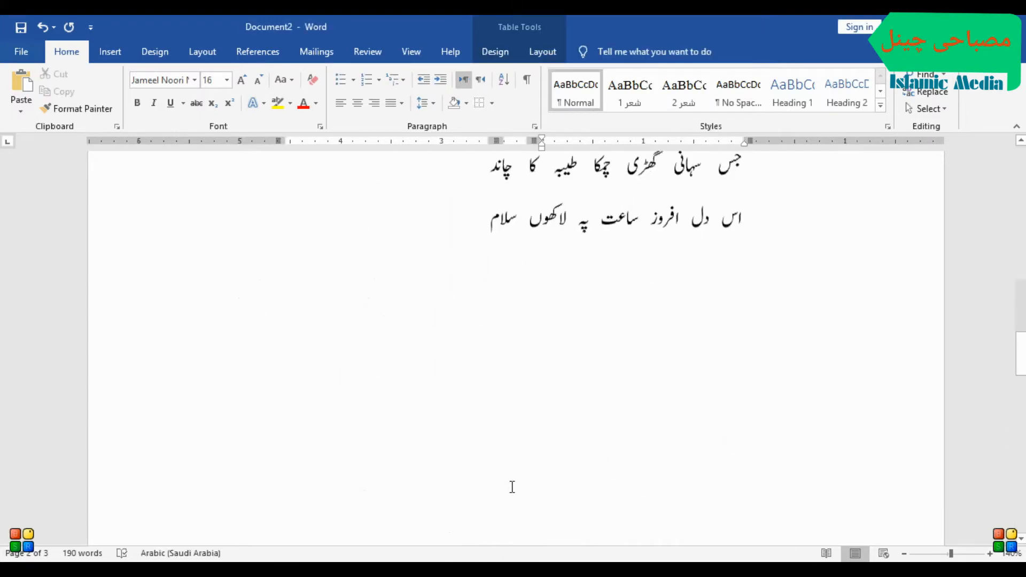
scroll(512, 487, "down", 10)
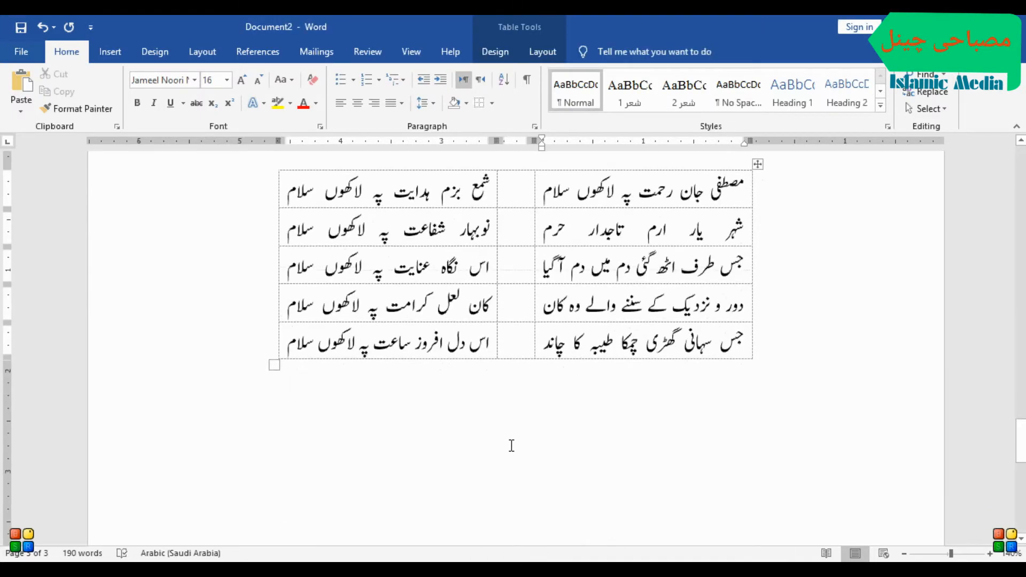
scroll(534, 481, "up", 4)
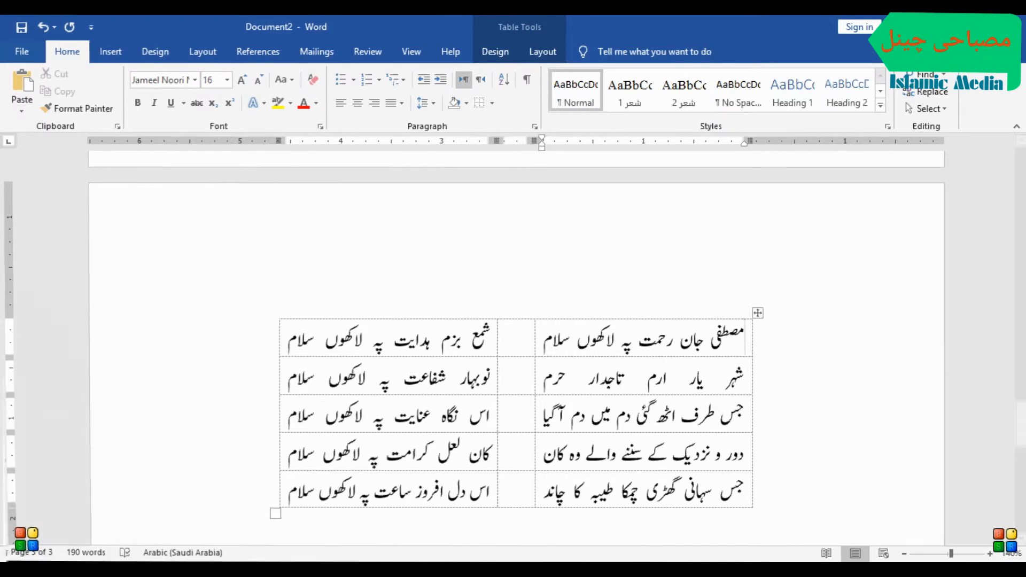
Step: Leave the sample and insert a table with three columns and one row in a new blank document
mouse_move(620, 530)
left_click(706, 492)
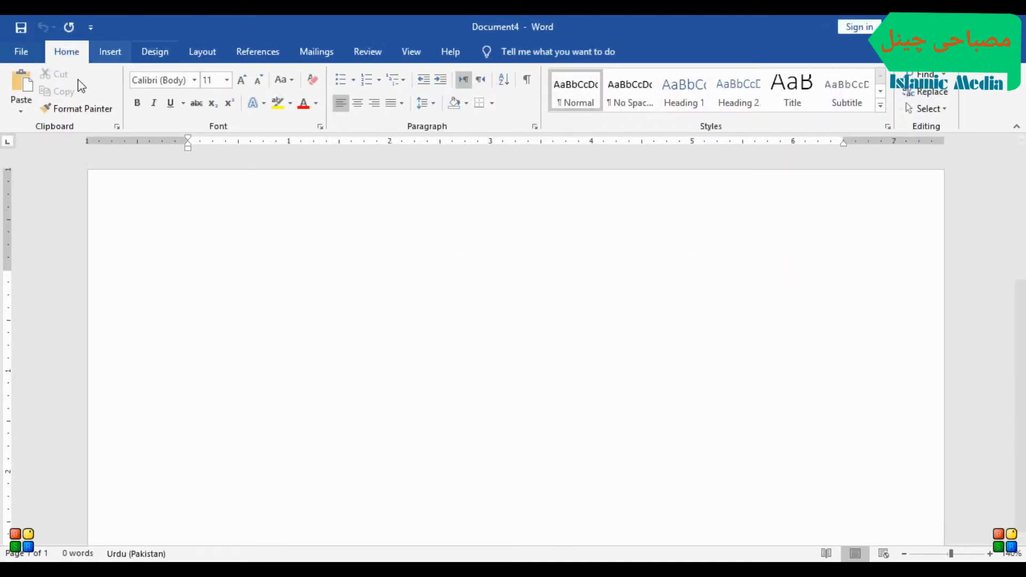
left_click(110, 51)
left_click(121, 110)
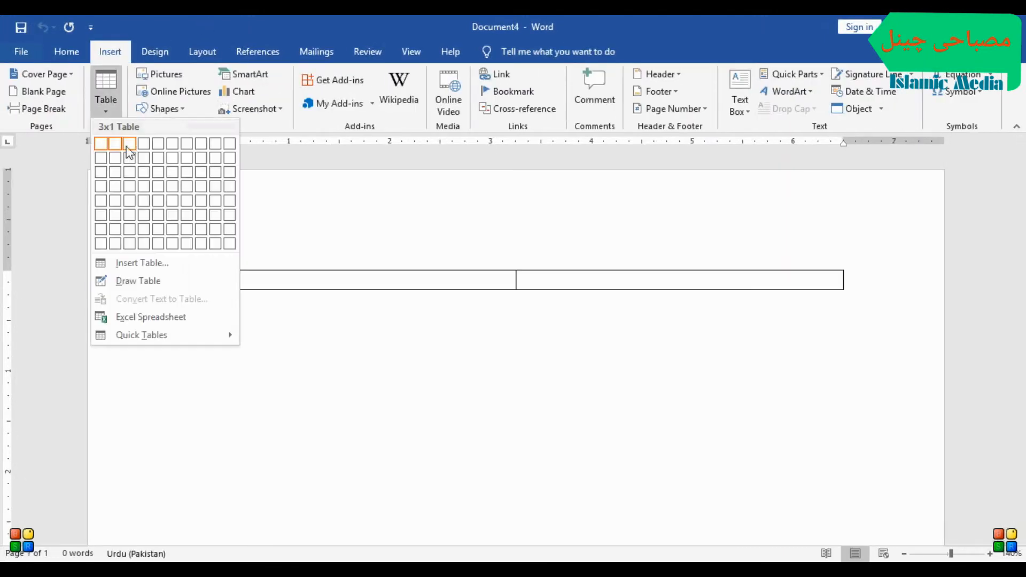
left_click(130, 142)
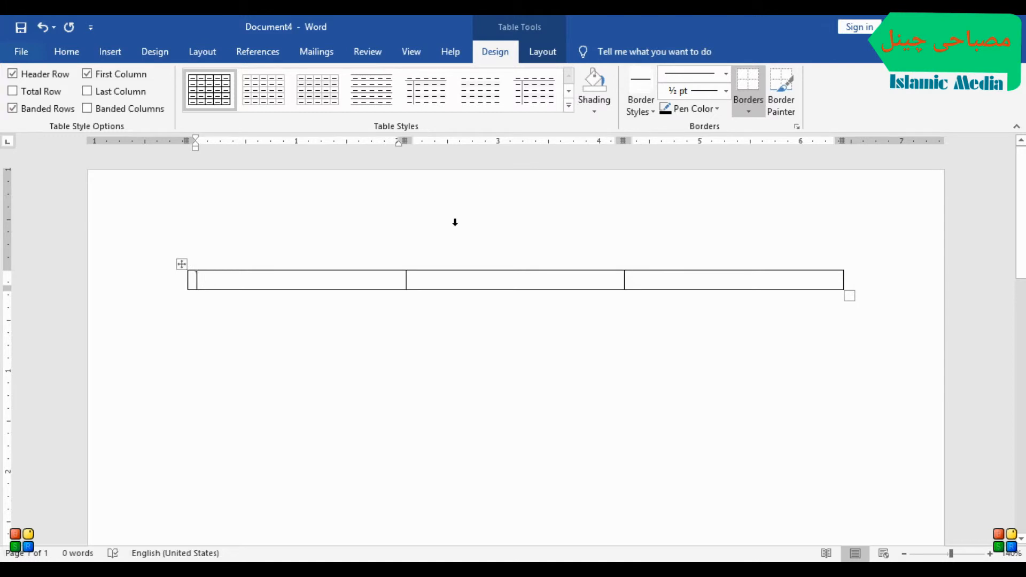
Step: Set the table direction to right-to-left and make the first cell's text run right-to-left
left_click(538, 55)
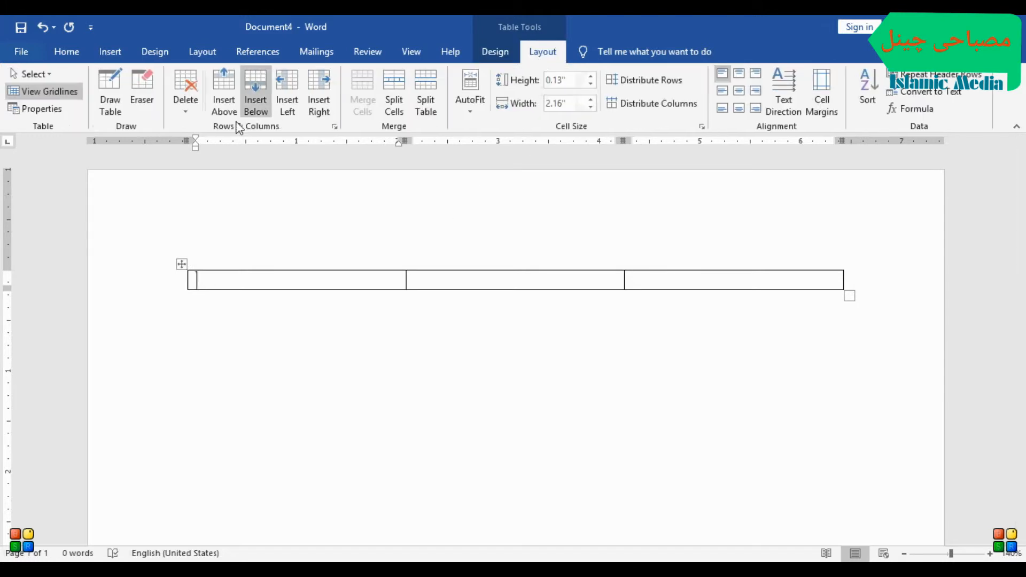
left_click(41, 109)
left_click(379, 376)
left_click(574, 430)
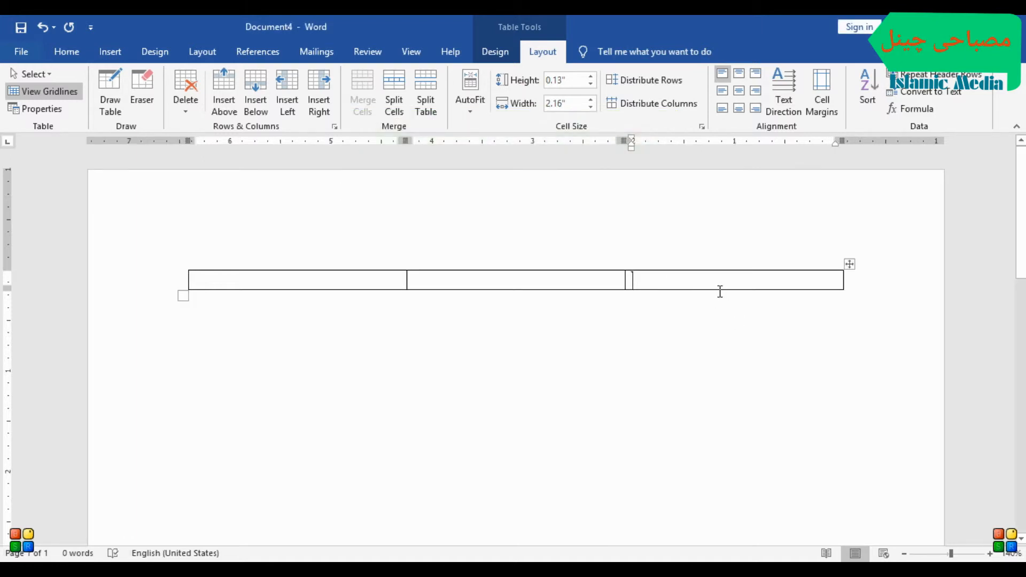
left_click(67, 52)
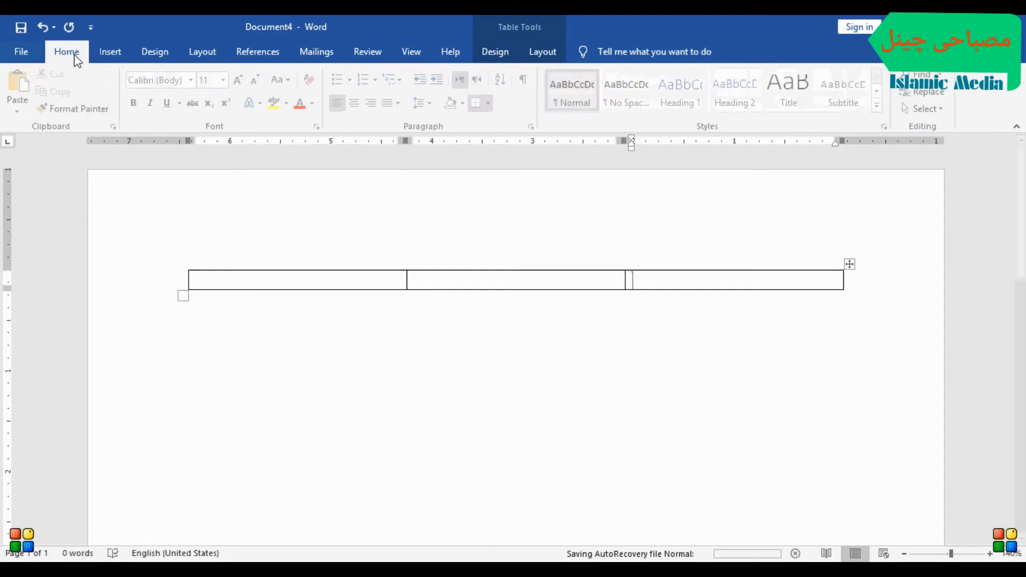
left_click(481, 80)
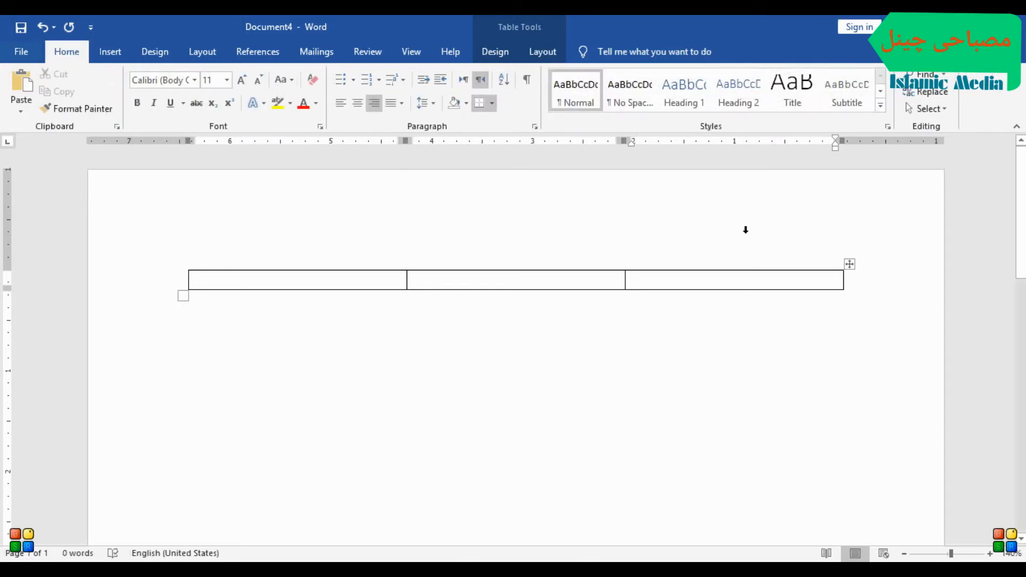
Step: Switch to the Urdu keyboard and enter "مصطفی جان رحمت پہ لاکھوں سلام" in the table's first cell
key("alt+shift")
type("مس")
key("BackSpace")
type("ص")
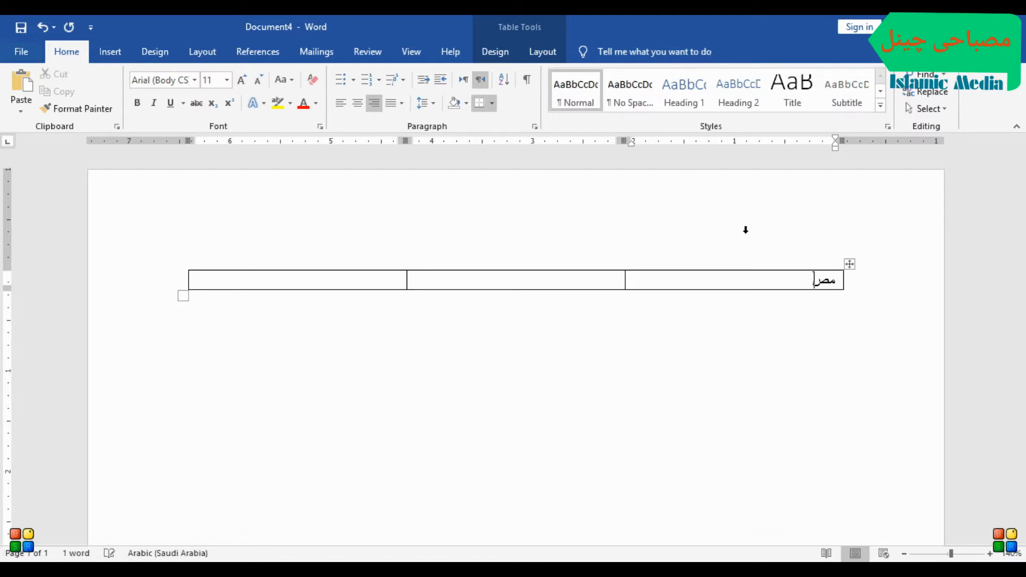
type("طفی جان رح")
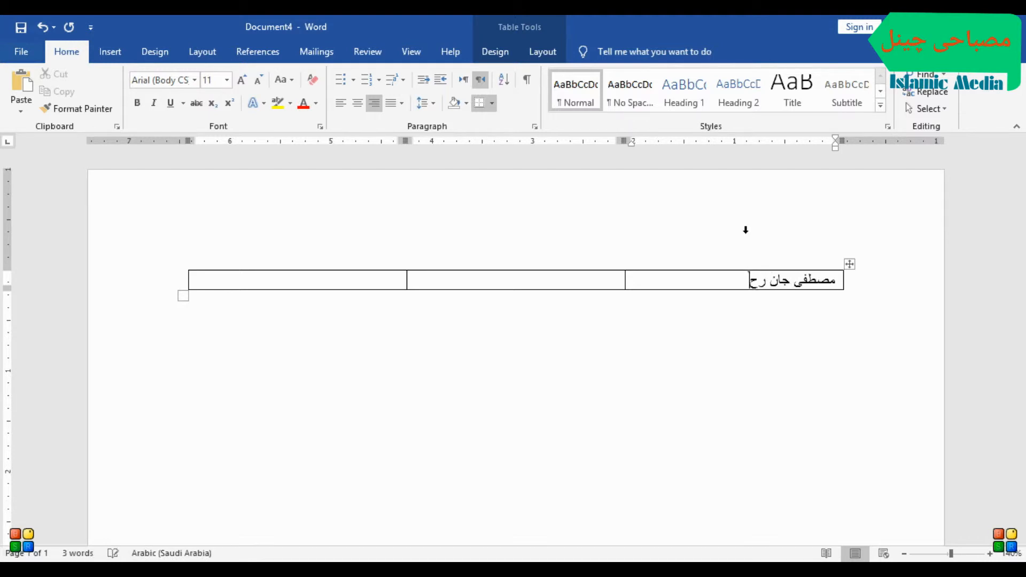
type("مت په لاکهوں سلام")
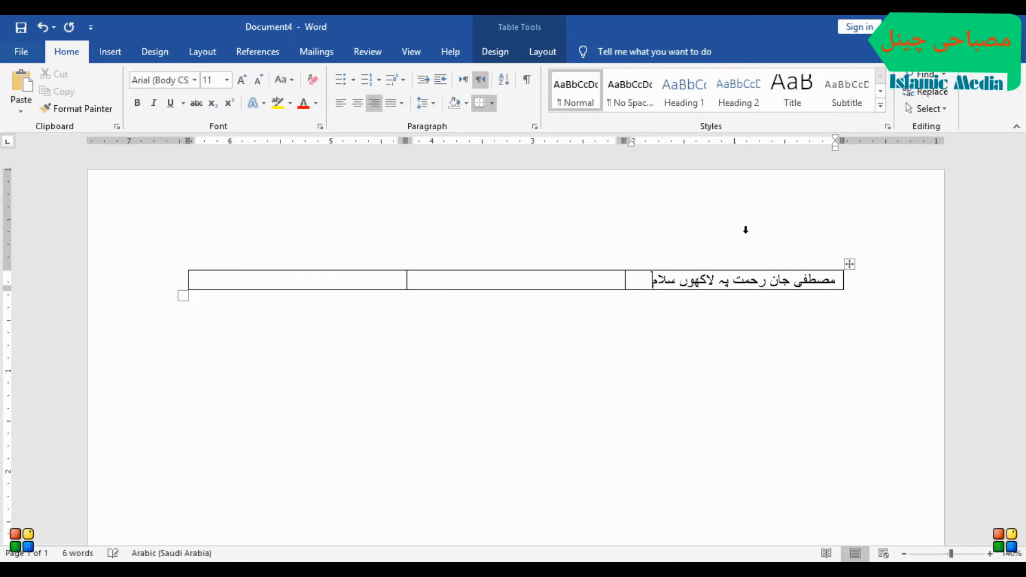
Step: Leave the middle cell empty and enter "شع بزم ہدایت پہ لاکھوں سلام" in the third cell of the first row
key("Tab")
key("Tab")
type("شم")
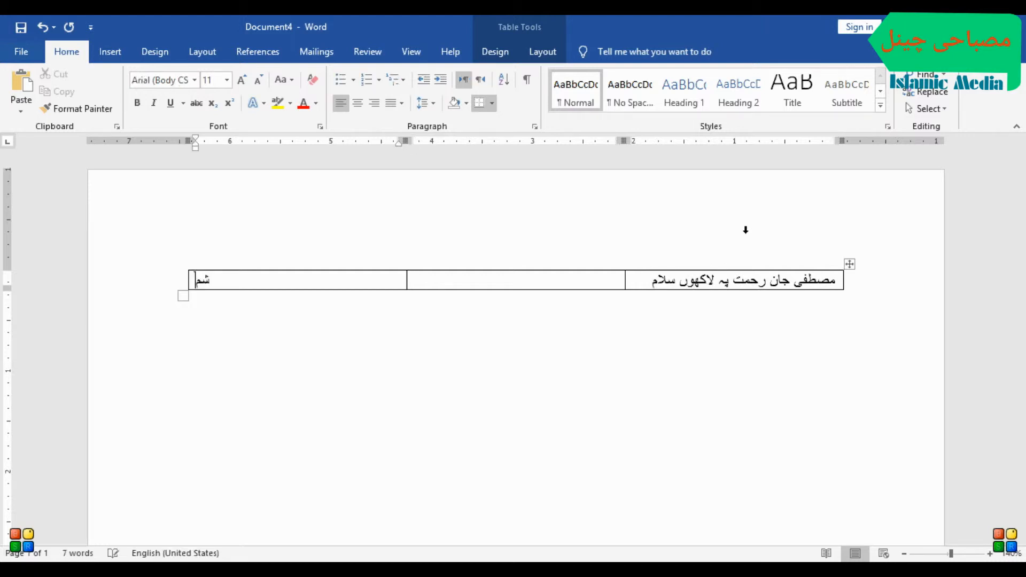
type("ع بزم بدای")
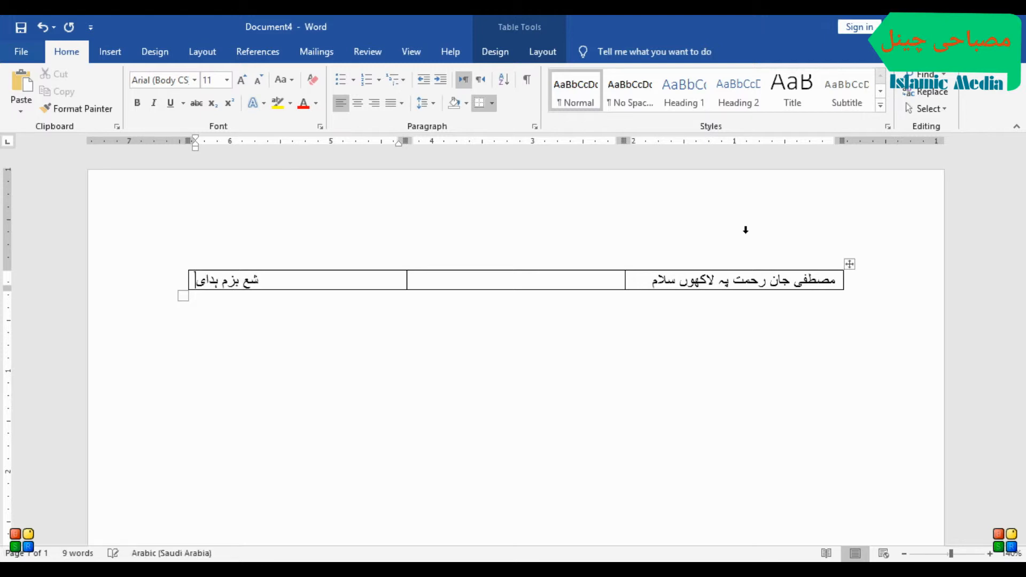
type("ت پہ لاکھوں")
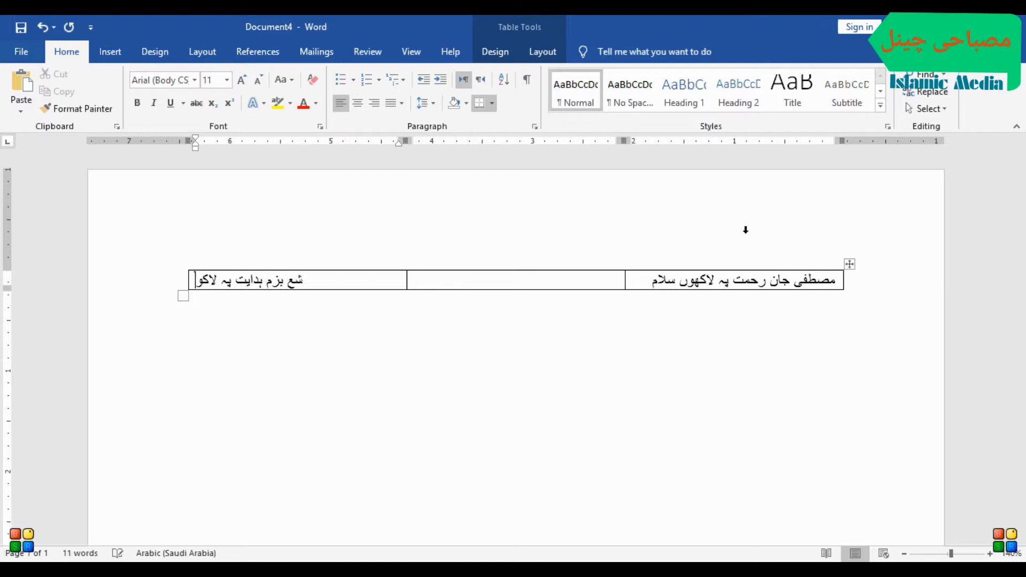
type(" سلام")
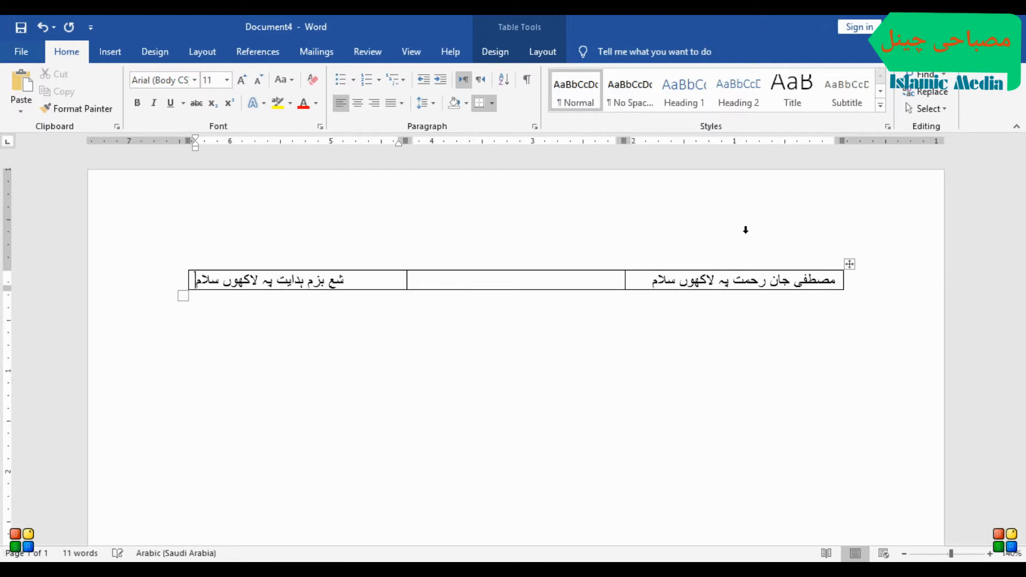
Step: Add a second row with "شہر یار ارم تاجدار حرم" in its first cell and "نوبہار شفاعت پہ لاکھوں سلام" in its third
key("Tab")
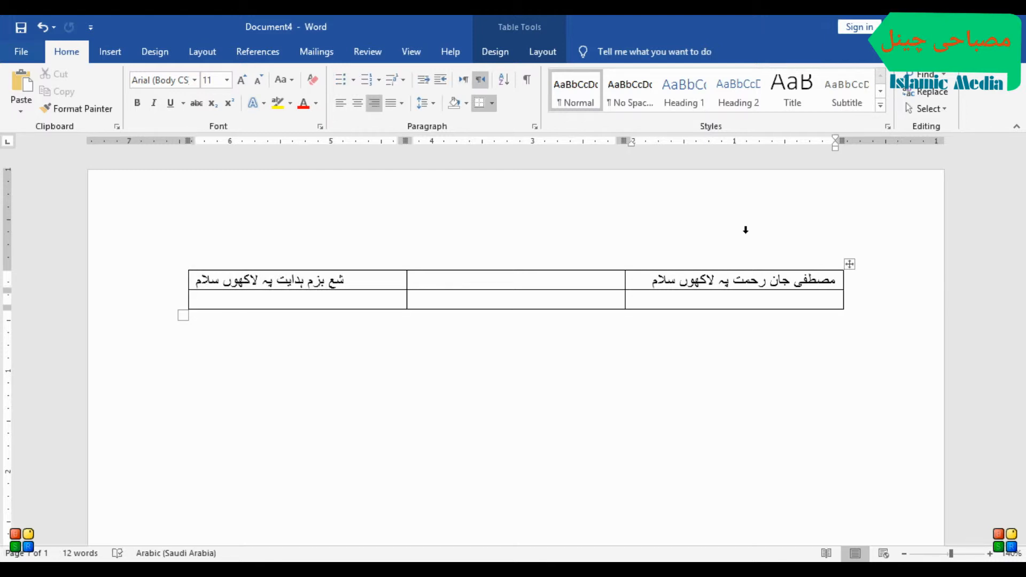
type("شہر یار ارم تاجدار")
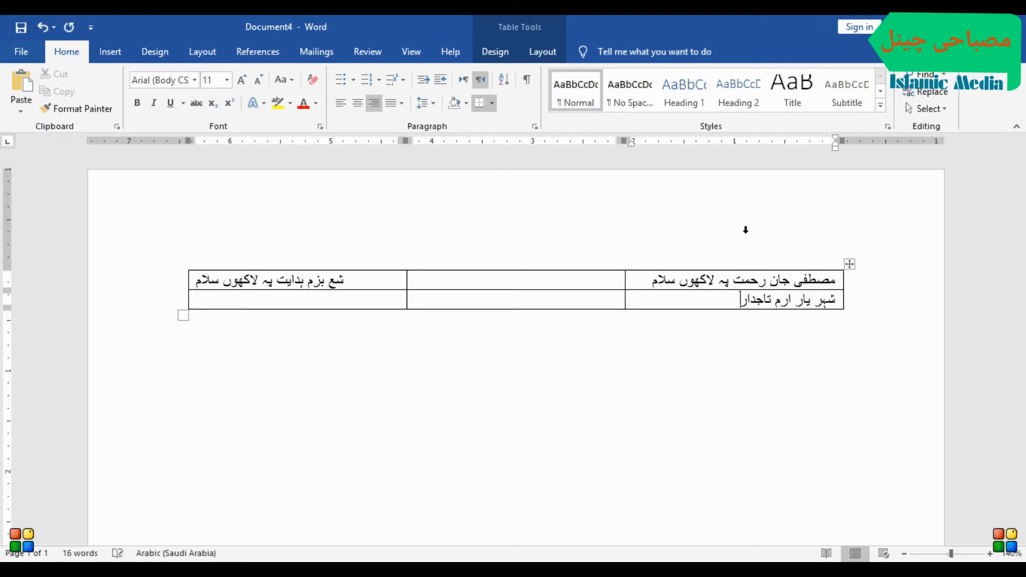
type(" حرم")
left_click(415, 299)
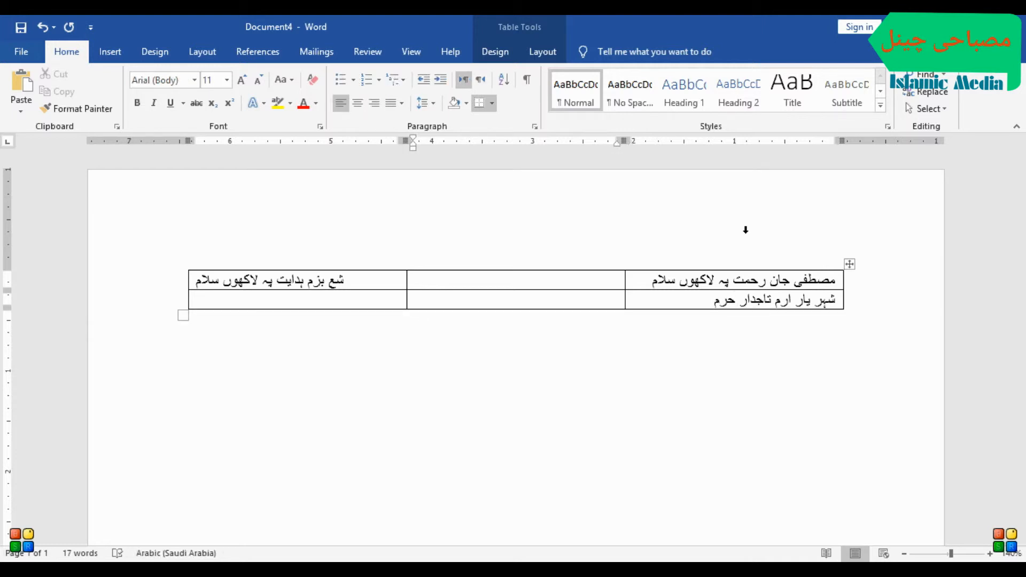
key("Tab")
type("نوبہا")
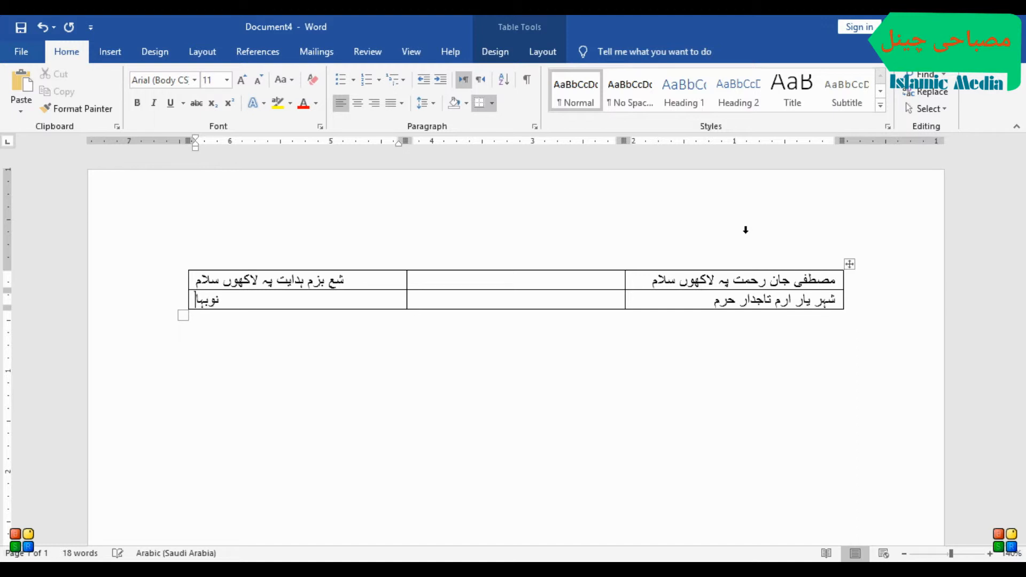
type("ر شف")
type("اعت پہ لاکھوں سلام")
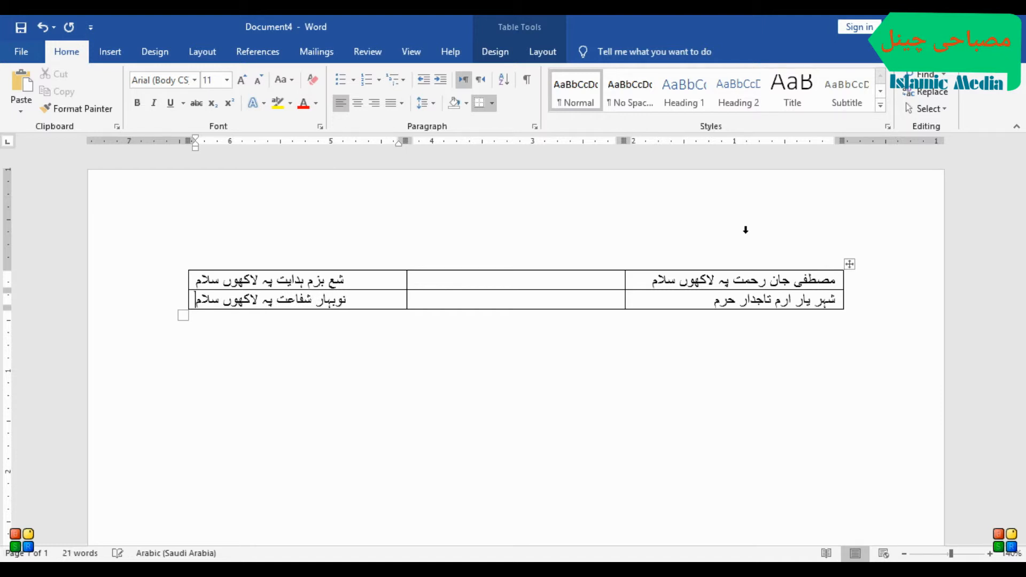
Step: Add a third row and enter "جس طرف اٹھ گئی دم میں دم آگیا" in its first cell
key("Tab")
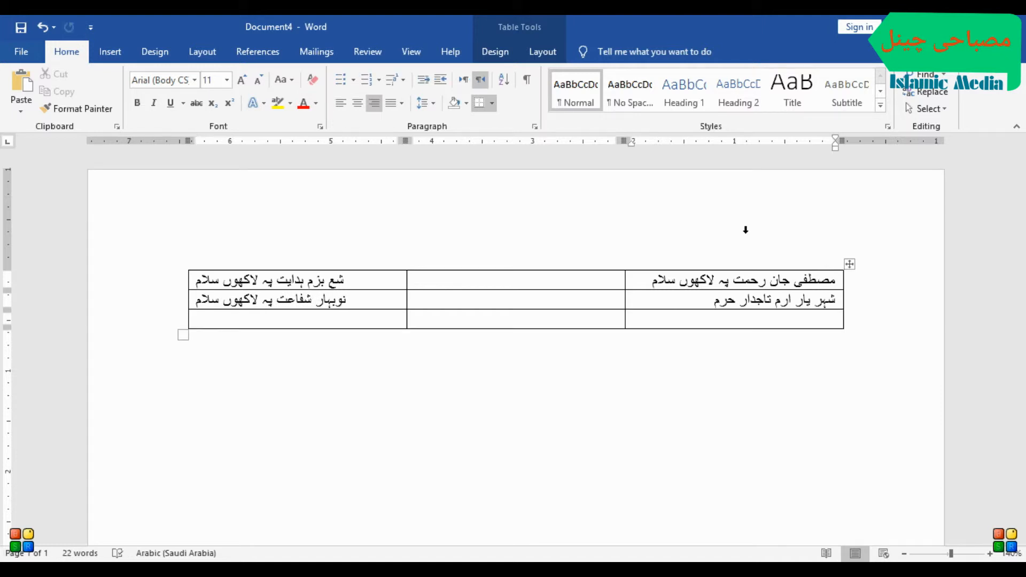
type("جس طرف اٹھ گئی")
key("BackSpace")
key("BackSpace")
type("گئی دم می")
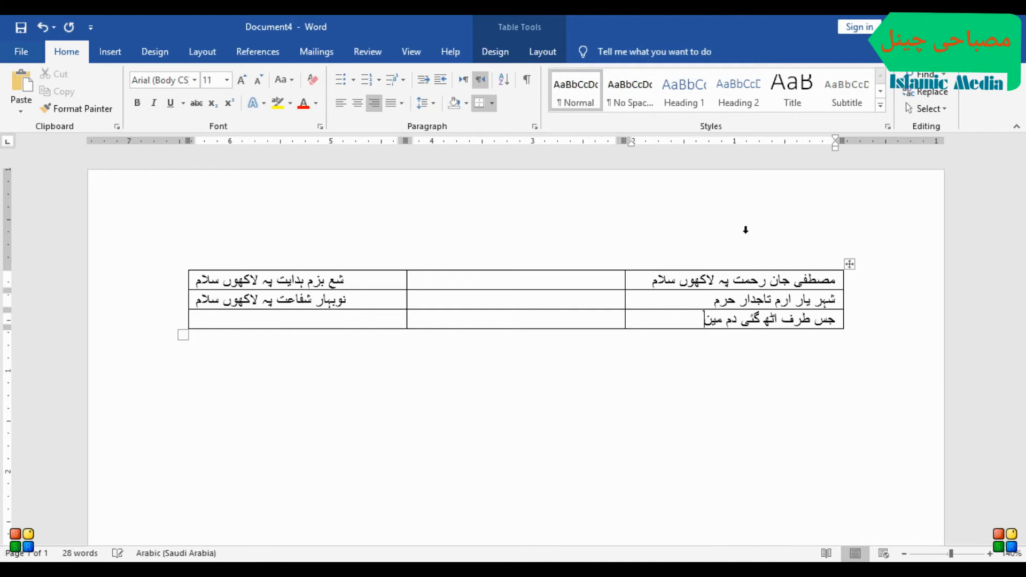
type("ں دم آگیا")
Step: Leave the third row's middle cell empty and enter "اس نگاہ عنایت پہ لاکھوں سلام" in its third cell
key("Tab")
key("Tab")
type("انس")
key("BackSpace")
key("BackSpace")
key("BackSpace")
type("اس نگاه عن")
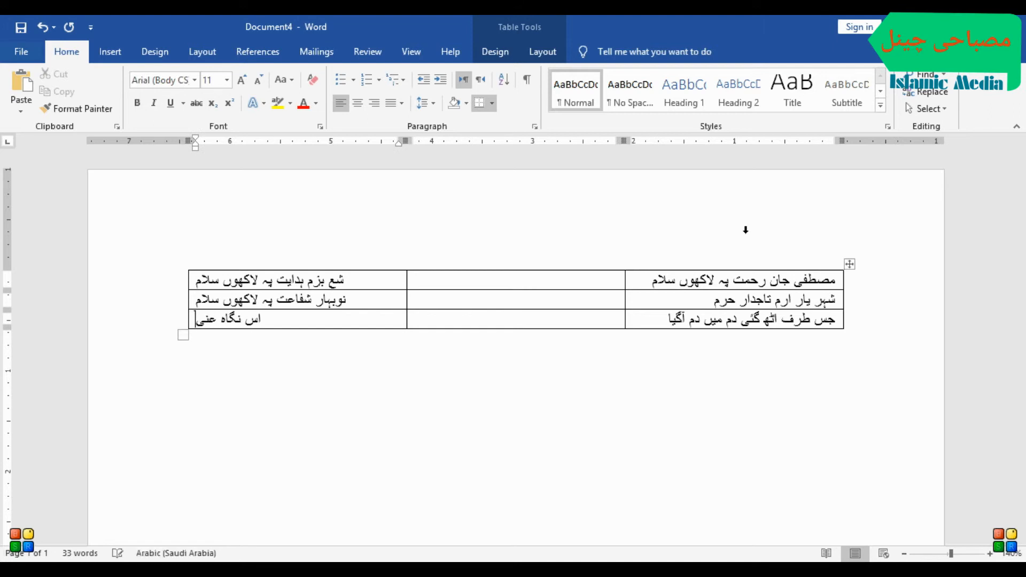
type("ایت پہ لاکھو")
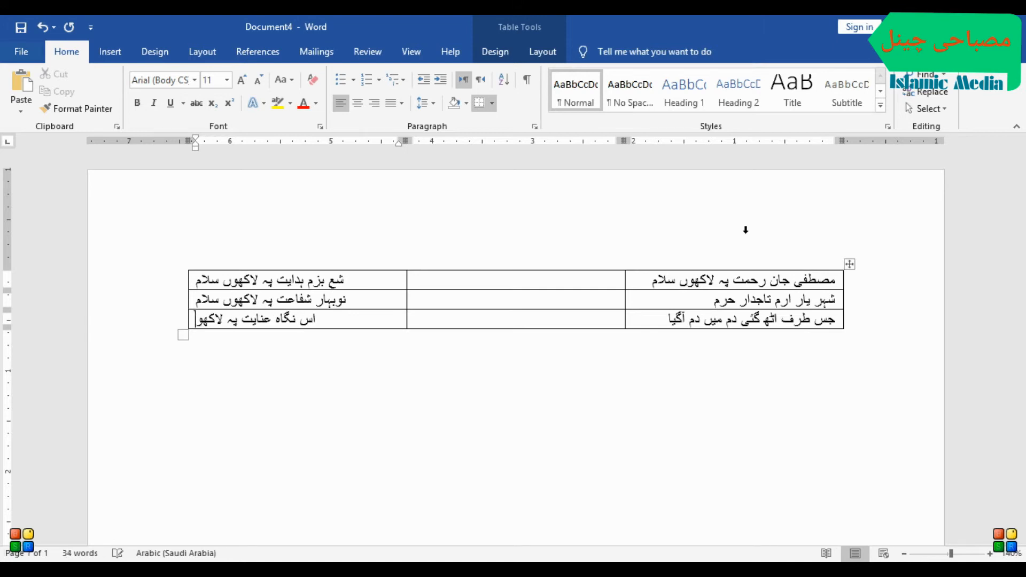
type("ں سلام")
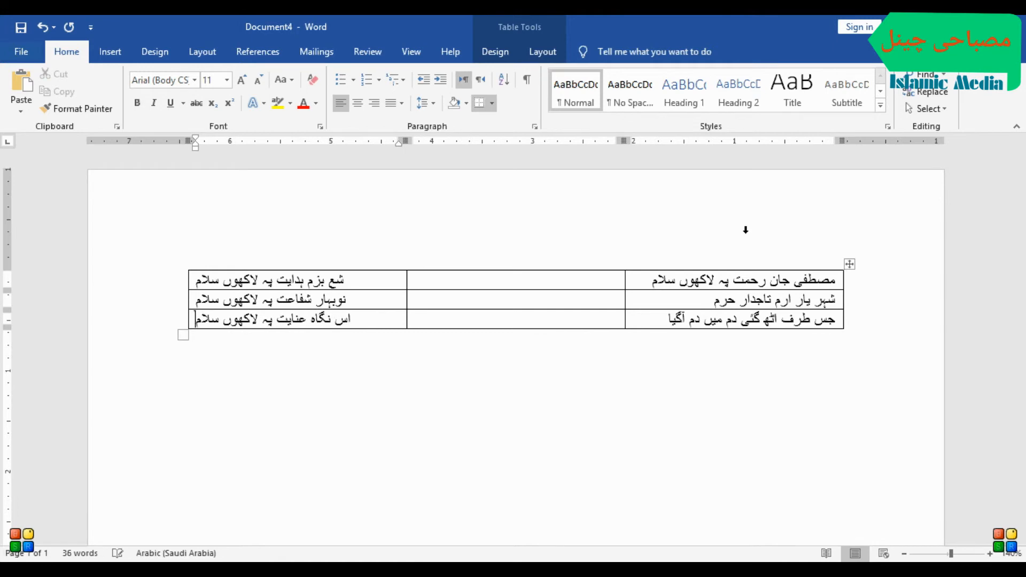
Step: Add a fourth row with "دور نزدیک کے سننے والے وہ کام" in its first cell and "کان لعل کرامت پہ لاکھوں سلام" in its third
key("Tab")
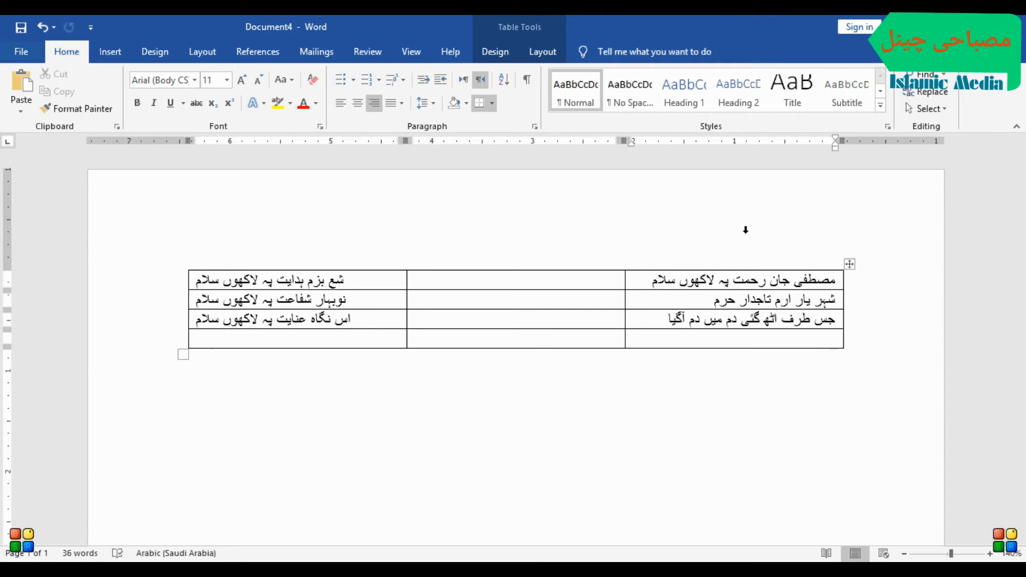
type("دور نزدیک کے سننے والے وہ کام")
key("Tab")
key("Tab")
type("کان ل")
type("عل کر")
type("مات")
key("BackSpace")
key("BackSpace")
key("BackSpace")
type("امت پہ لاکھوں سلام")
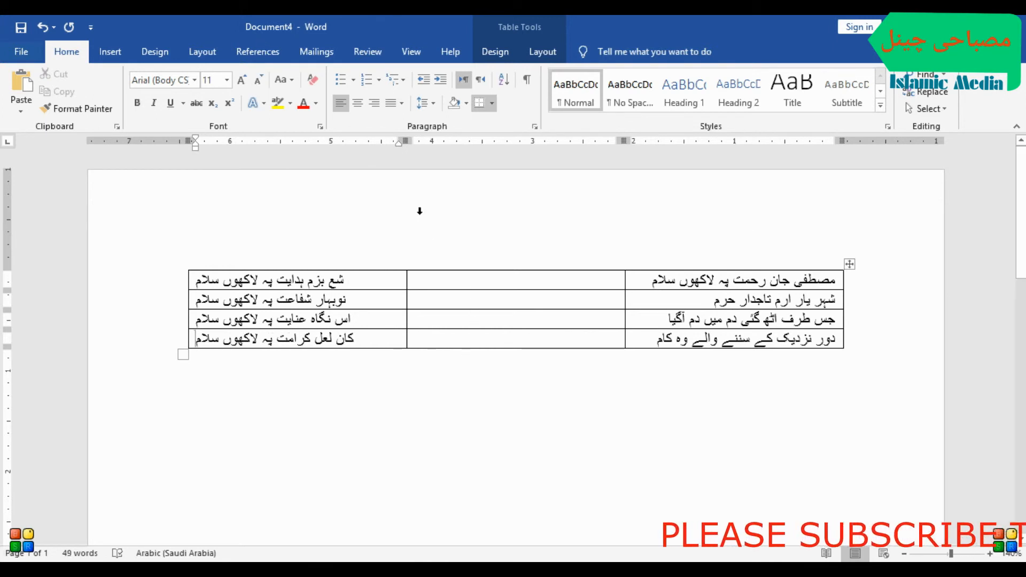
Step: Narrow the table's empty middle column and distribute the text of all cells evenly across the full cell width
left_click_drag(407, 139, 609, 179)
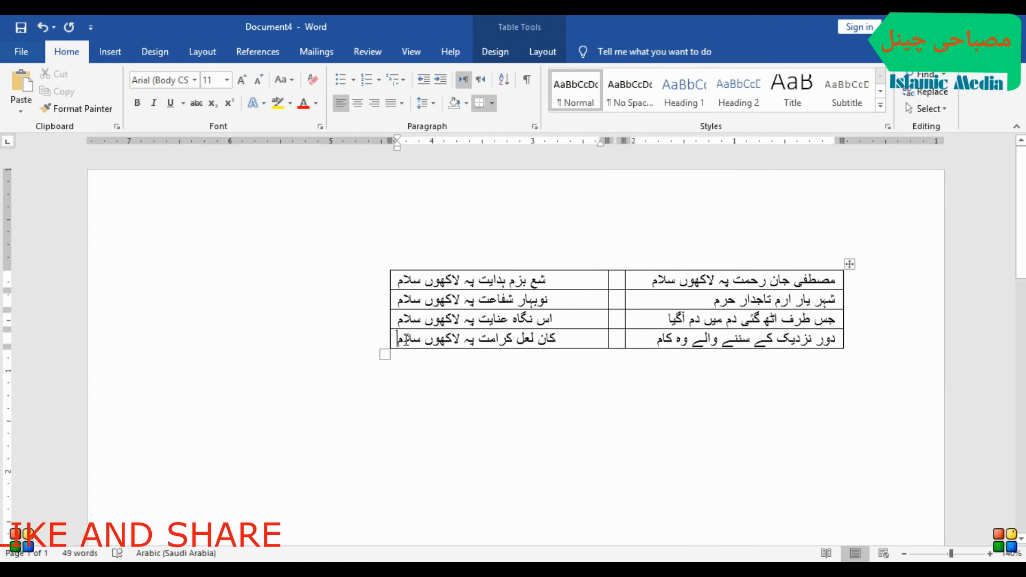
left_click_drag(413, 346, 813, 280)
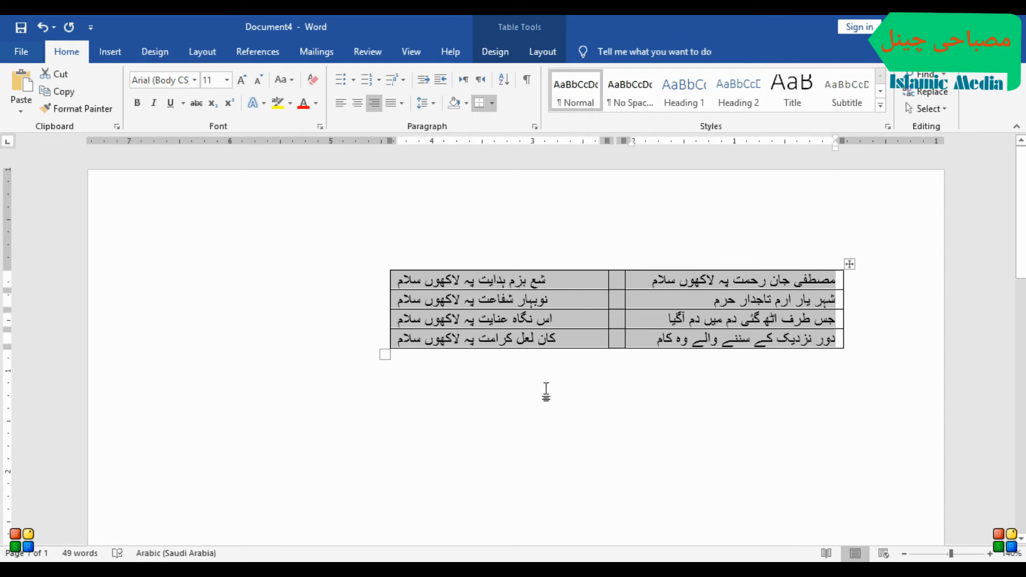
key("ctrl+shift+j")
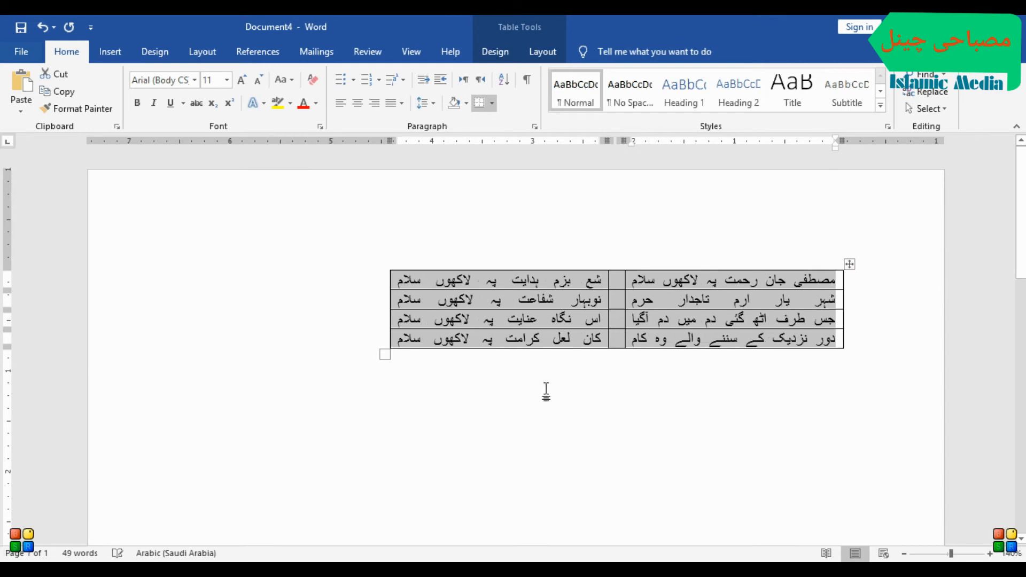
left_click(589, 404)
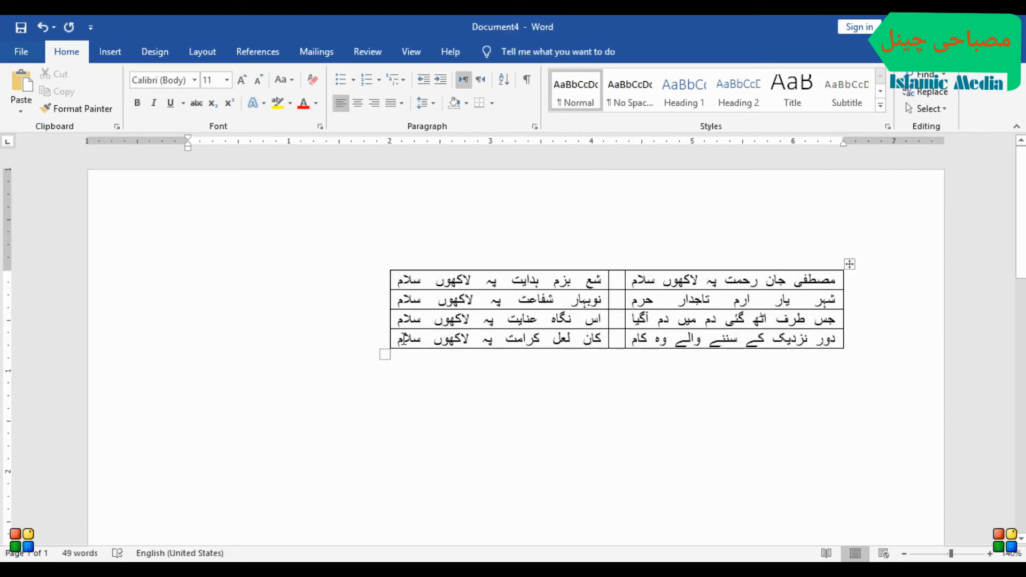
Step: Enlarge all the table text to 16 pt and widen the columns so that every verse fits on one line
left_click_drag(405, 338, 831, 284)
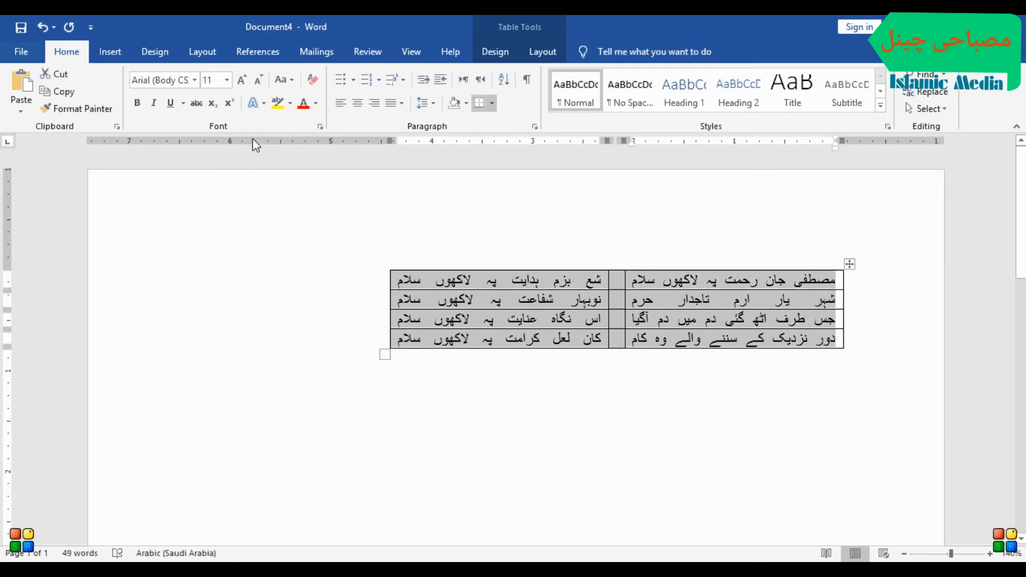
left_click(243, 80)
left_click(243, 80)
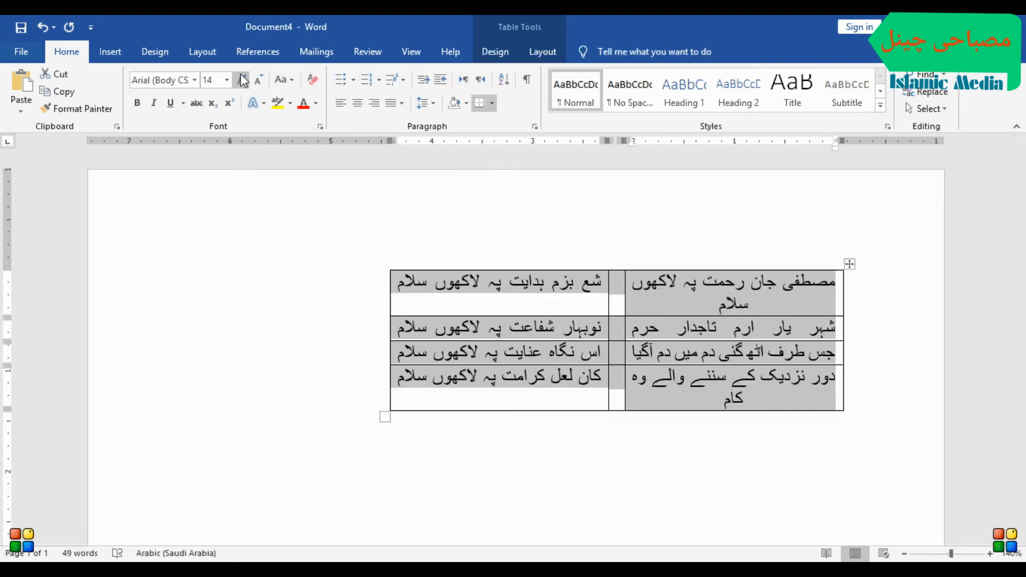
left_click(243, 80)
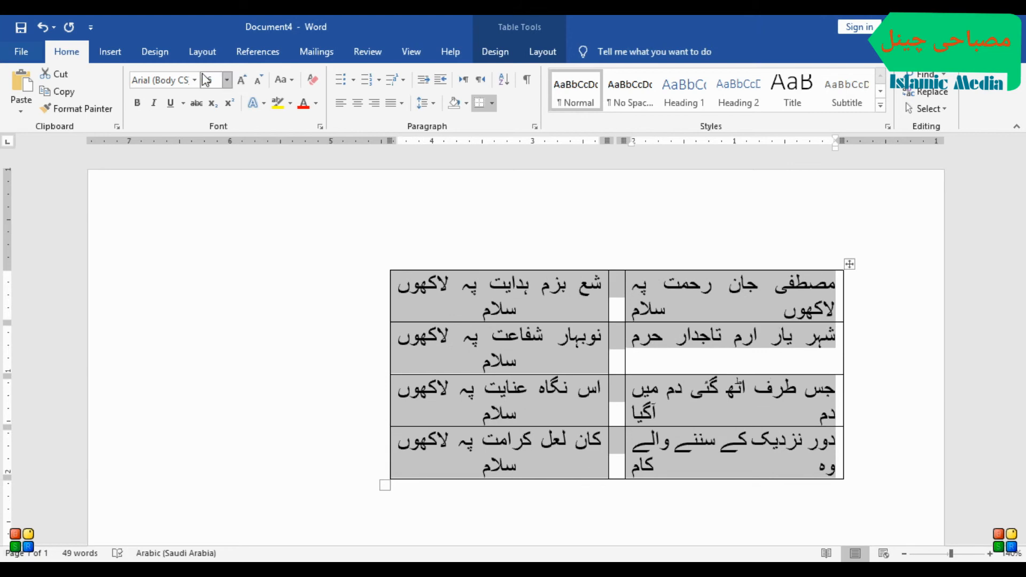
left_click_drag(391, 141, 323, 156)
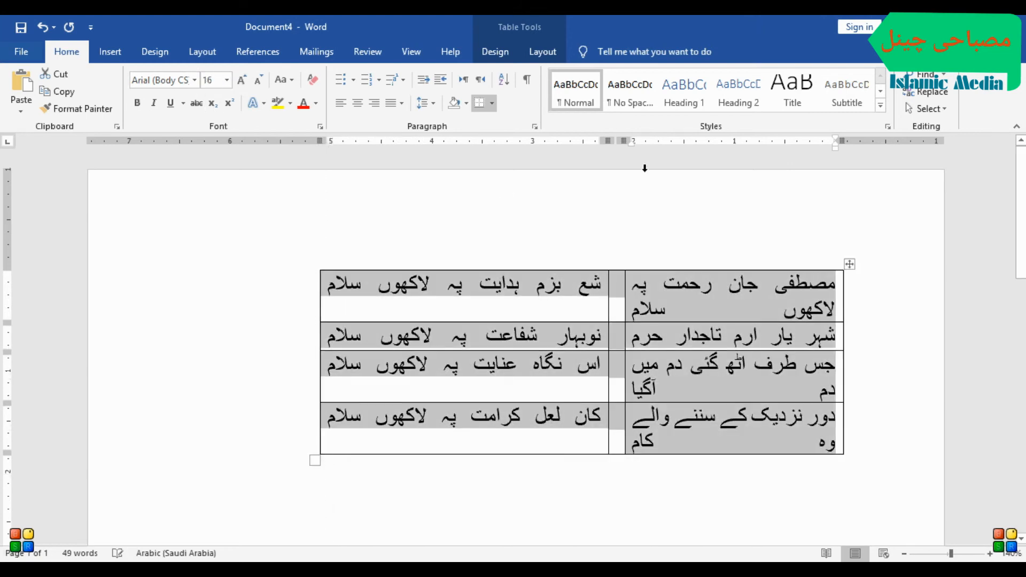
mouse_move(607, 140)
left_mouse_down()
mouse_move(580, 141)
mouse_move(619, 142)
mouse_move(569, 141)
left_mouse_up()
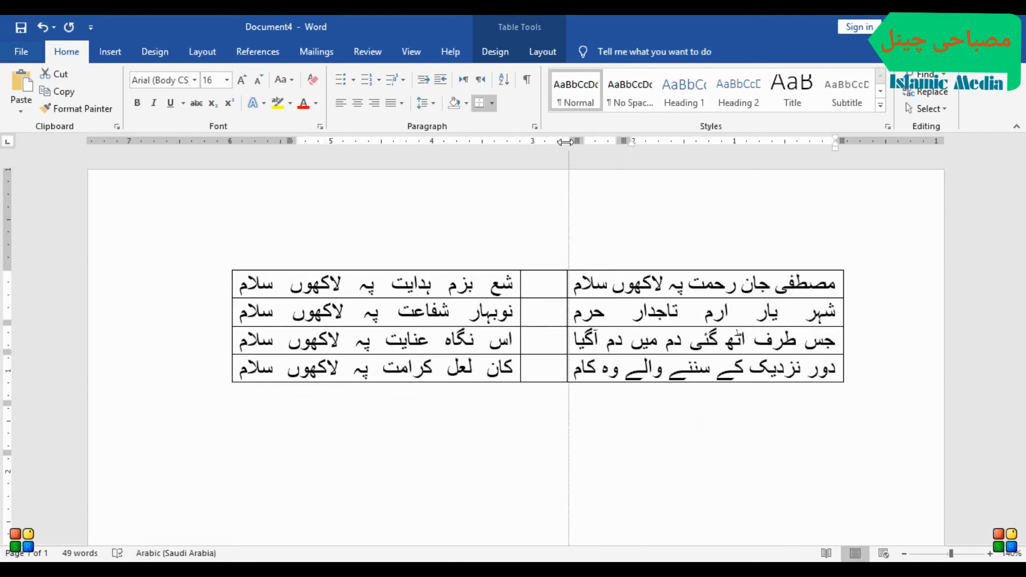
Step: Set the font of the whole table's text to the Jameel Noori Urdu font
key("ctrl+a")
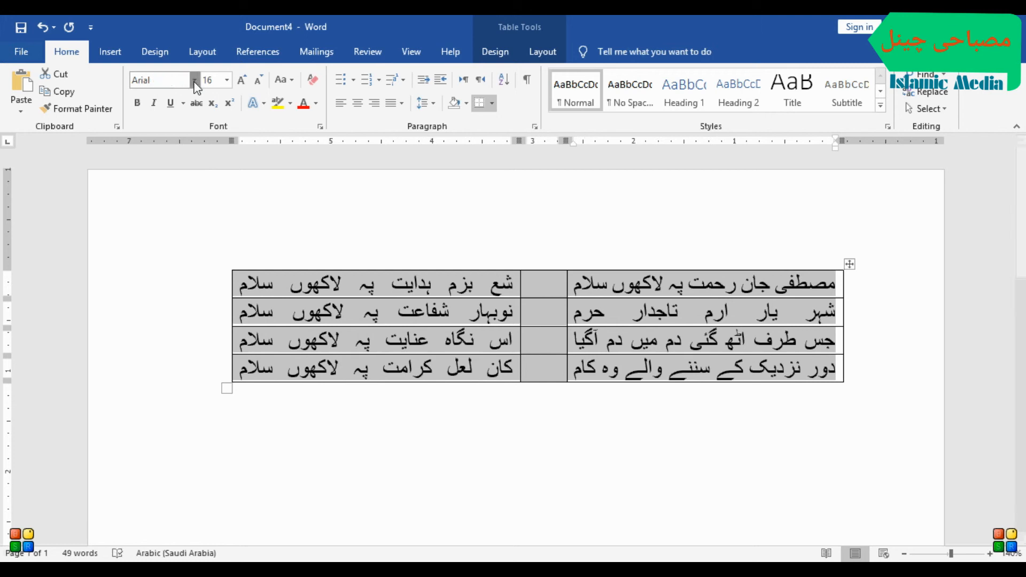
left_click(195, 80)
left_click(178, 204)
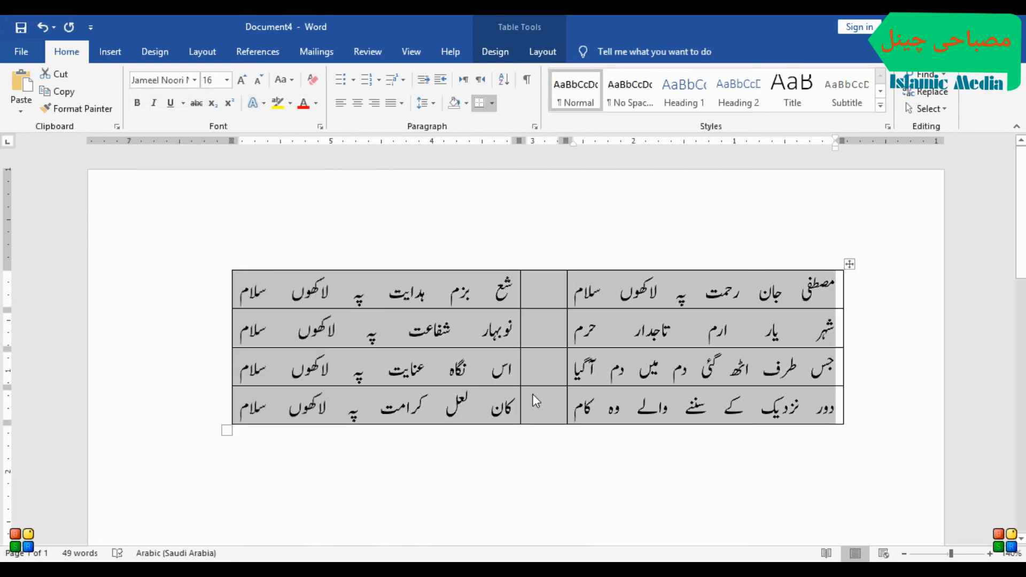
left_click(532, 394)
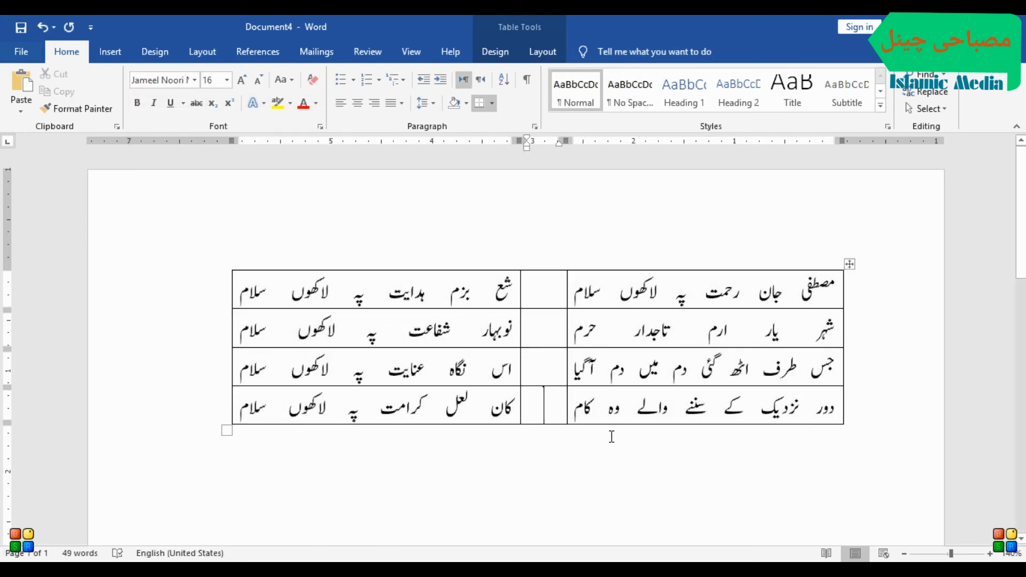